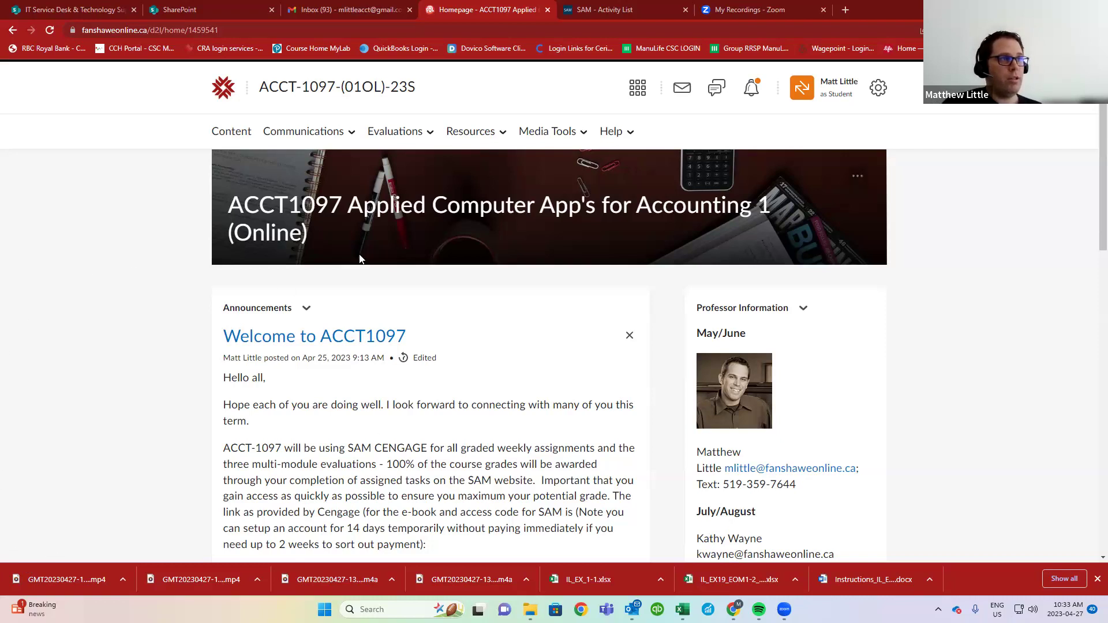
# - Download the IL_EX_2-1 Modular Exercise workbook from the Formatting a Worksheet Module 02 topic of the course's Textbook Start Files
pyautogui.click(237, 138)
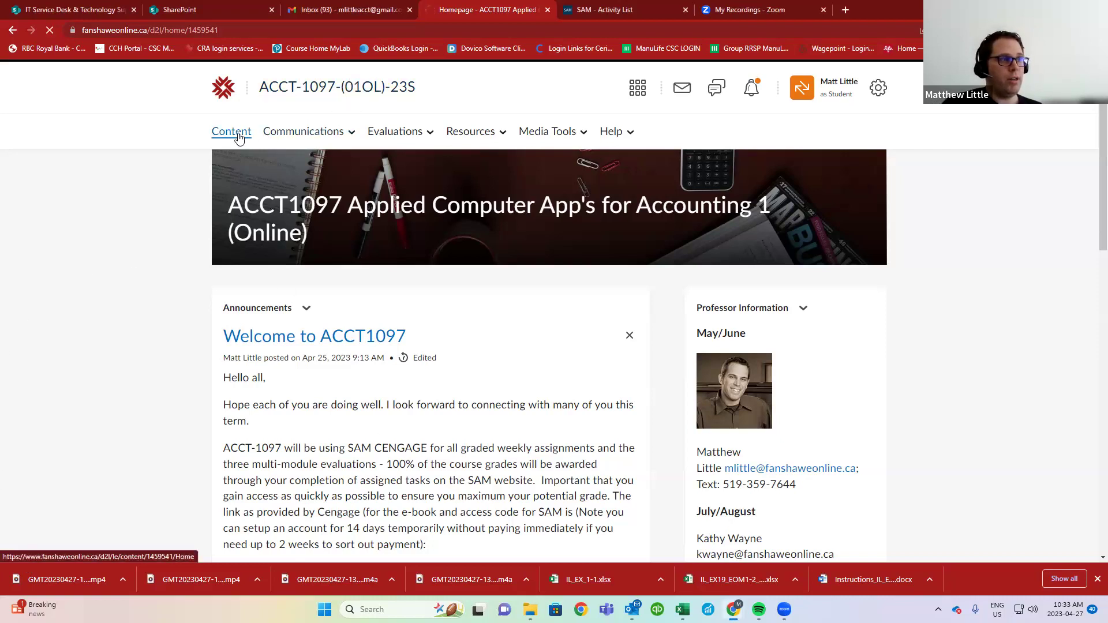
pyautogui.scroll(-2, 253, 378)
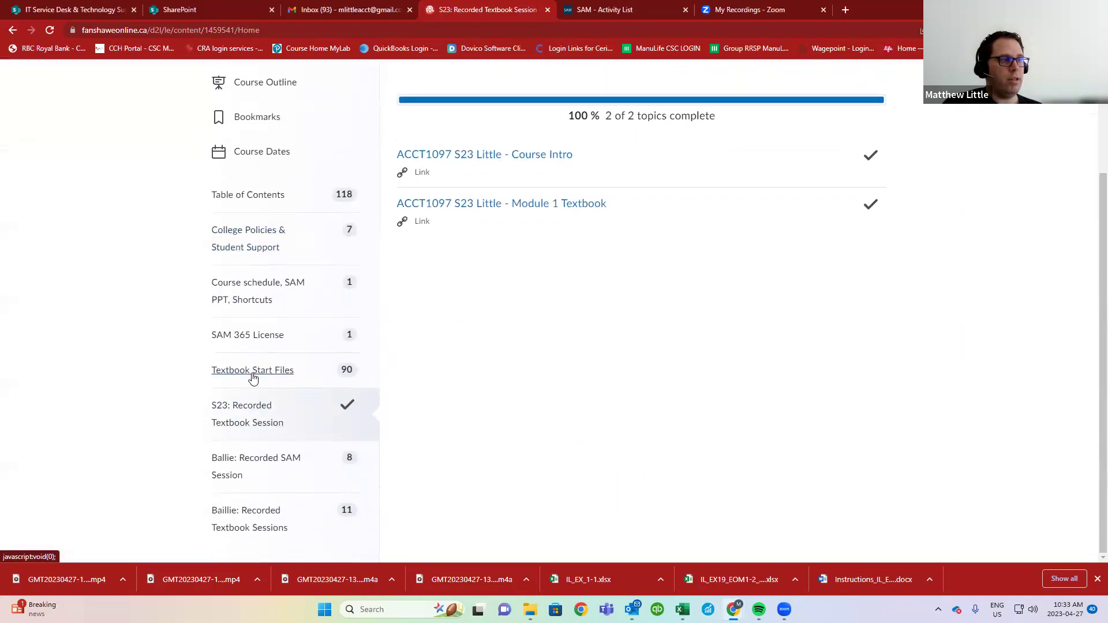
pyautogui.click(253, 374)
pyautogui.click(250, 459)
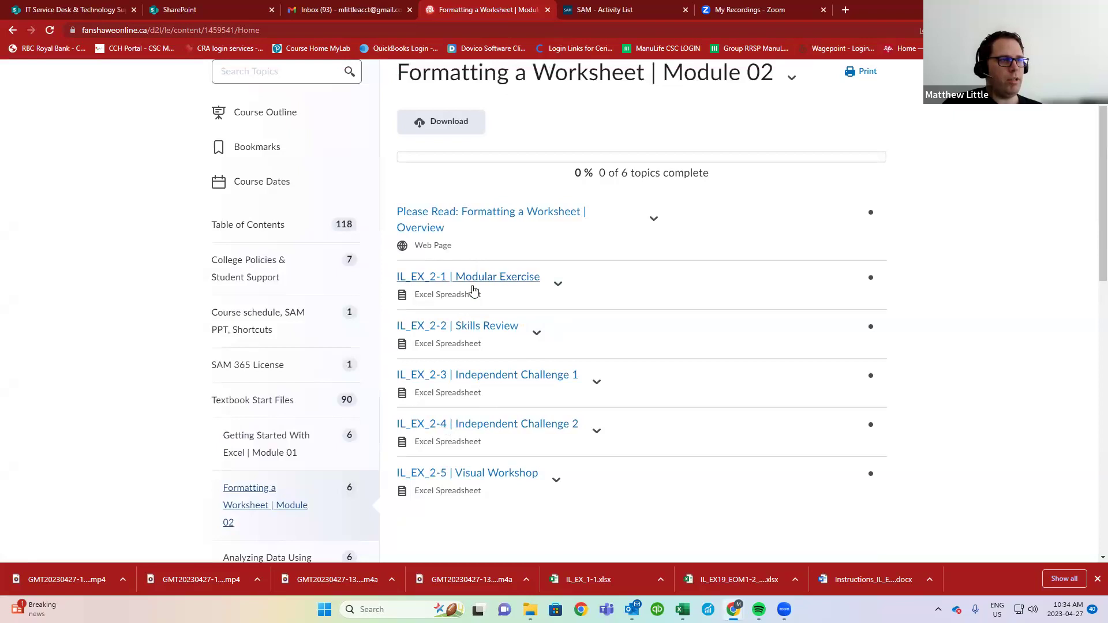
pyautogui.click(558, 284)
pyautogui.click(579, 349)
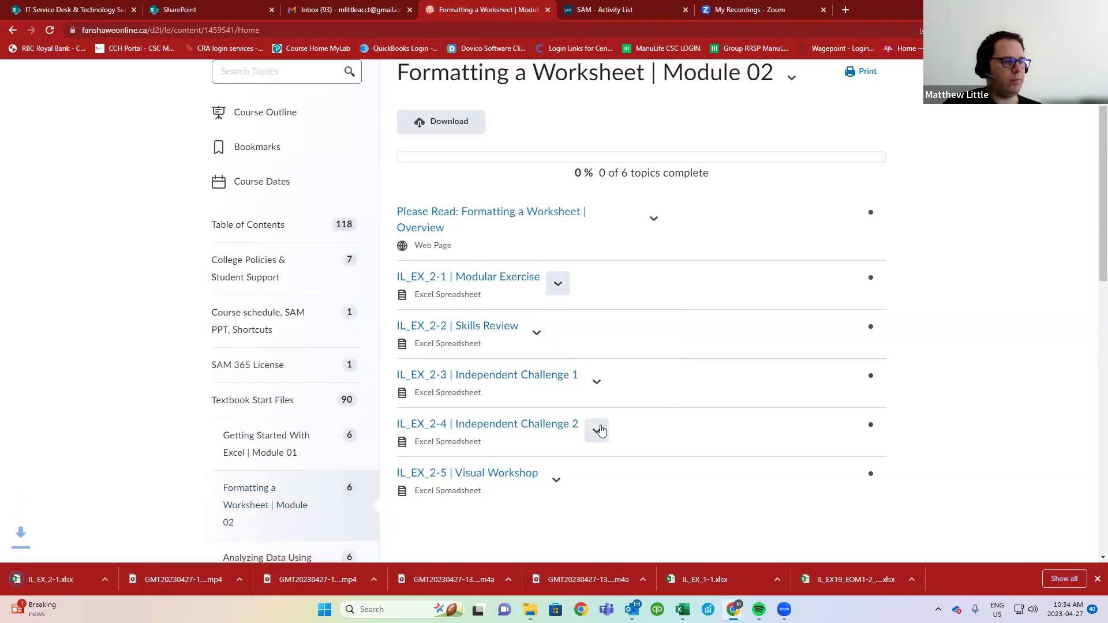
# - Open the downloaded IL_EX_2-1.xlsx in Excel and enable editing
pyautogui.click(64, 579)
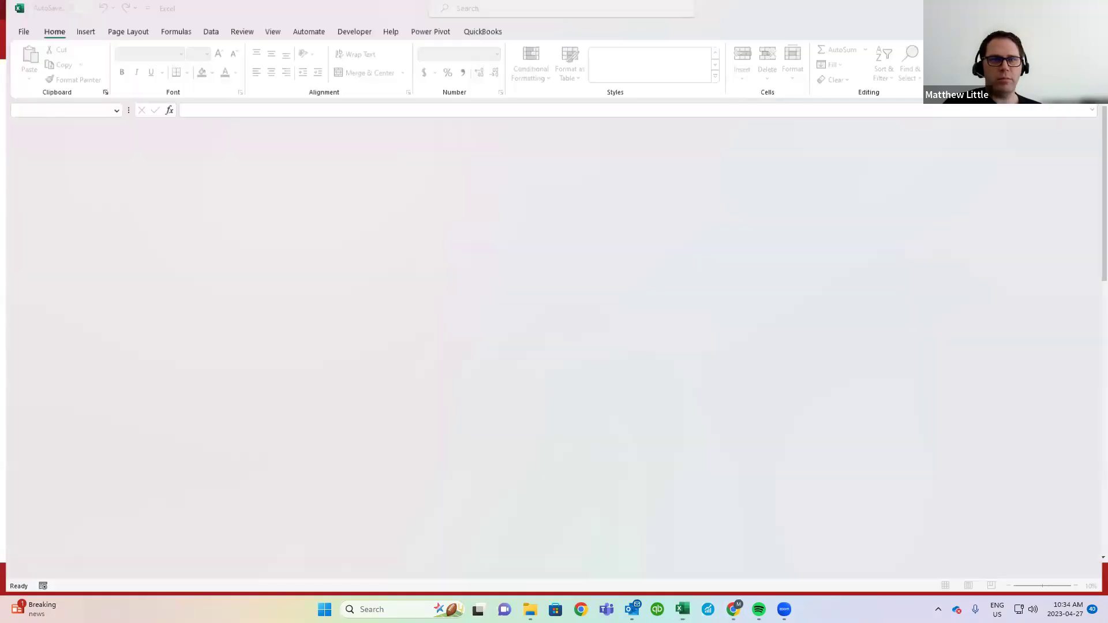
pyautogui.click(354, 346)
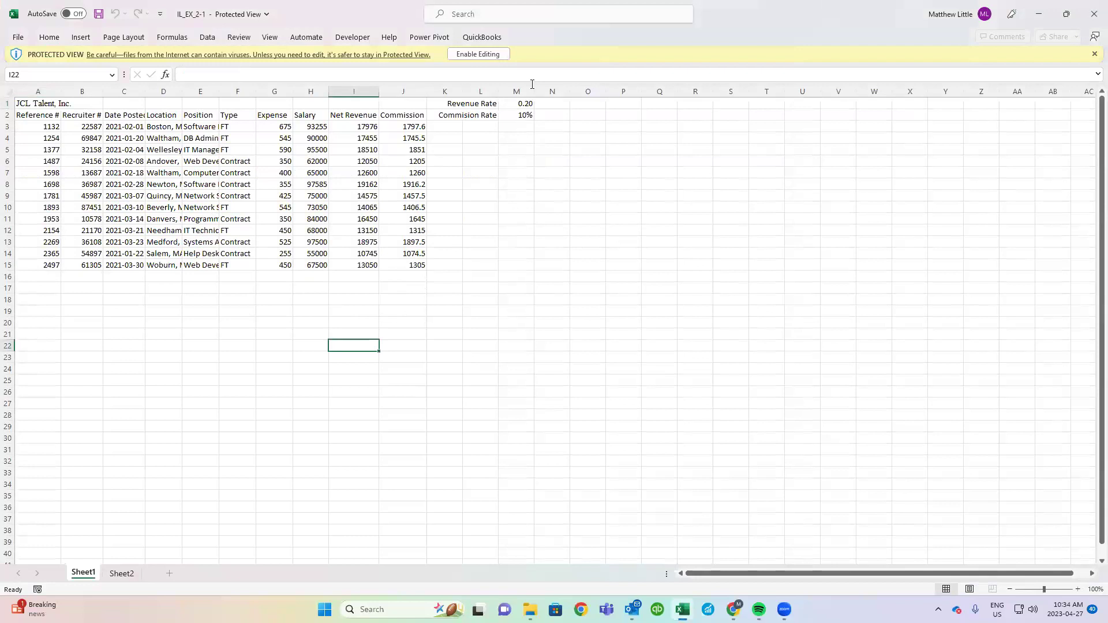
pyautogui.click(469, 54)
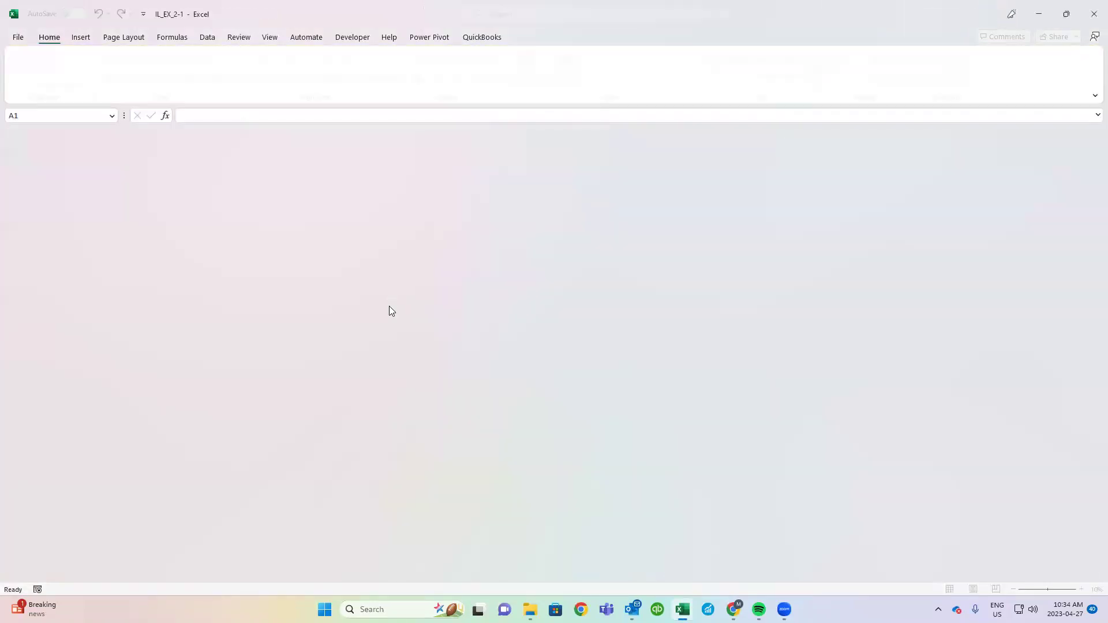
# - Compare how the Date Posted column displays at 100% and 130% zoom
pyautogui.keyDown('ctrl'); pyautogui.scroll(1, 384, 314); pyautogui.keyUp('ctrl')
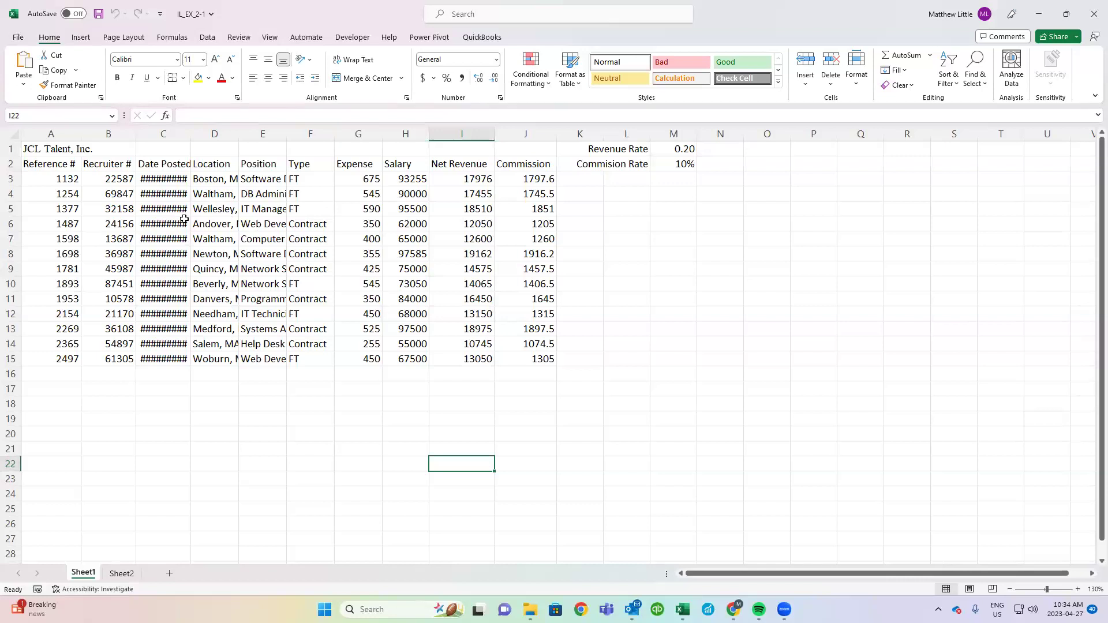
pyautogui.keyDown('ctrl'); pyautogui.scroll(-2, 221, 276); pyautogui.keyUp('ctrl')
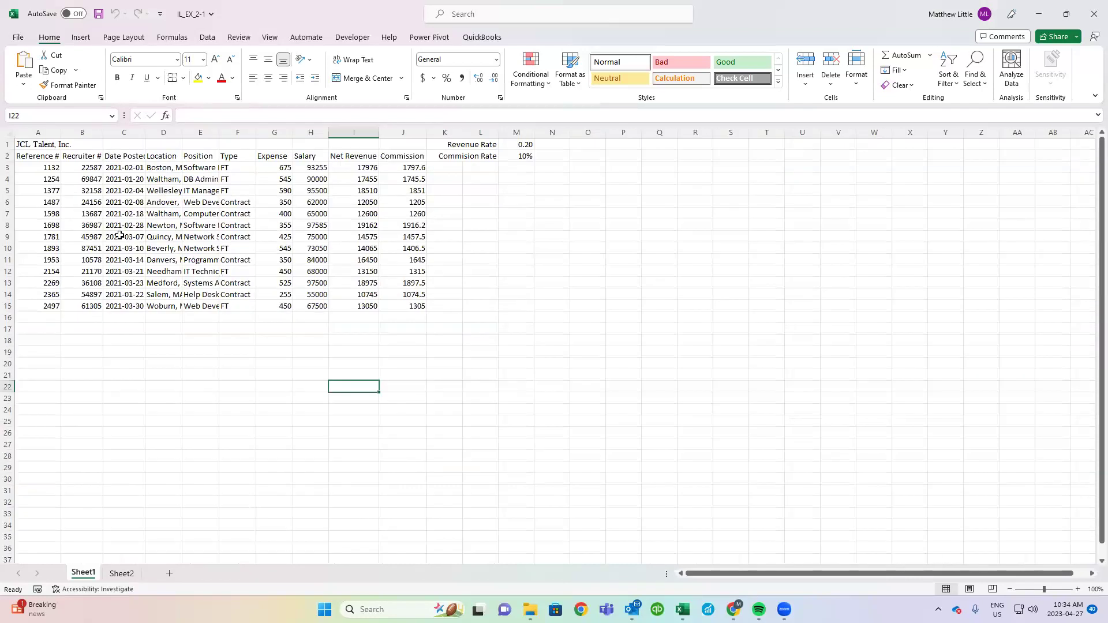
pyautogui.keyDown('ctrl'); pyautogui.scroll(2, 166, 285); pyautogui.keyUp('ctrl')
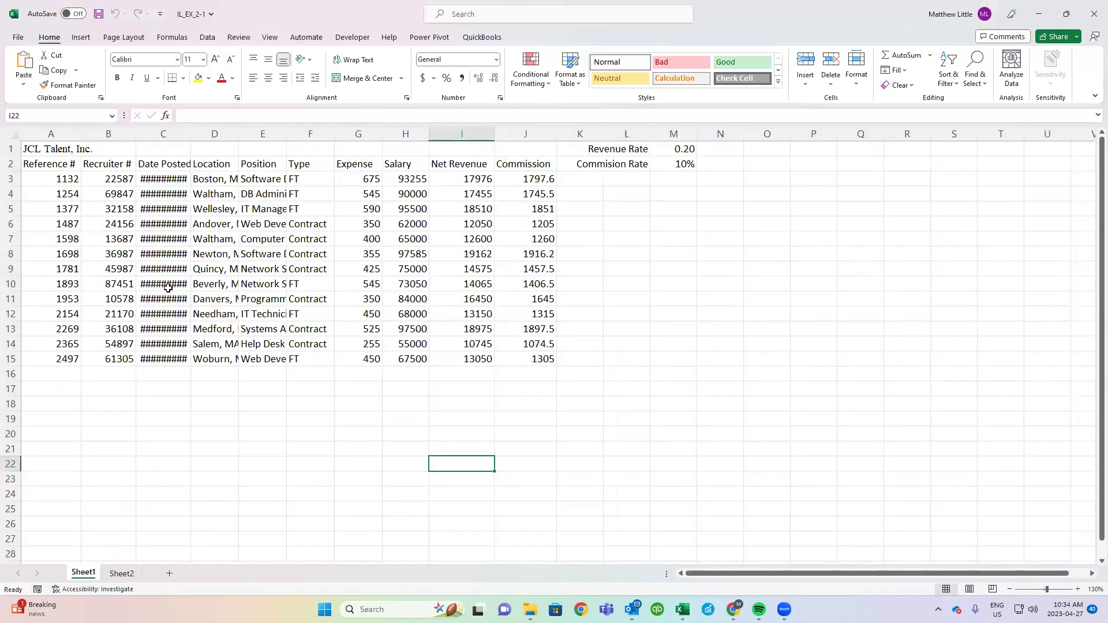
pyautogui.keyDown('ctrl'); pyautogui.scroll(-2, 168, 288); pyautogui.keyUp('ctrl')
pyautogui.keyDown('ctrl'); pyautogui.scroll(2, 171, 291); pyautogui.keyUp('ctrl')
pyautogui.keyDown('ctrl'); pyautogui.scroll(-1, 170, 291); pyautogui.keyUp('ctrl')
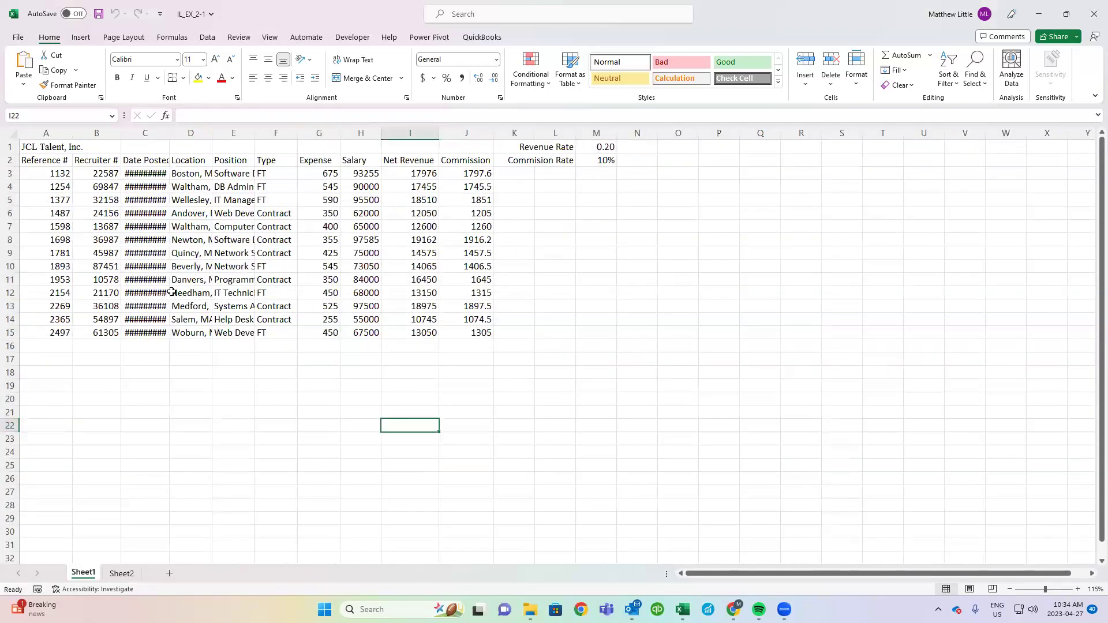
pyautogui.keyDown('ctrl'); pyautogui.scroll(-1, 172, 292); pyautogui.keyUp('ctrl')
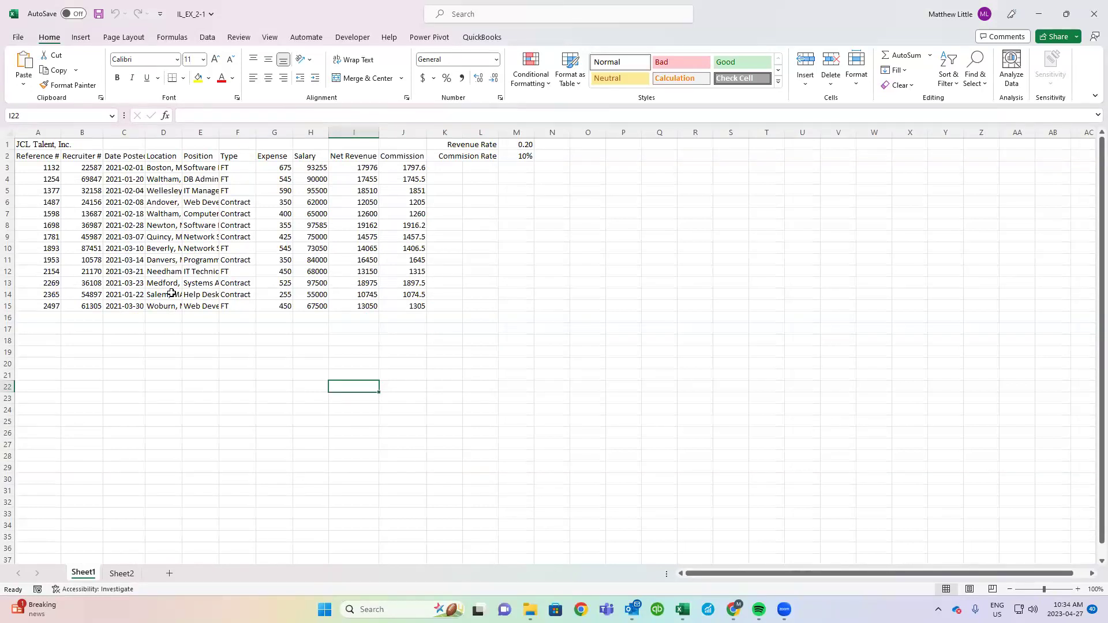
pyautogui.keyDown('ctrl'); pyautogui.scroll(2, 171, 292); pyautogui.keyUp('ctrl')
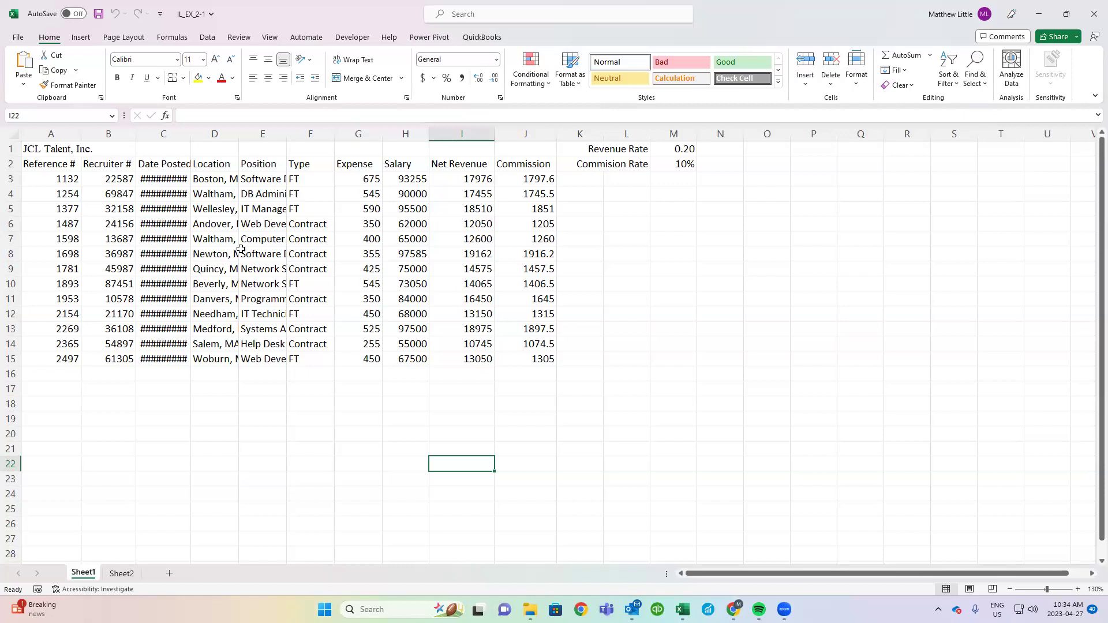
# - Apply the dollar accounting number format to the Expense values in G3:G15 and check how they display
pyautogui.moveTo(369, 179); pyautogui.dragTo(365, 359)
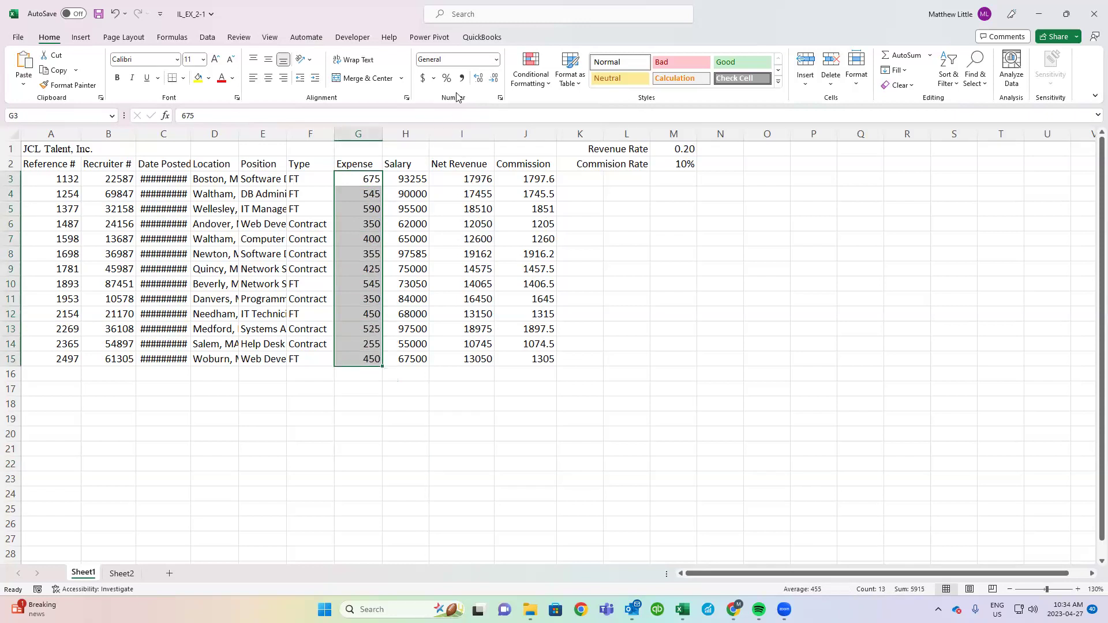
pyautogui.click(425, 79)
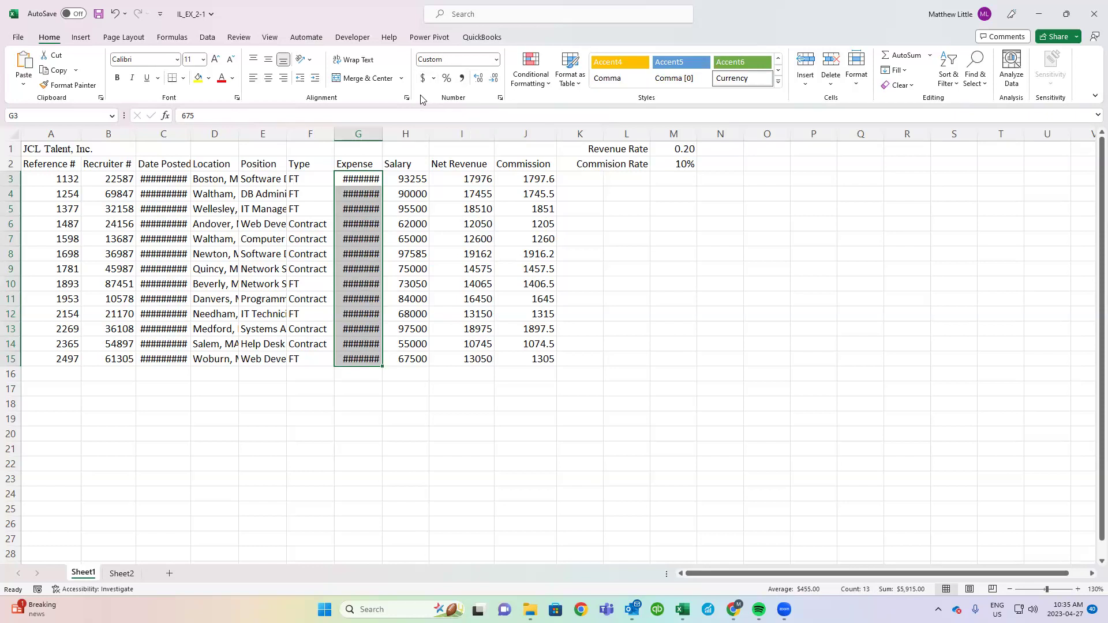
pyautogui.click(359, 206)
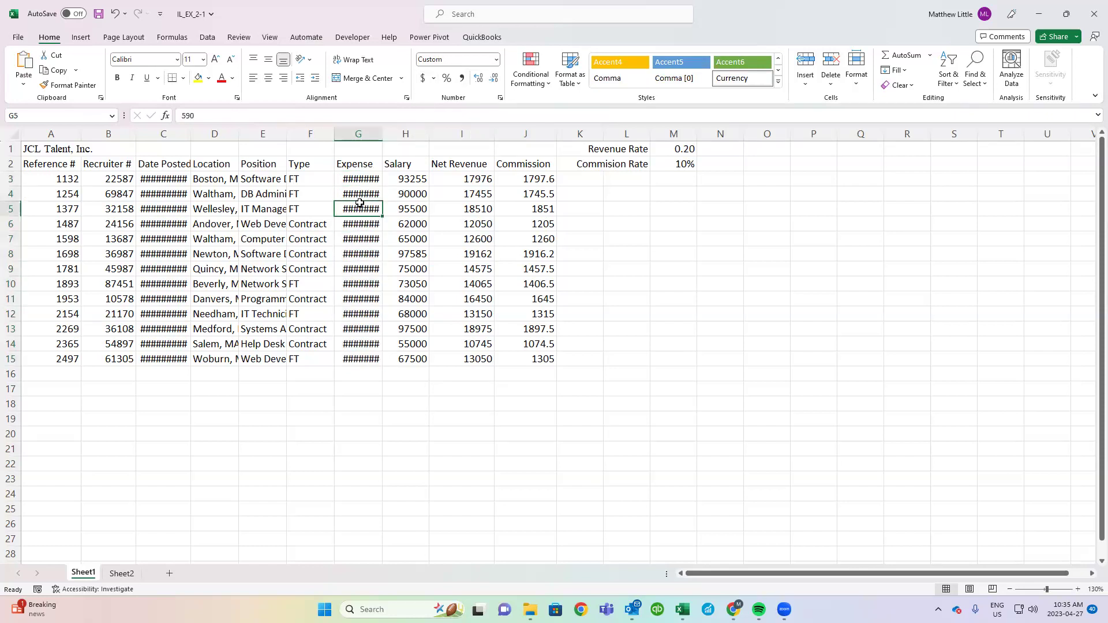
pyautogui.scroll(-1, 359, 202)
pyautogui.scroll(-3, 359, 202)
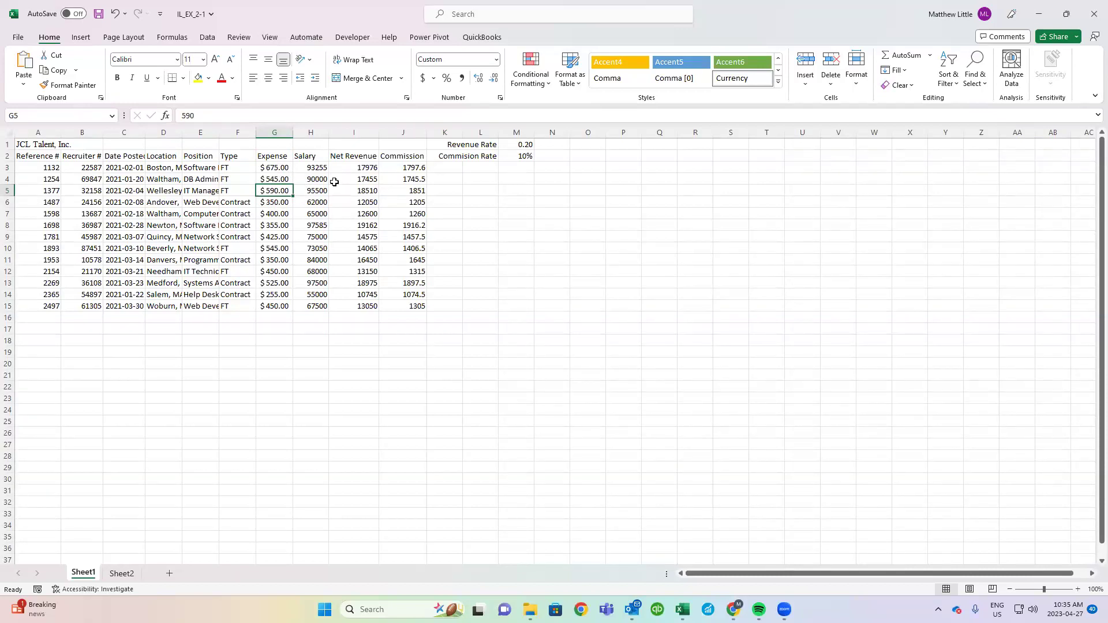
# - Apply the Comma style to the Salary values in H3:H15
pyautogui.moveTo(317, 168); pyautogui.dragTo(316, 303)
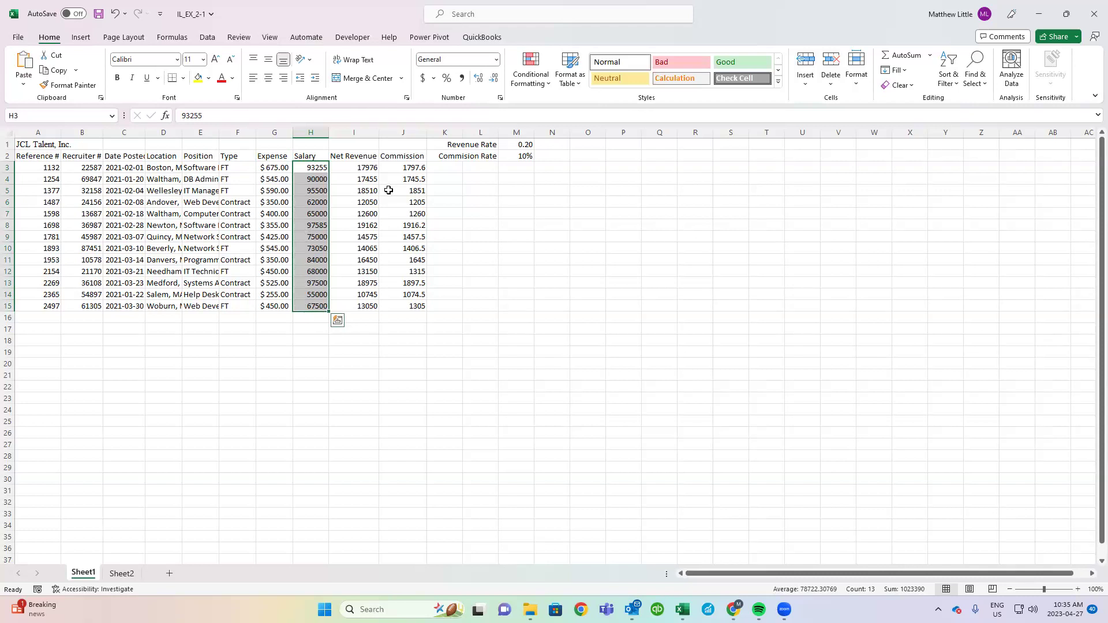
pyautogui.click(462, 83)
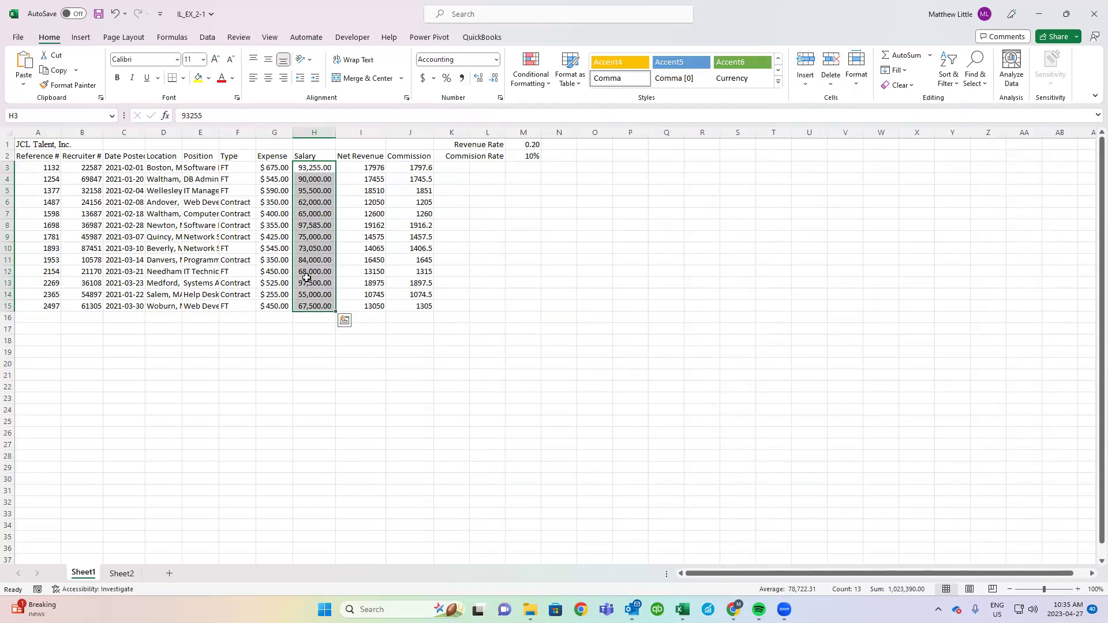
# - Try increasing and decreasing the decimal places of the Salary values, and undo the changes
pyautogui.click(483, 79)
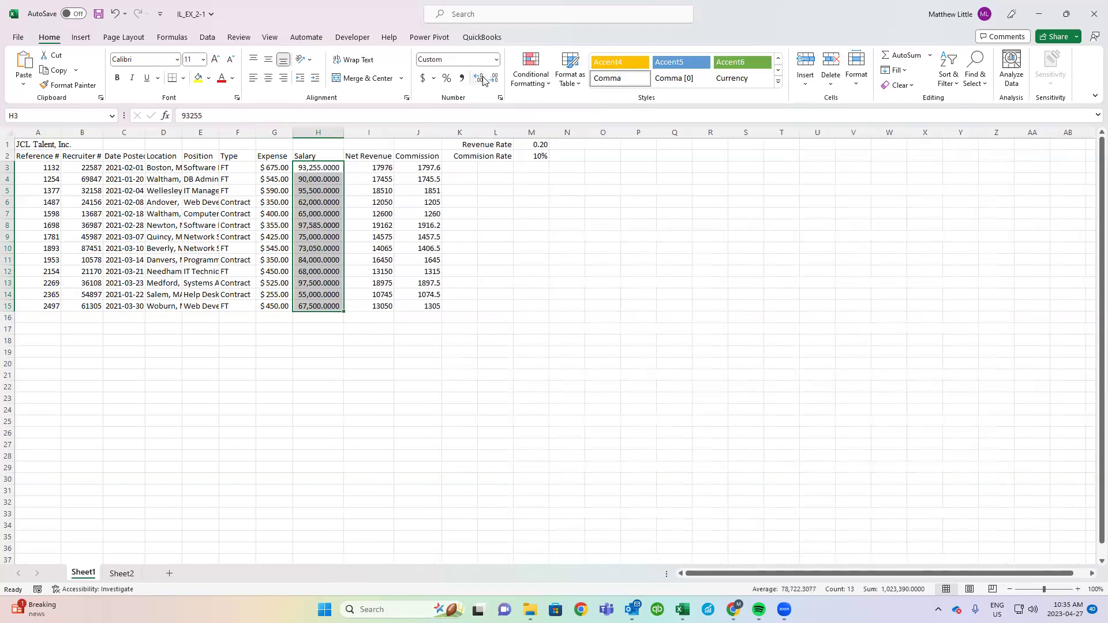
pyautogui.click(492, 80)
pyautogui.click(118, 19)
pyautogui.click(117, 18)
pyautogui.click(117, 18)
pyautogui.click(118, 19)
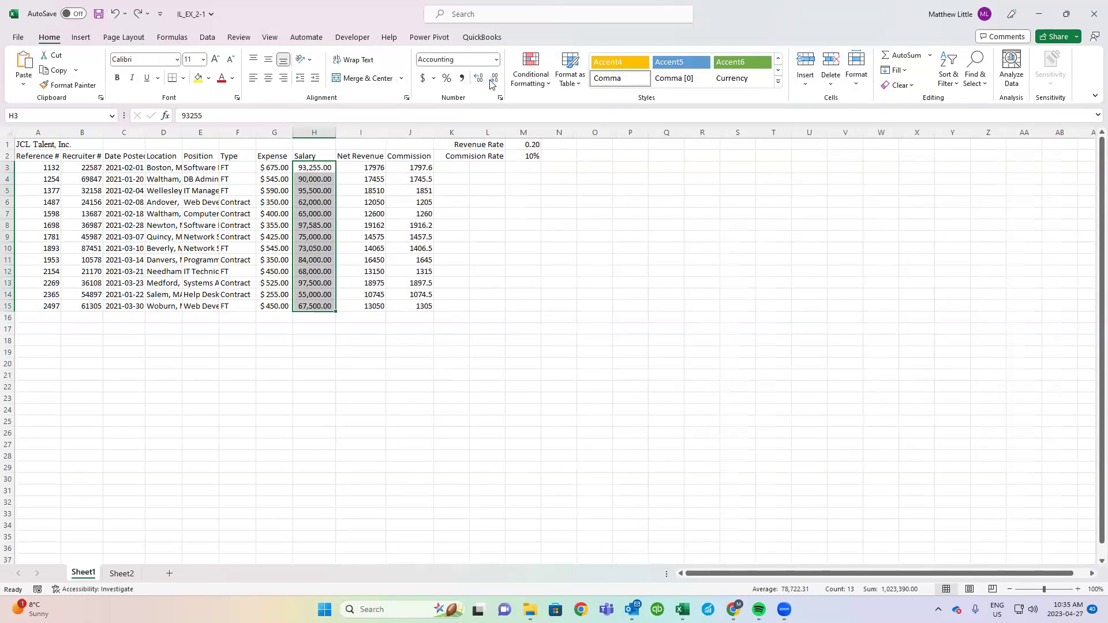
# - Format the Revenue Rate in M1 as a percentage with no decimal places
pyautogui.click(499, 202)
pyautogui.click(531, 145)
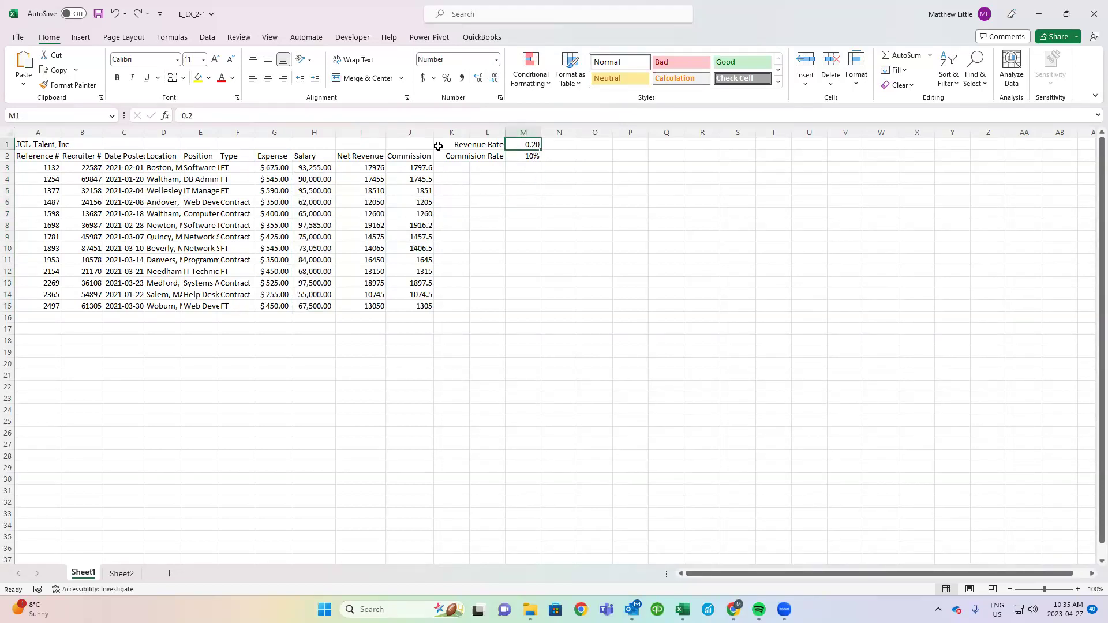
pyautogui.click(447, 78)
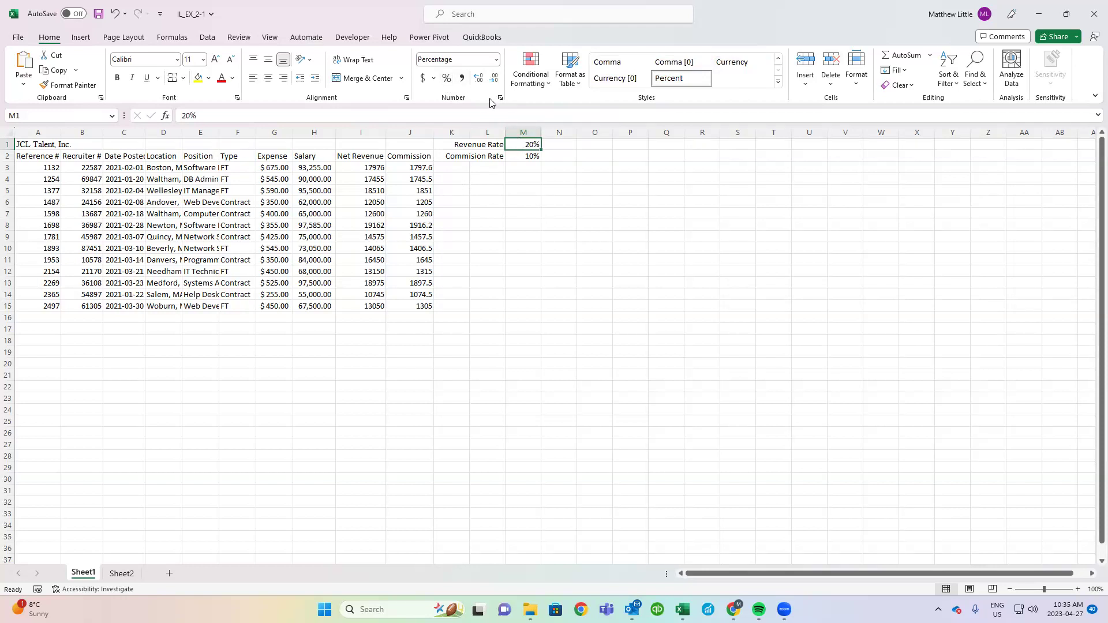
pyautogui.click(478, 79)
pyautogui.click(494, 83)
# - Open the cell format settings for the Date Posted values in C3:C15 and review the Date and Custom formats
pyautogui.moveTo(136, 168); pyautogui.dragTo(124, 302)
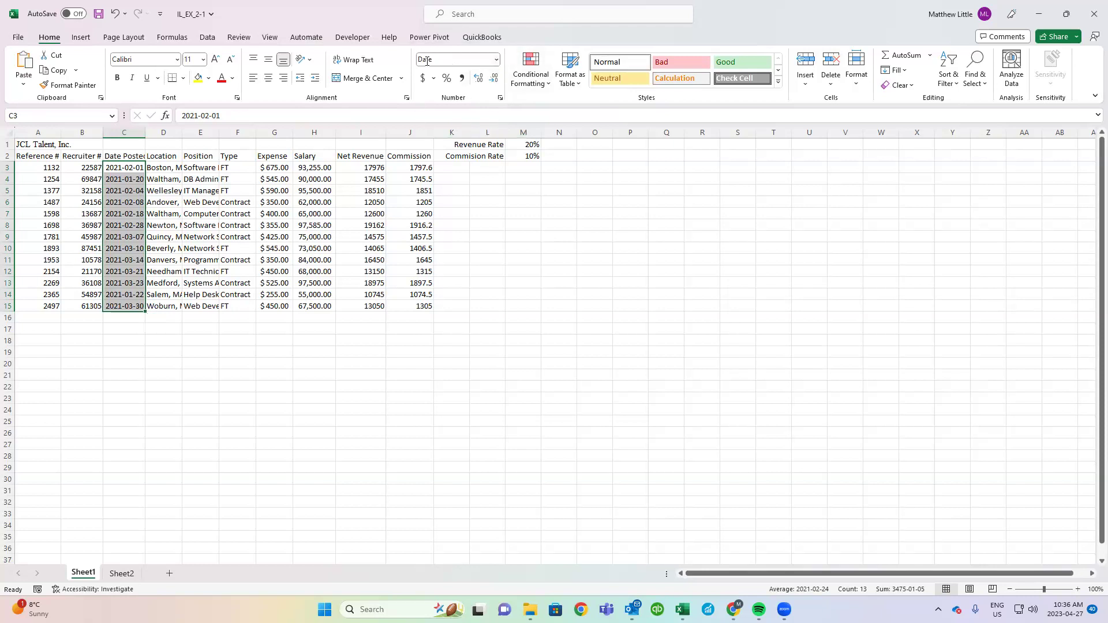
pyautogui.click(500, 99)
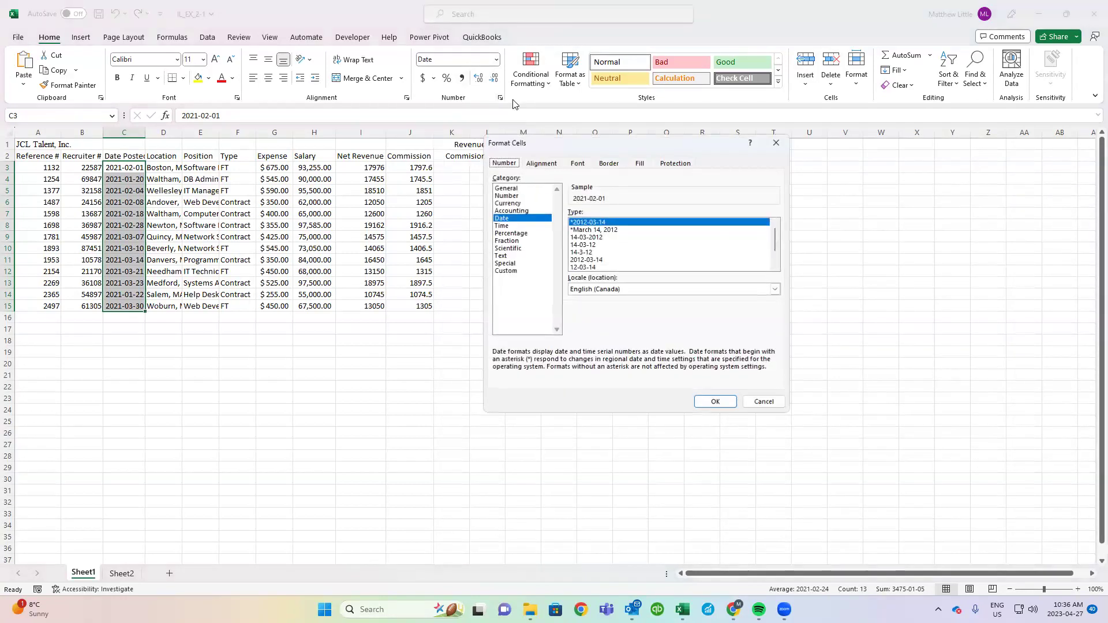
pyautogui.moveTo(611, 145); pyautogui.dragTo(509, 173)
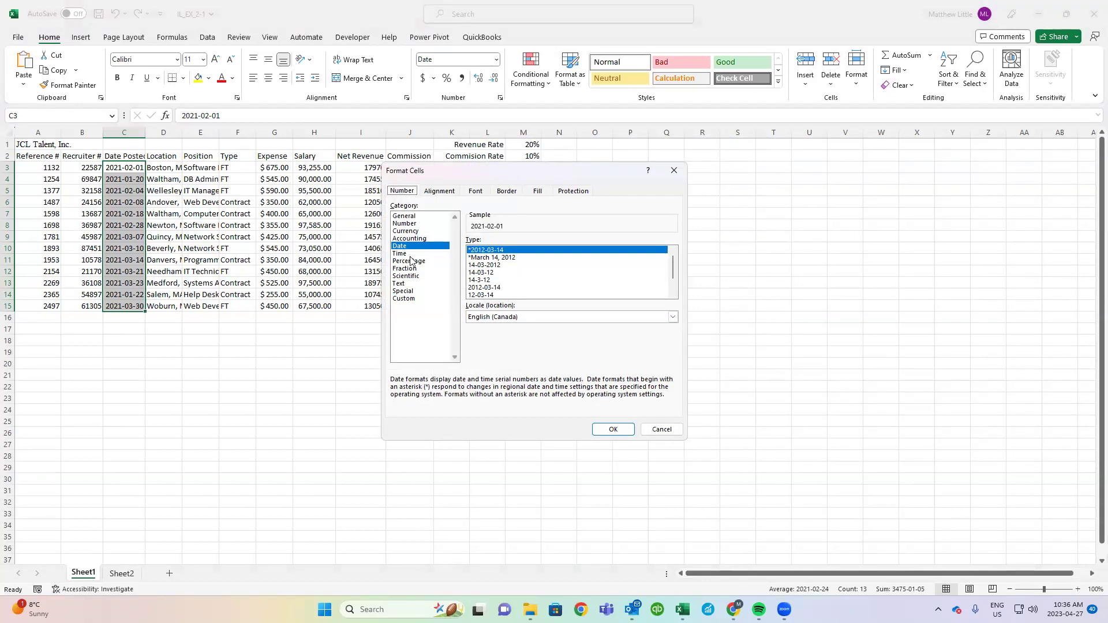
pyautogui.click(409, 299)
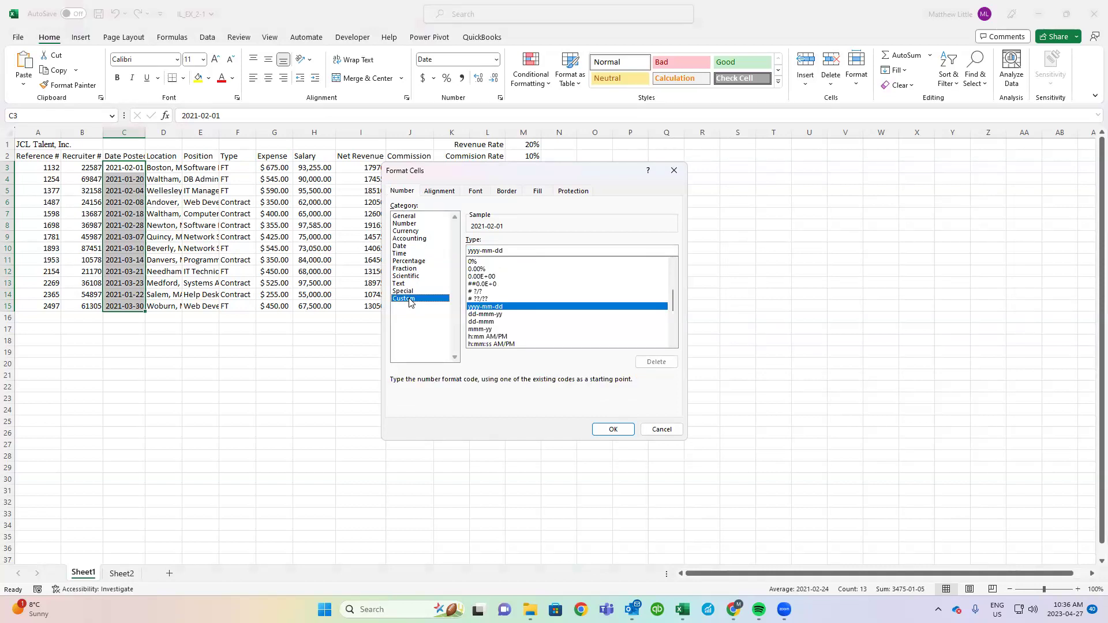
pyautogui.click(419, 247)
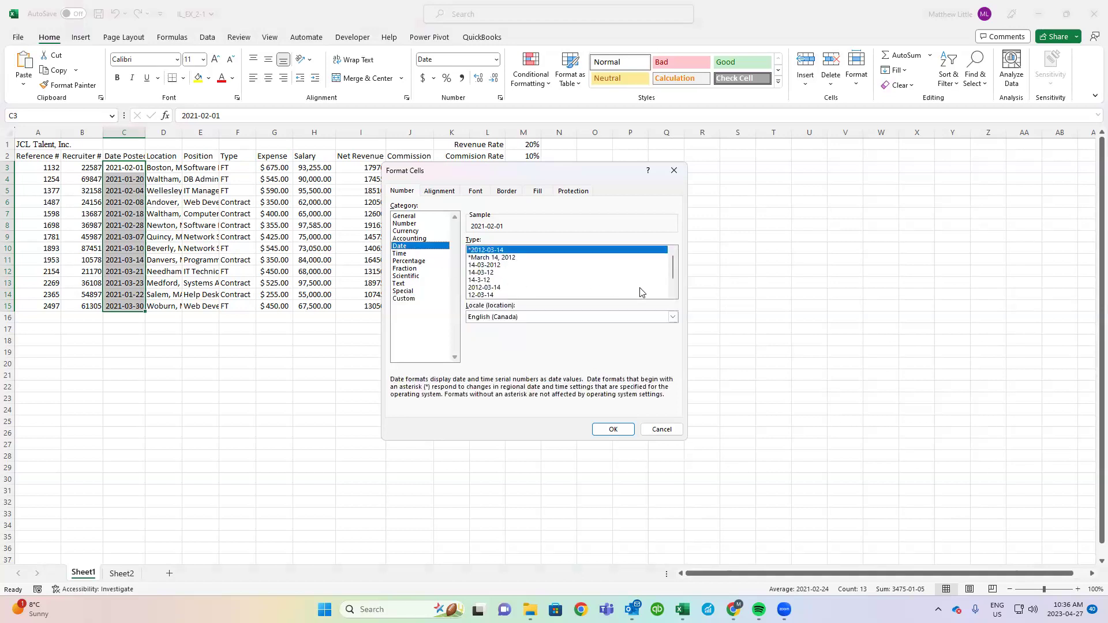
pyautogui.scroll(-1, 674, 287)
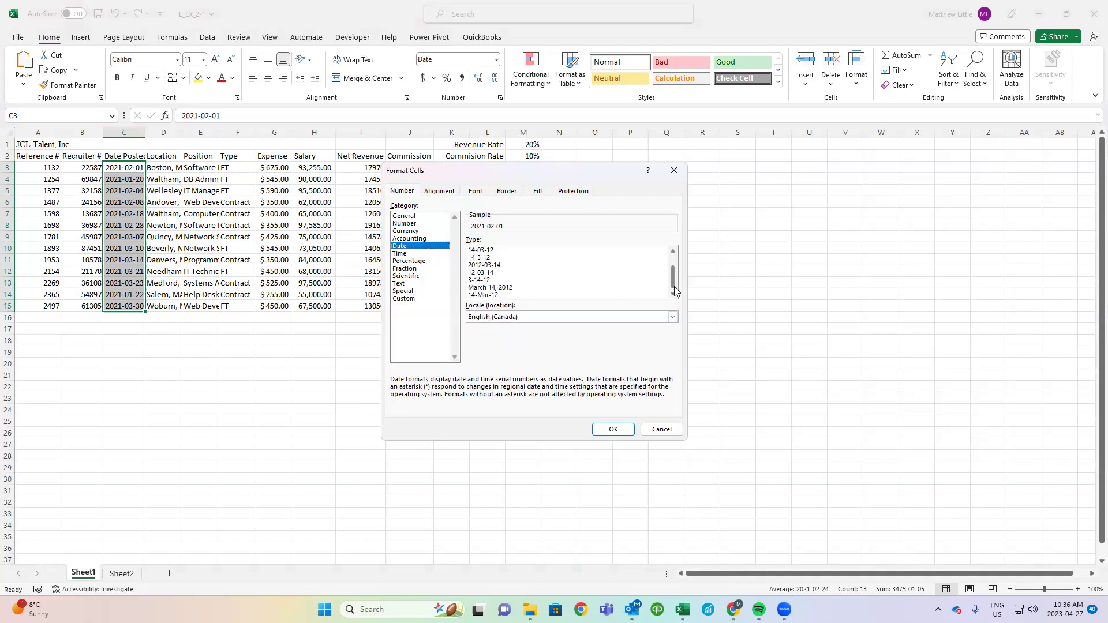
pyautogui.moveTo(674, 285); pyautogui.dragTo(675, 269)
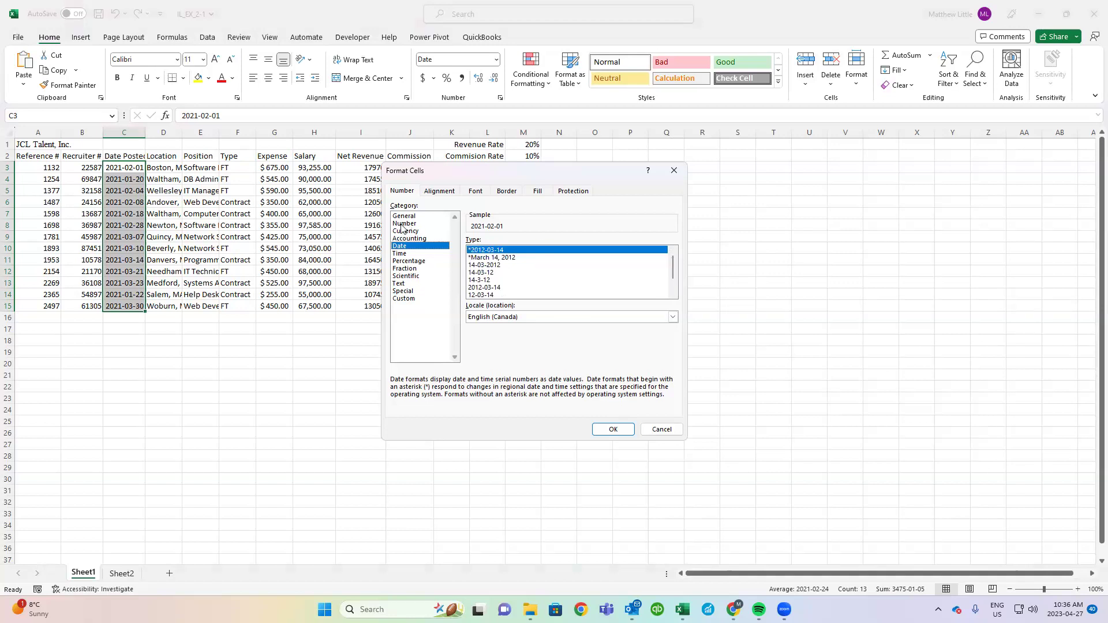
# - Apply the custom number format d-mmm to the Date Posted values
pyautogui.click(411, 303)
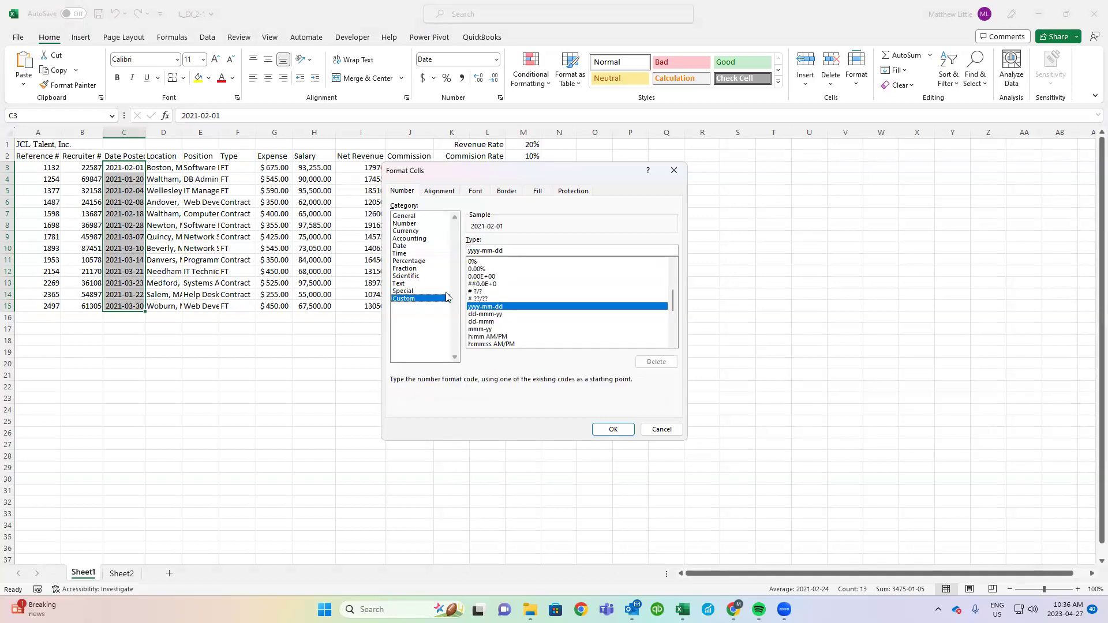
pyautogui.moveTo(523, 251); pyautogui.dragTo(448, 254)
pyautogui.write('14-')
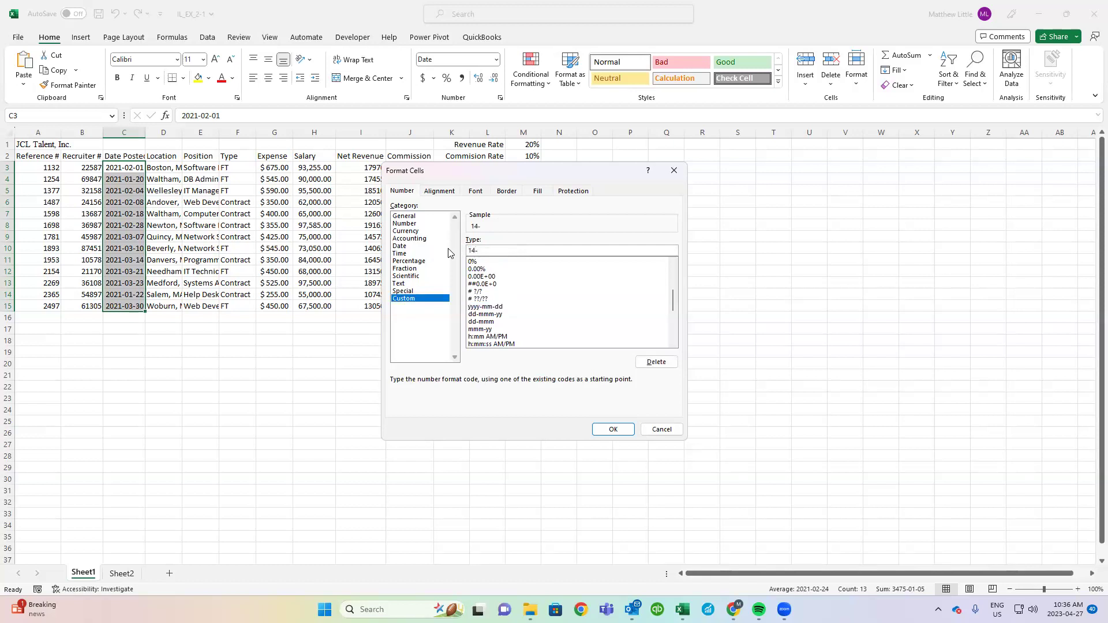
pyautogui.press('BackSpace')
pyautogui.press('BackSpace')
pyautogui.write('d-mmm')
pyautogui.click(612, 430)
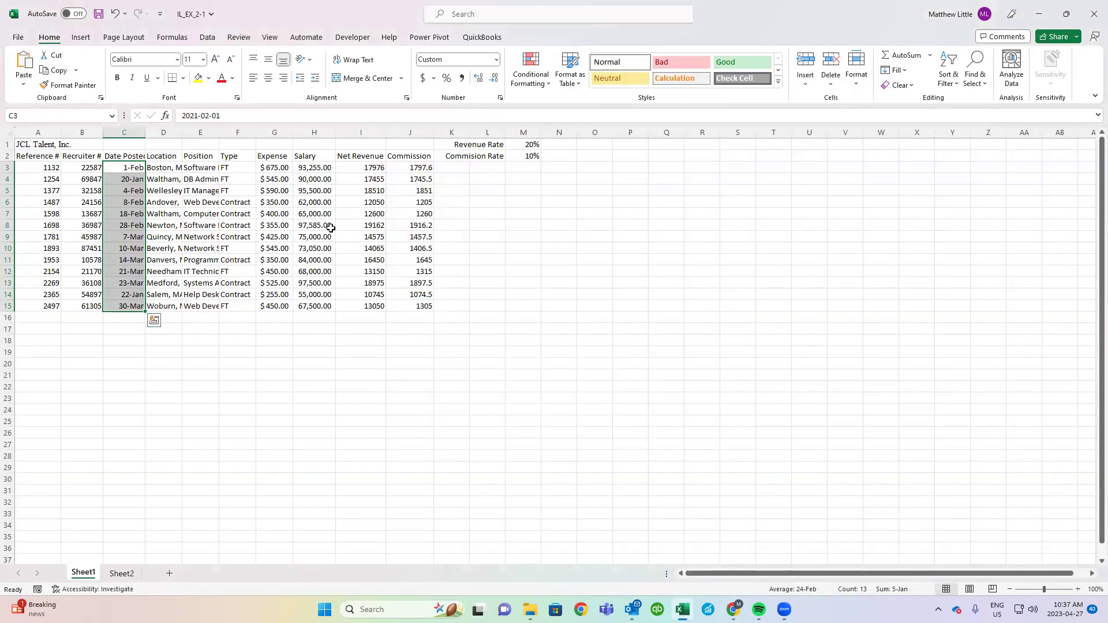
# - Format the Net Revenue and Commission values in I3:J15 as Currency with the $ symbol and two decimal places
pyautogui.click(371, 166)
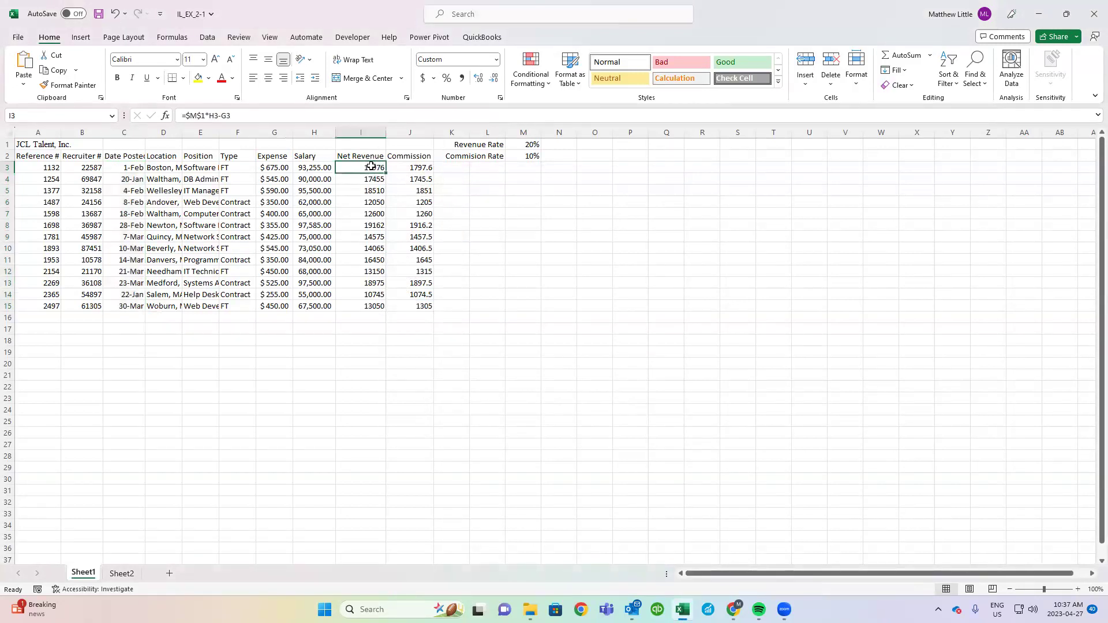
pyautogui.moveTo(371, 165); pyautogui.dragTo(420, 305)
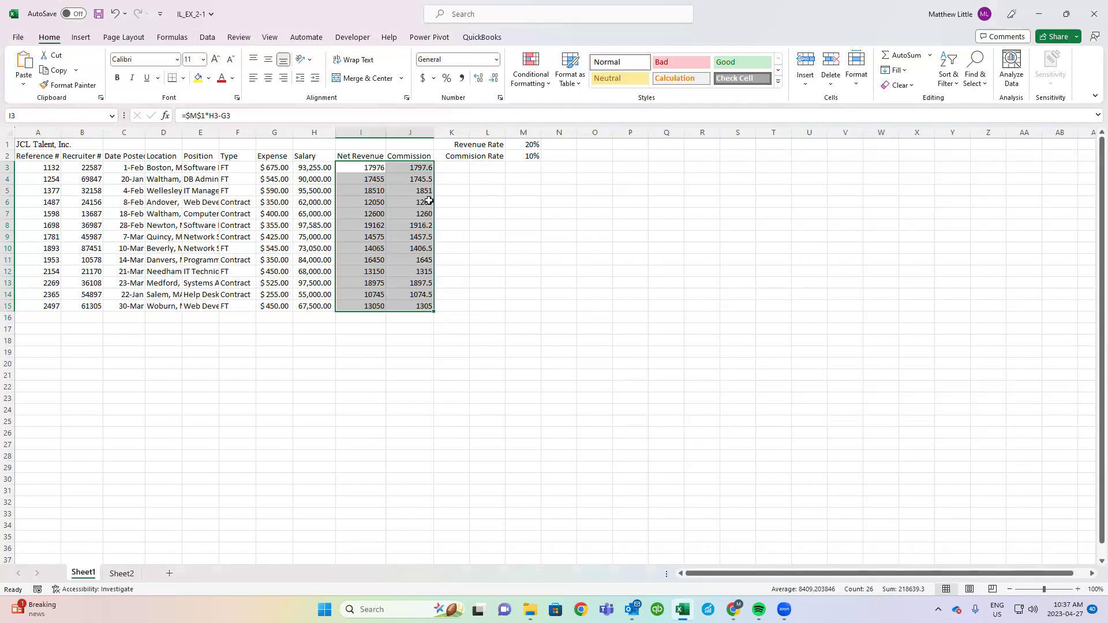
pyautogui.rightClick(417, 221)
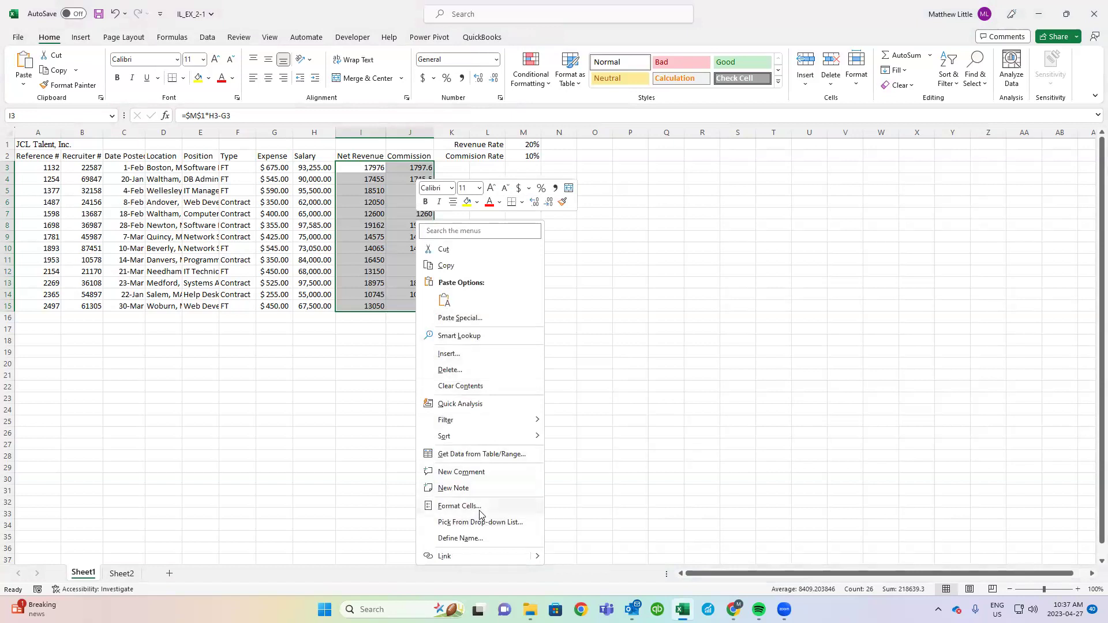
pyautogui.click(457, 506)
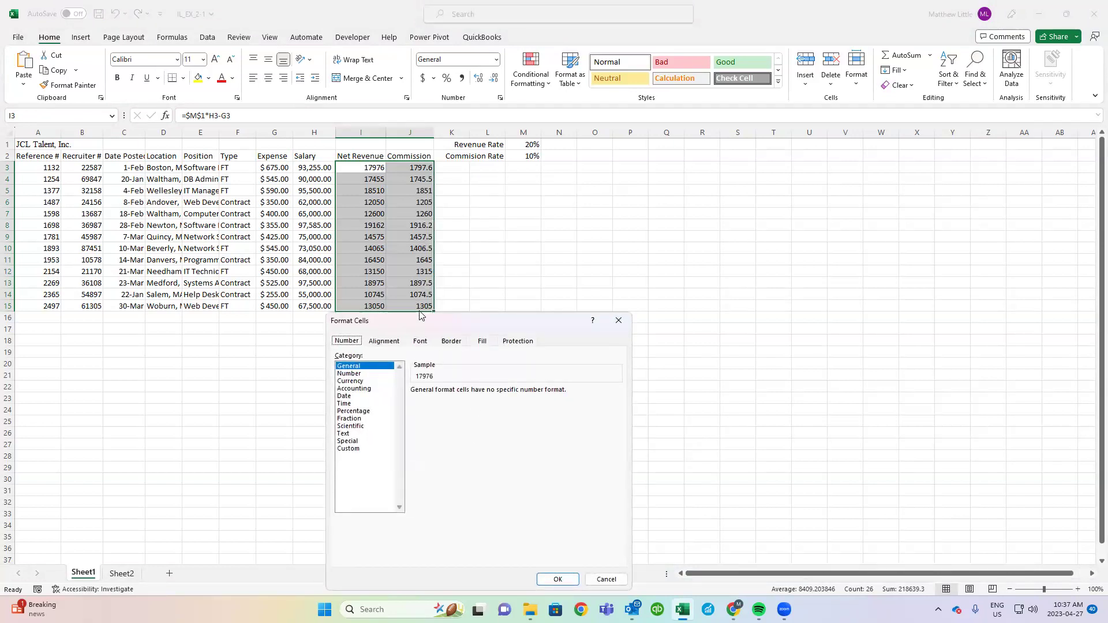
pyautogui.moveTo(417, 320); pyautogui.dragTo(478, 200)
pyautogui.click(421, 262)
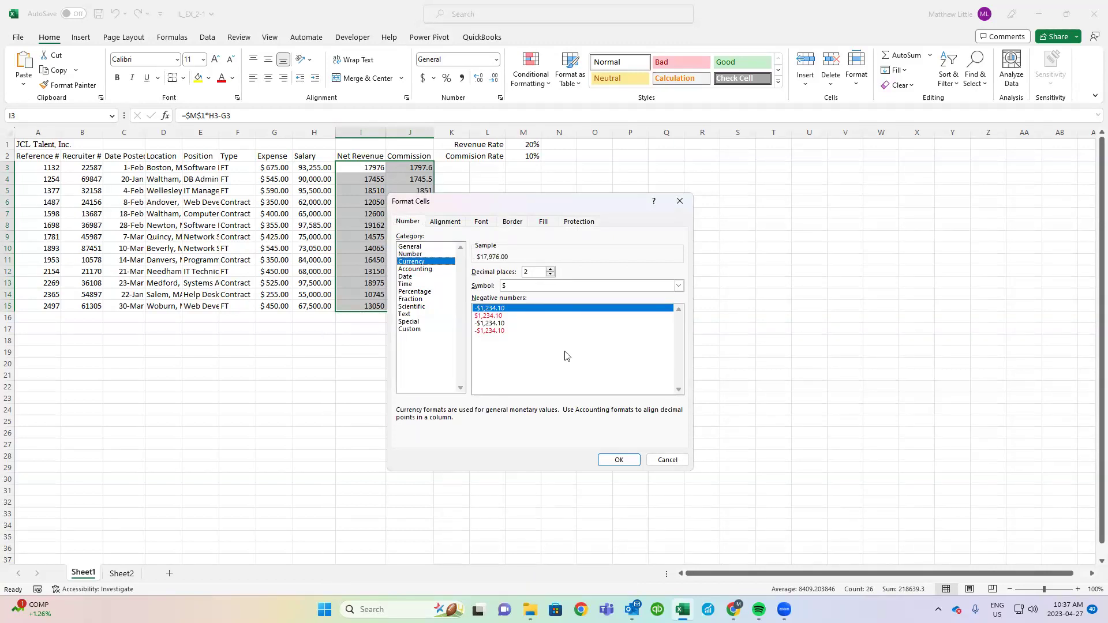
pyautogui.click(617, 459)
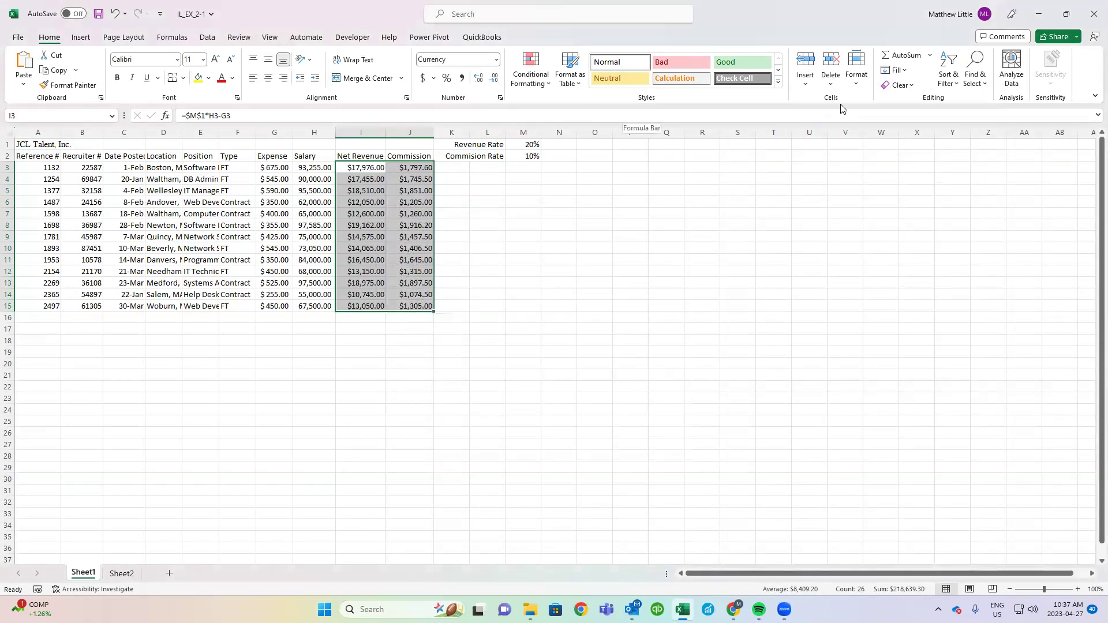
pyautogui.click(854, 86)
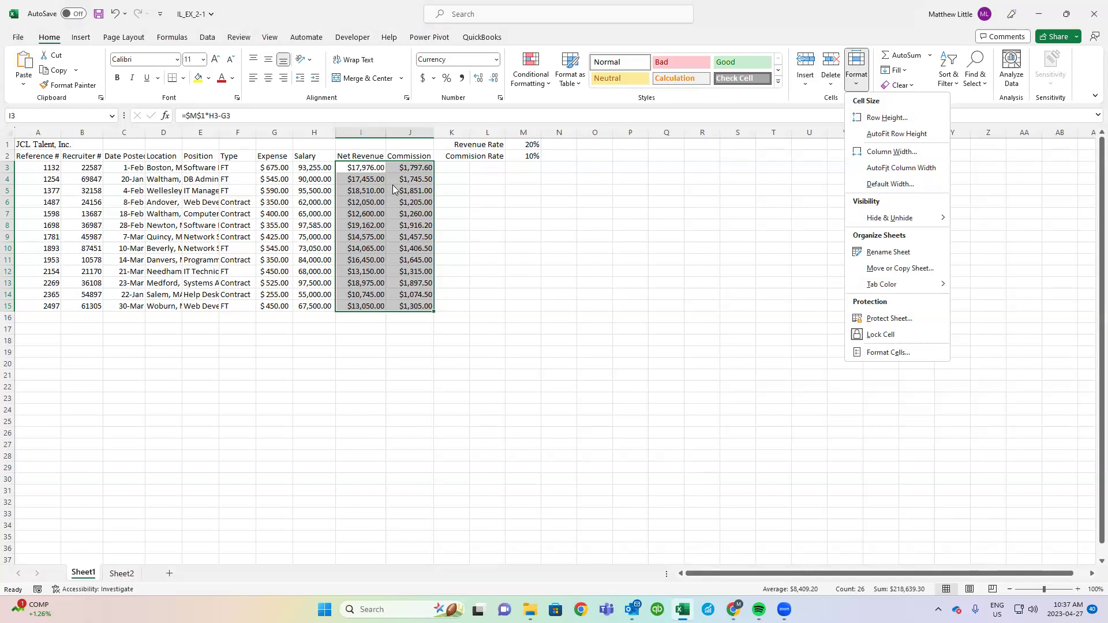
pyautogui.press('Escape')
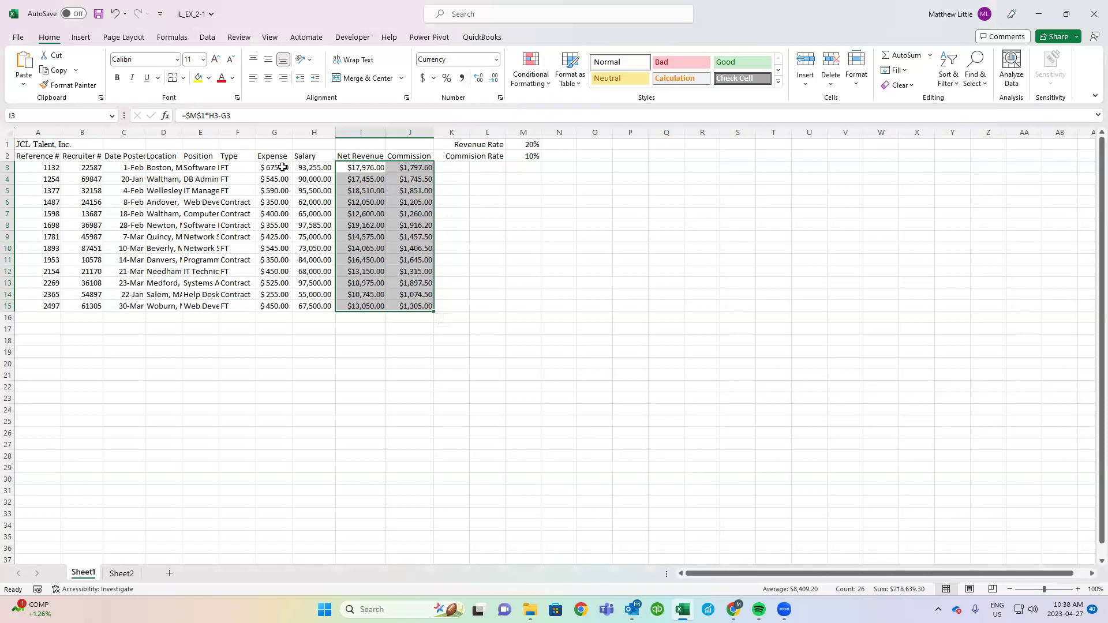
# - Remove the decimal places from the Expense, Salary and Net Revenue values in G3:I15
pyautogui.moveTo(282, 168); pyautogui.dragTo(357, 304)
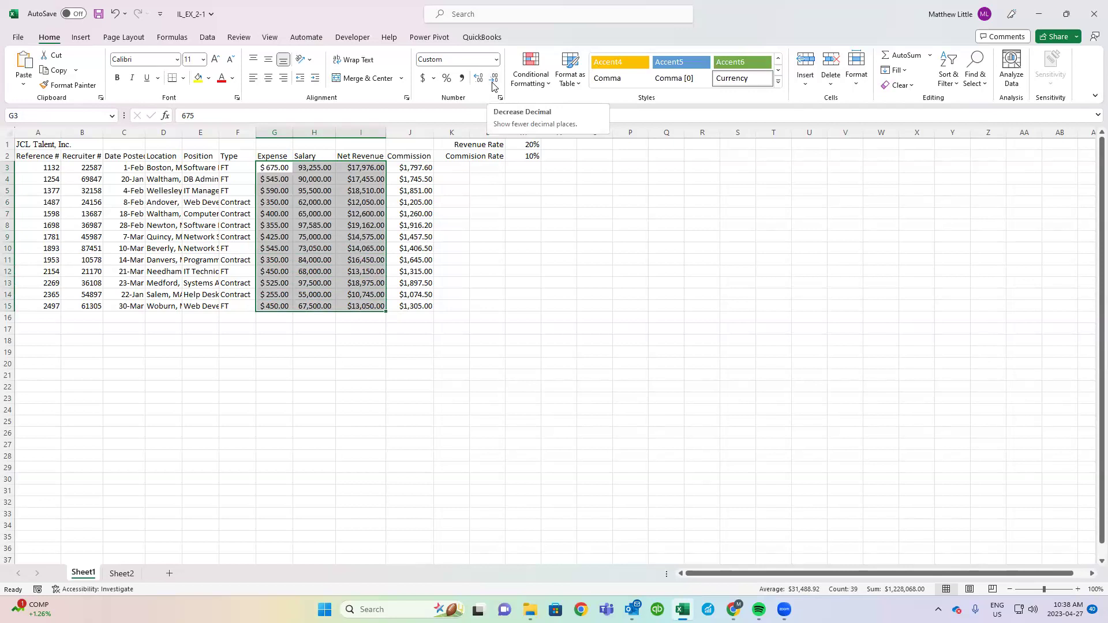
pyautogui.click(493, 81)
pyautogui.click(494, 81)
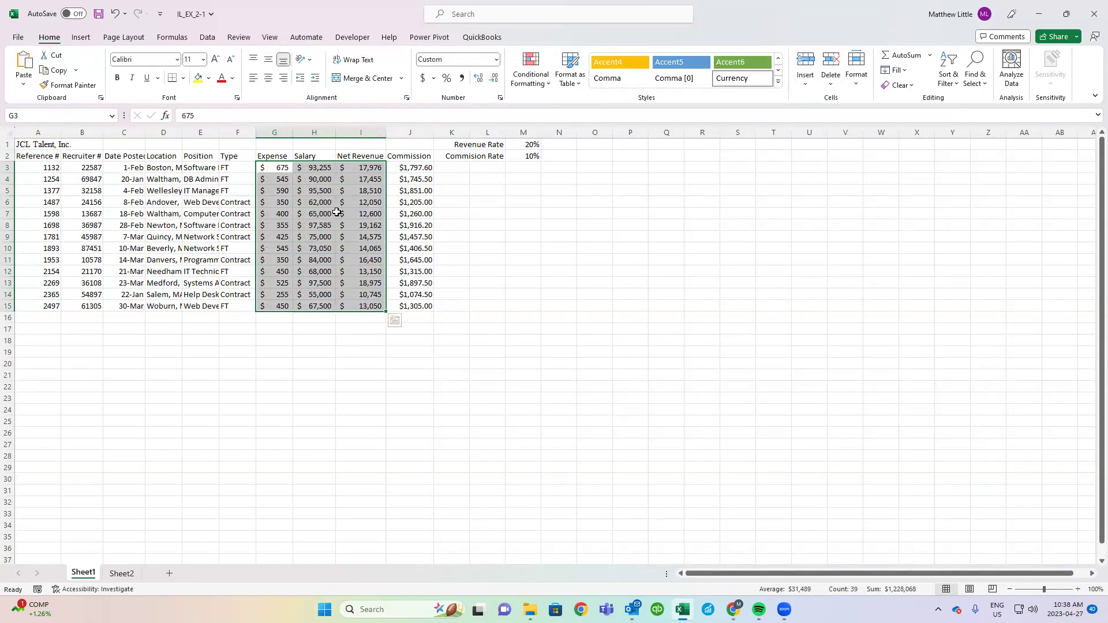
pyautogui.click(338, 213)
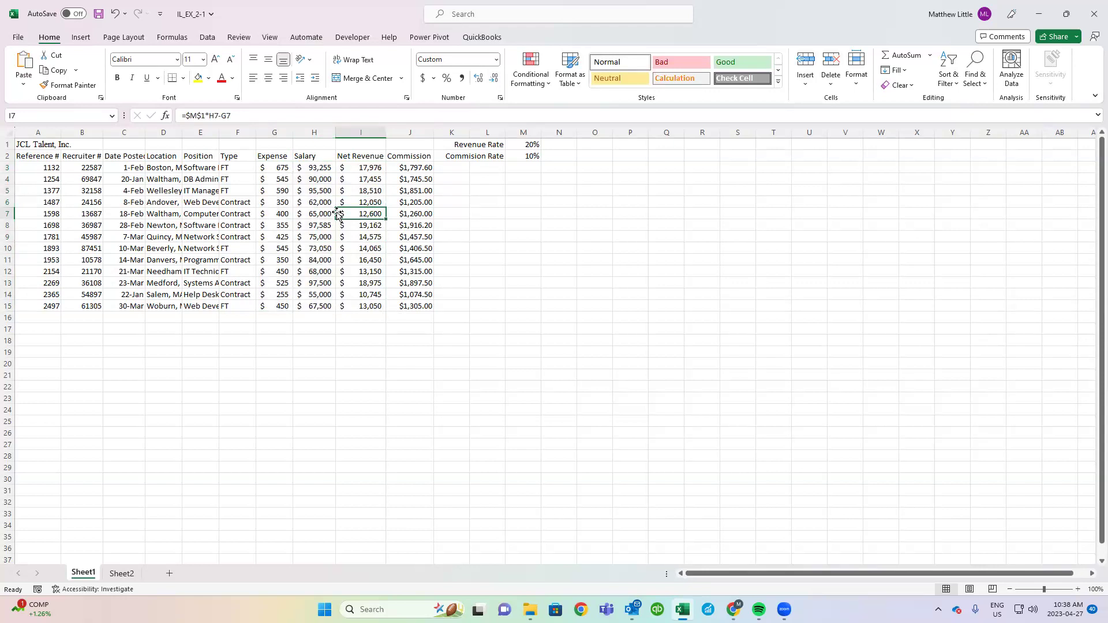
pyautogui.click(368, 250)
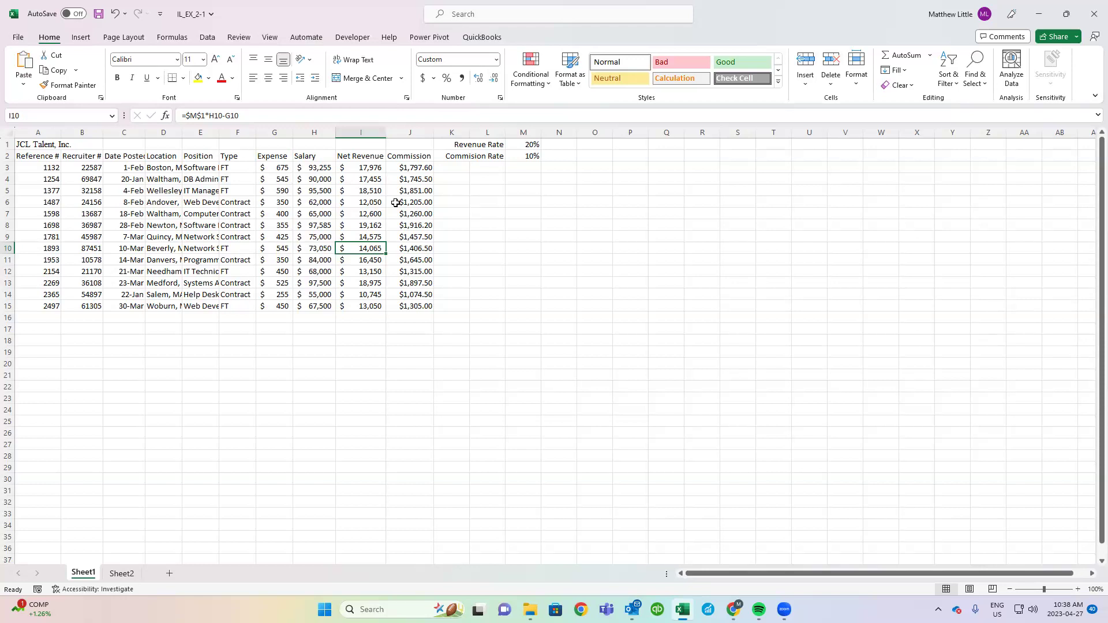
# - Change the font of the JCL Talent, Inc. title in A1 to Calibri
pyautogui.hotkey('ctrl', 'Home')
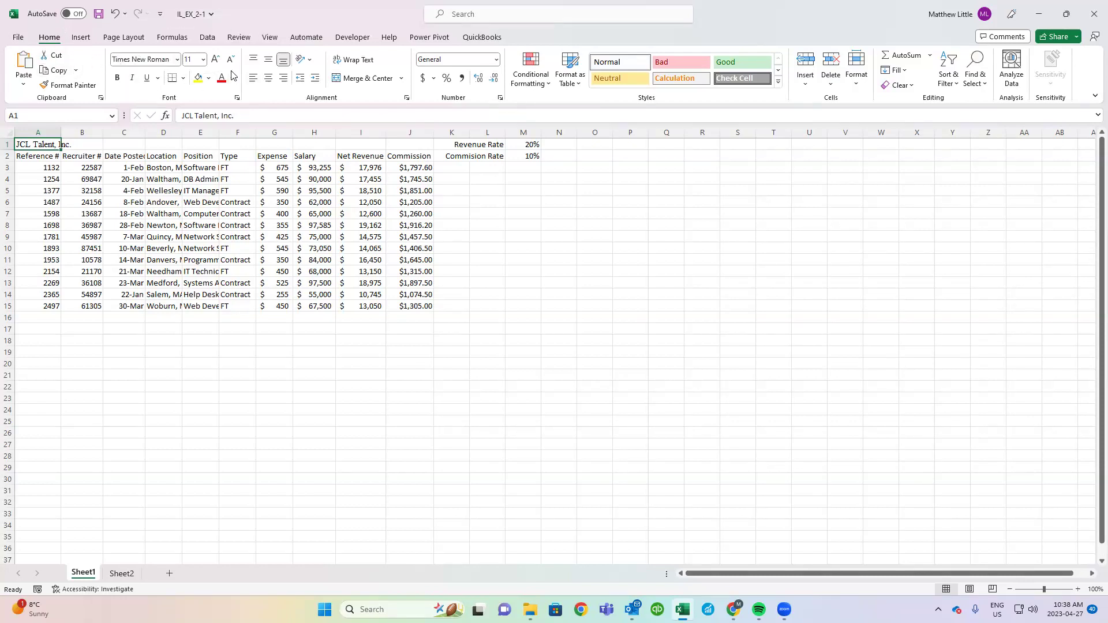
pyautogui.click(176, 65)
pyautogui.click(154, 113)
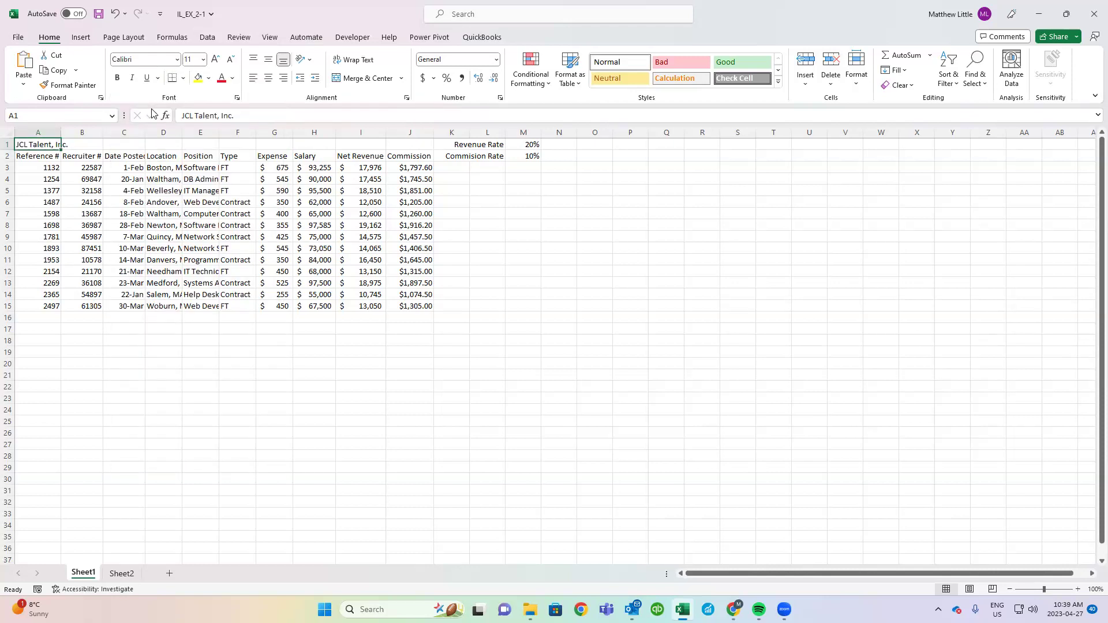
# - Set the font size of the title in A1 to 20, trying the incremental size increase and decrease as well
pyautogui.click(202, 60)
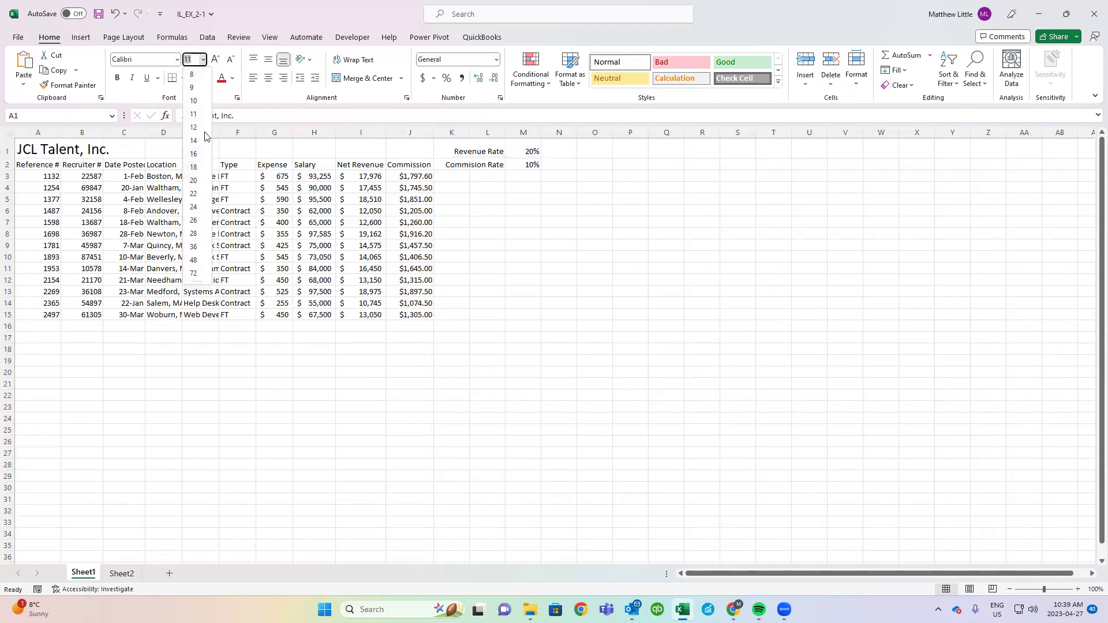
pyautogui.click(218, 60)
pyautogui.click(218, 61)
pyautogui.click(218, 60)
pyautogui.click(218, 61)
pyautogui.click(218, 60)
pyautogui.click(218, 60)
pyautogui.click(230, 60)
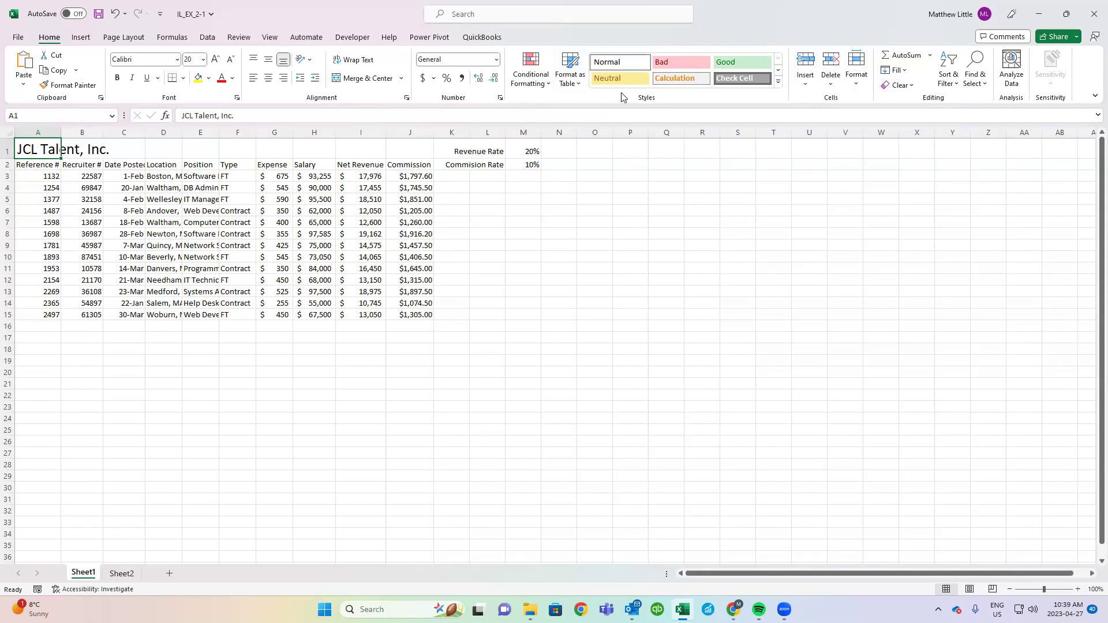
# - Apply the Heading 1 cell style to the title in A1
pyautogui.click(778, 70)
pyautogui.click(778, 71)
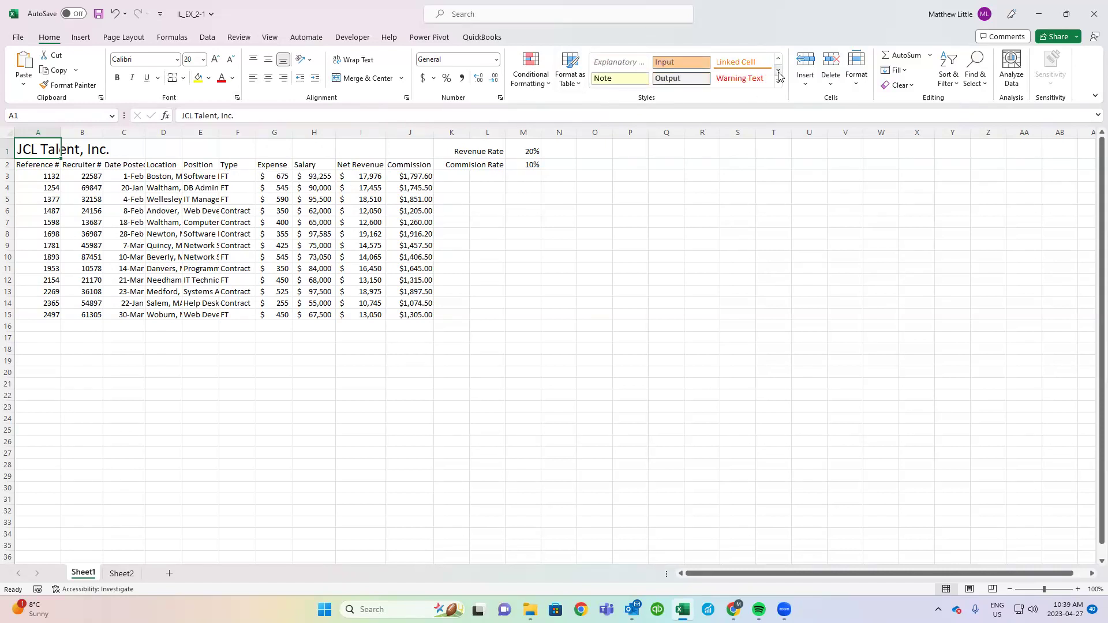
pyautogui.click(778, 71)
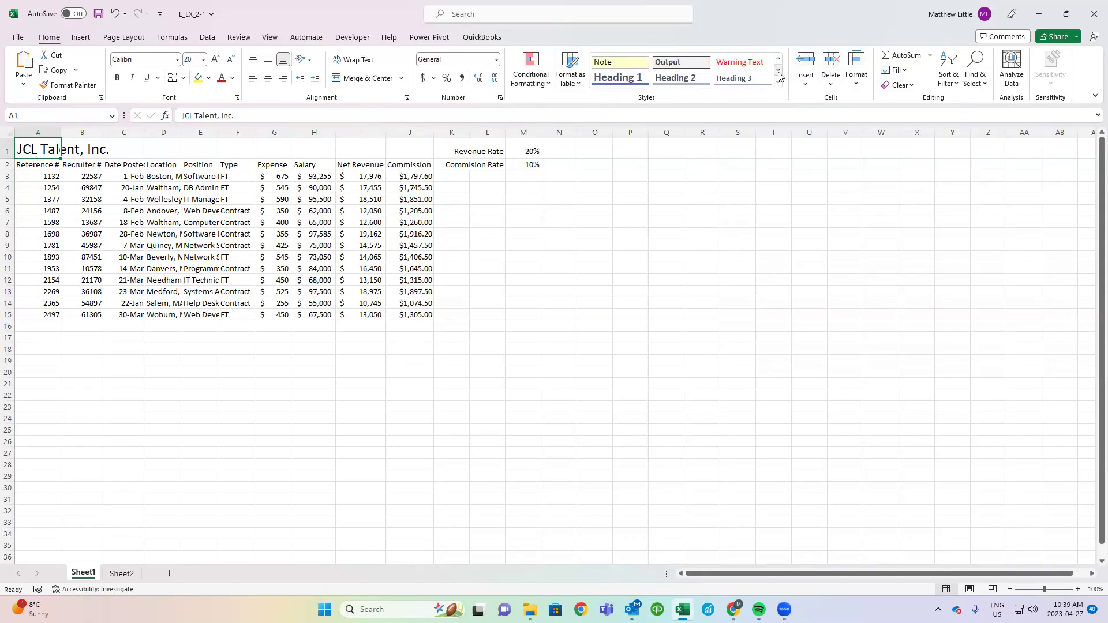
pyautogui.click(629, 79)
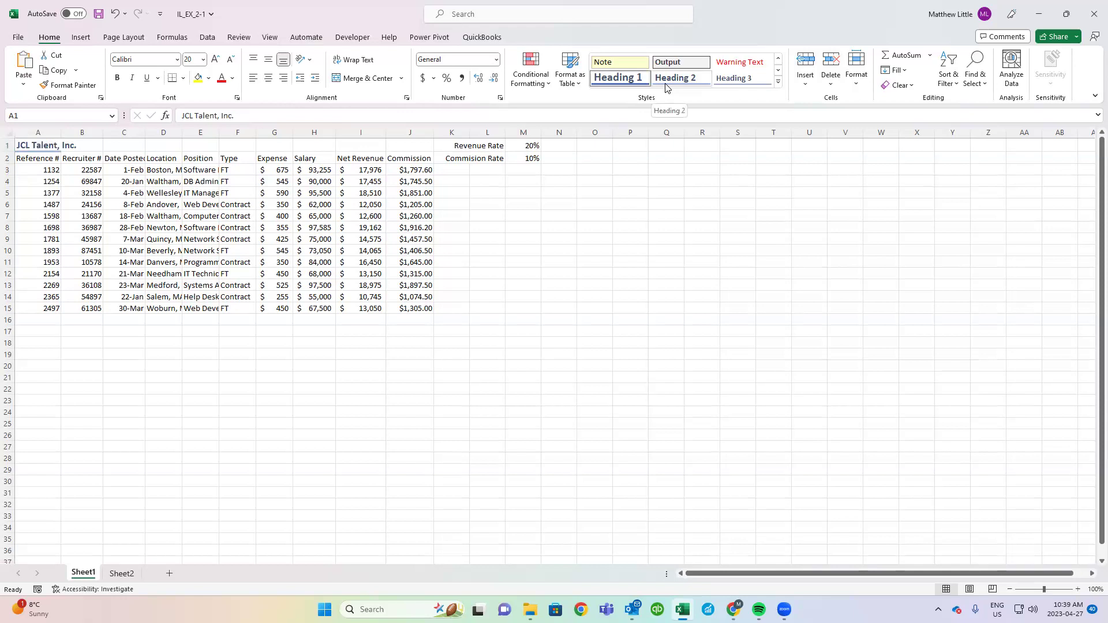
# - Apply the Heading 2 cell style to the column labels in A2:J2
pyautogui.click(41, 162)
pyautogui.moveTo(42, 162); pyautogui.dragTo(415, 164)
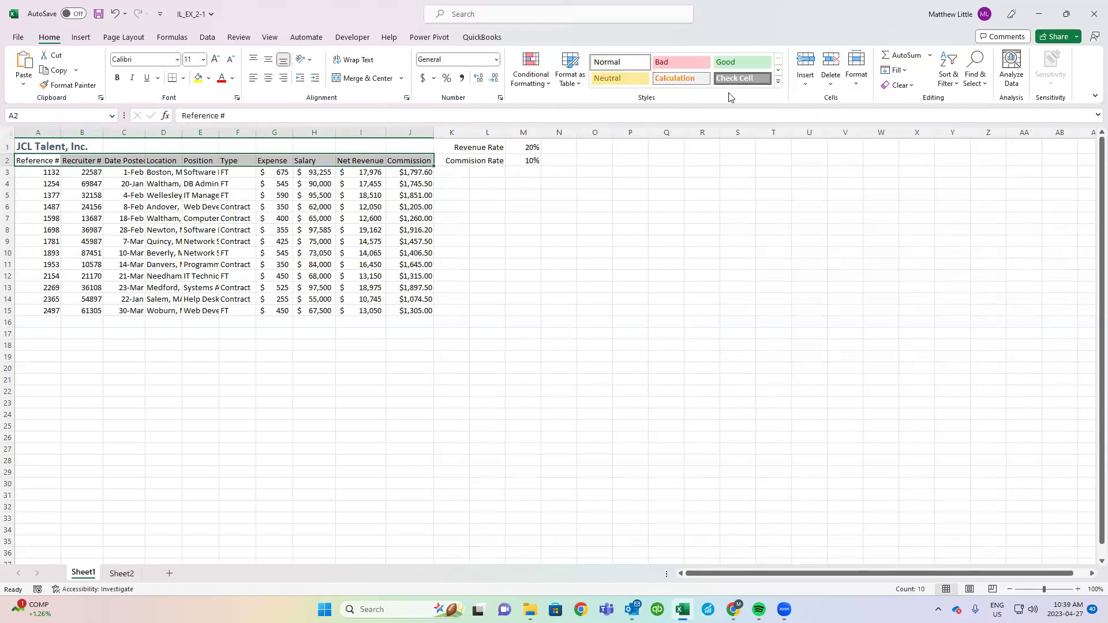
pyautogui.click(778, 71)
pyautogui.click(779, 71)
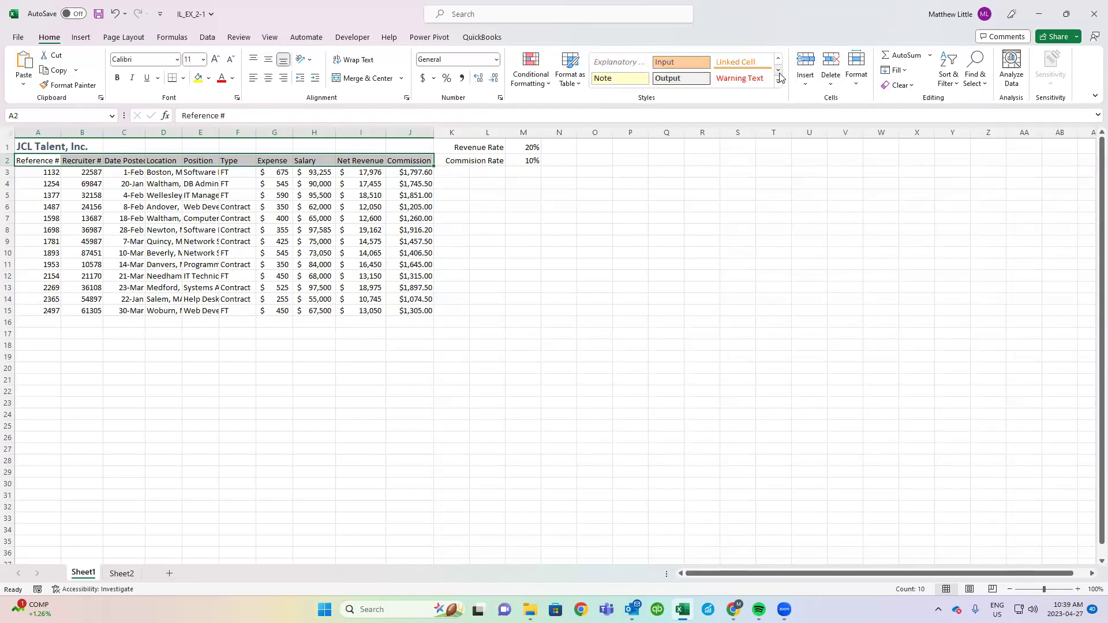
pyautogui.click(713, 80)
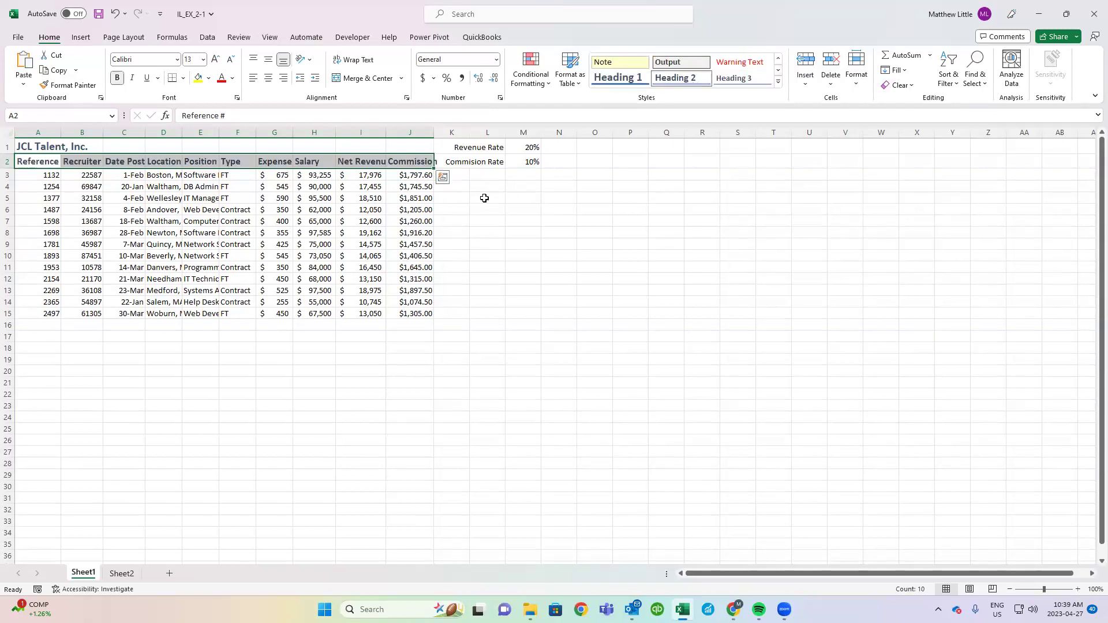
pyautogui.click(397, 211)
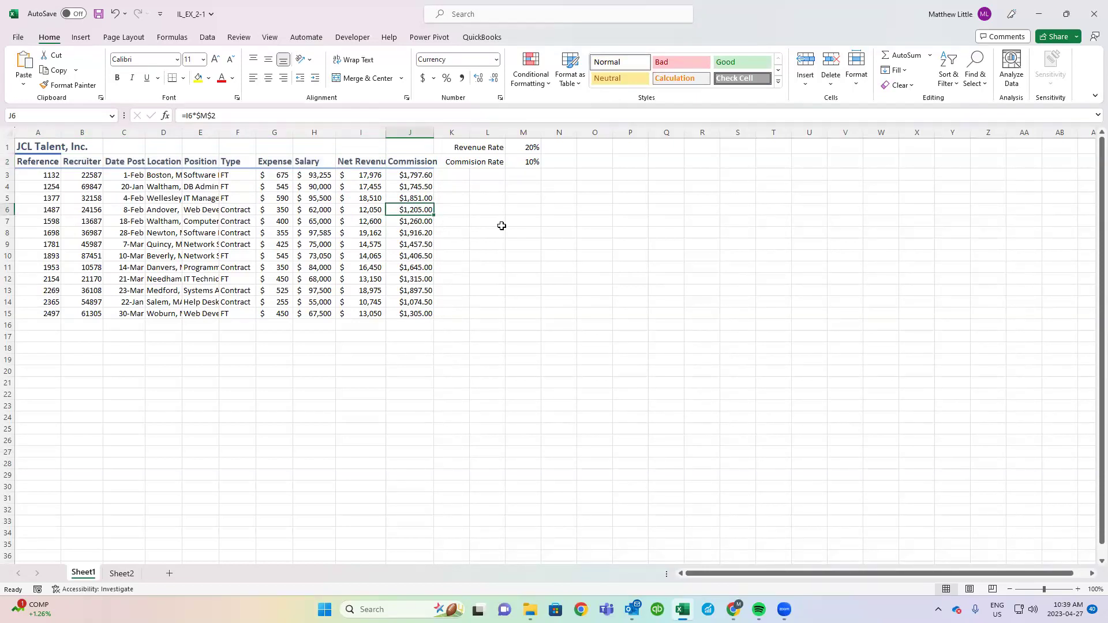
# - Apply the Heading 4 cell style to the Revenue Rate and Commision Rate labels in L1 and L2
pyautogui.click(487, 148)
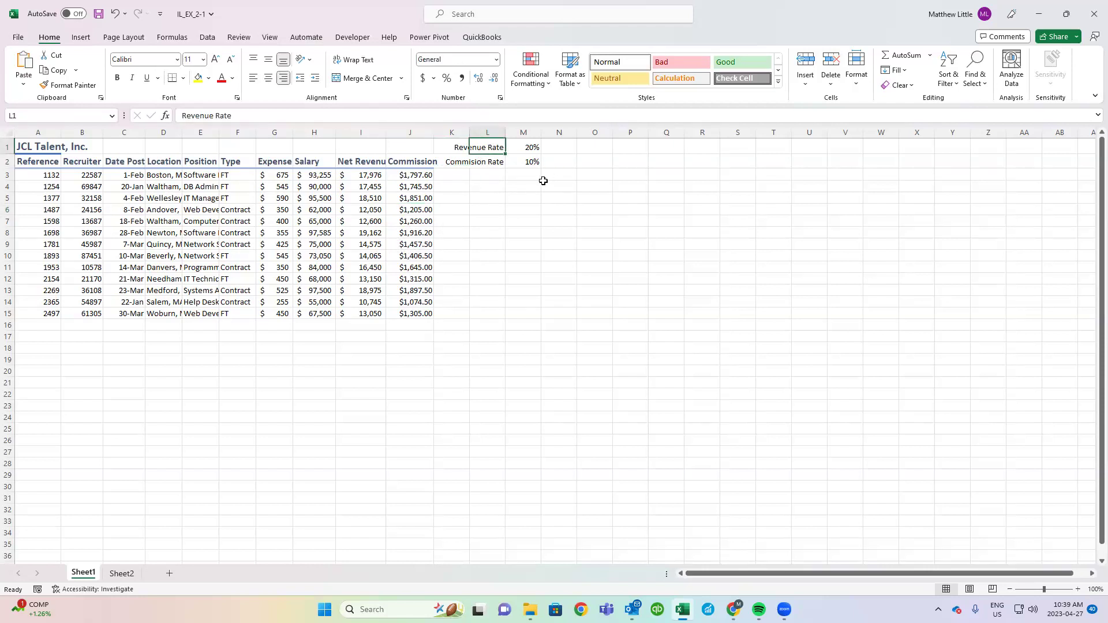
pyautogui.keyDown('ctrl'); pyautogui.click(487, 163); pyautogui.keyUp('ctrl')
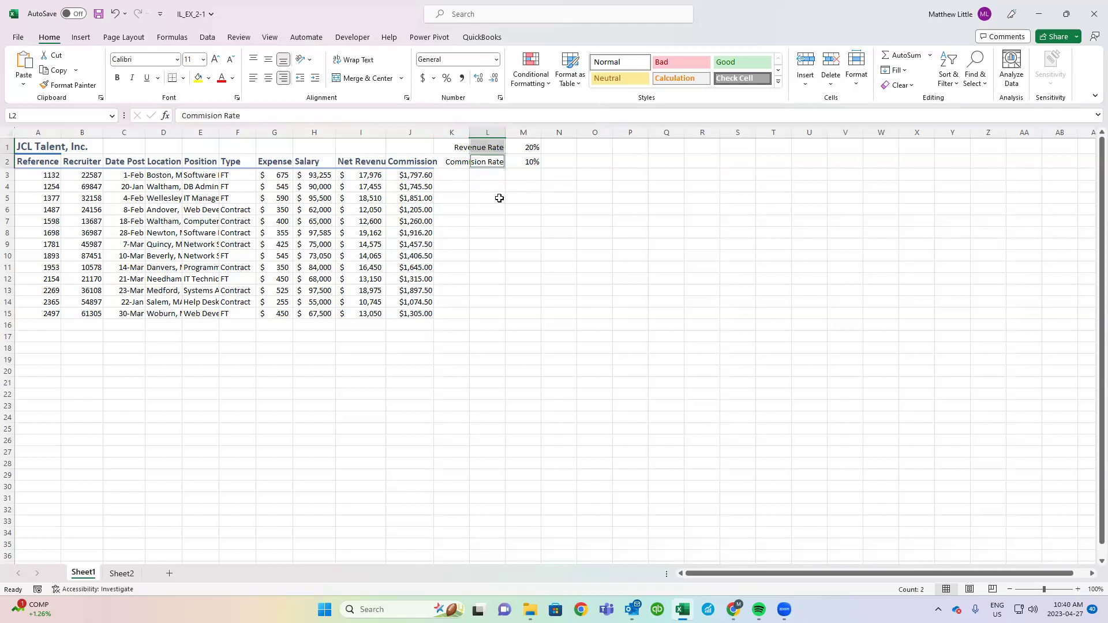
pyautogui.click(488, 147)
pyautogui.keyDown('ctrl'); pyautogui.click(489, 161); pyautogui.keyUp('ctrl')
pyautogui.click(489, 148)
pyautogui.keyDown('ctrl'); pyautogui.click(489, 160); pyautogui.keyUp('ctrl')
pyautogui.scroll(-4, 771, 76)
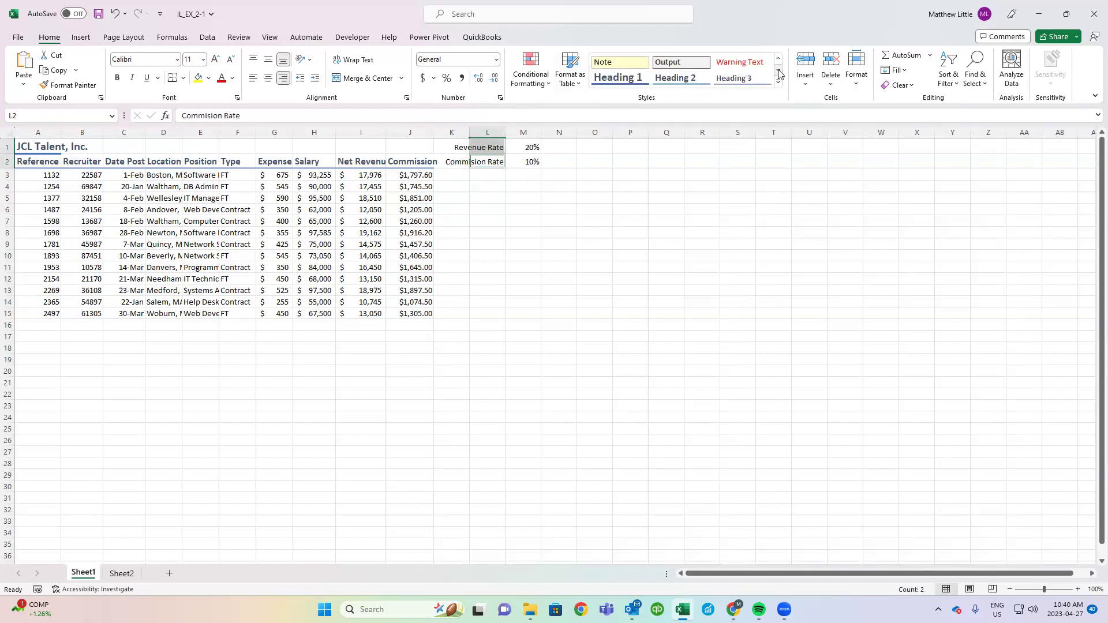
pyautogui.click(626, 78)
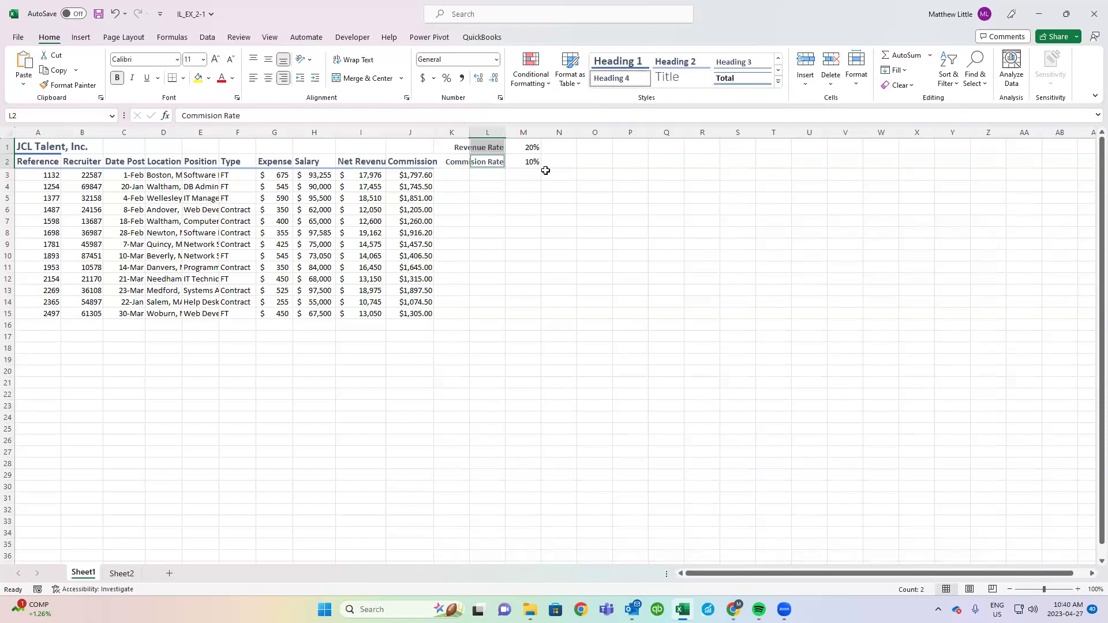
pyautogui.click(520, 255)
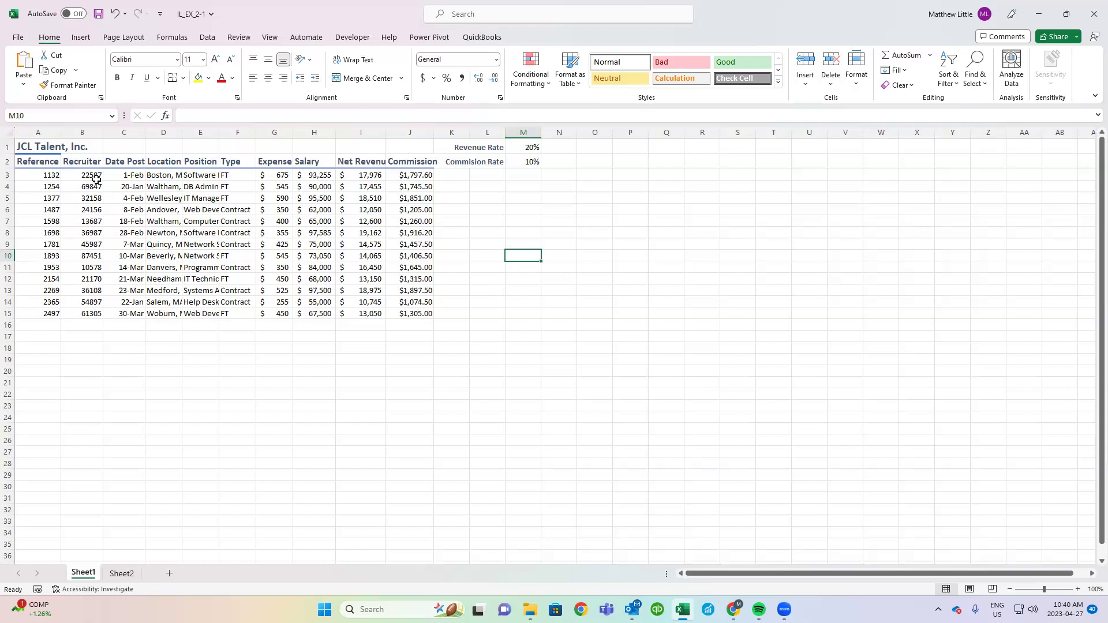
# - Make the Reference # values in A3:A15 bold and centred, without italics
pyautogui.click(48, 175)
pyautogui.moveTo(48, 174); pyautogui.dragTo(55, 313)
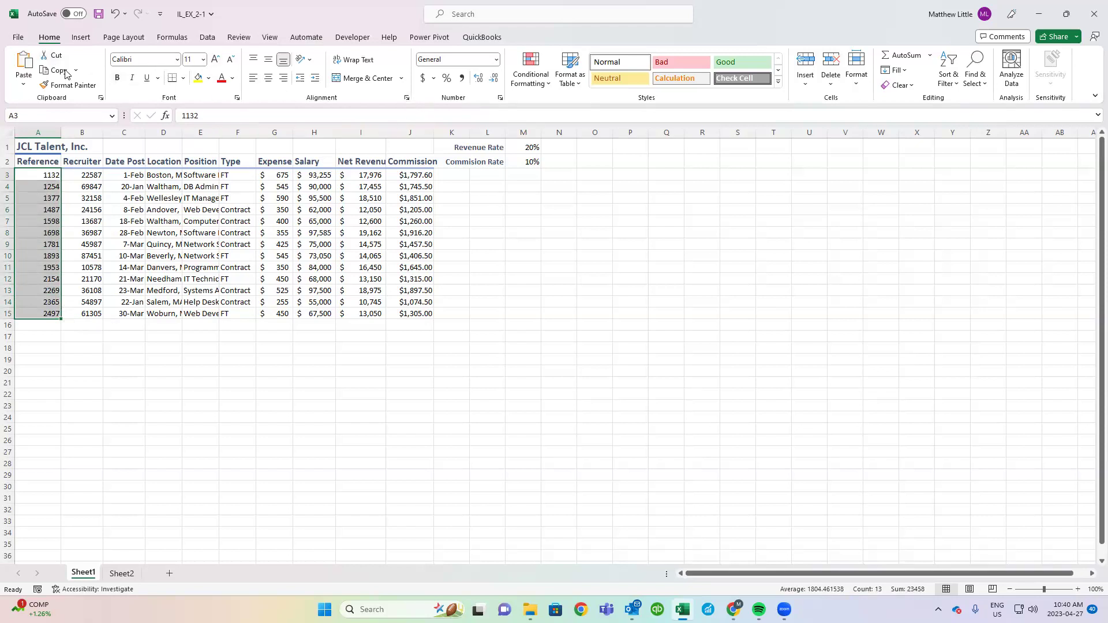
pyautogui.click(117, 81)
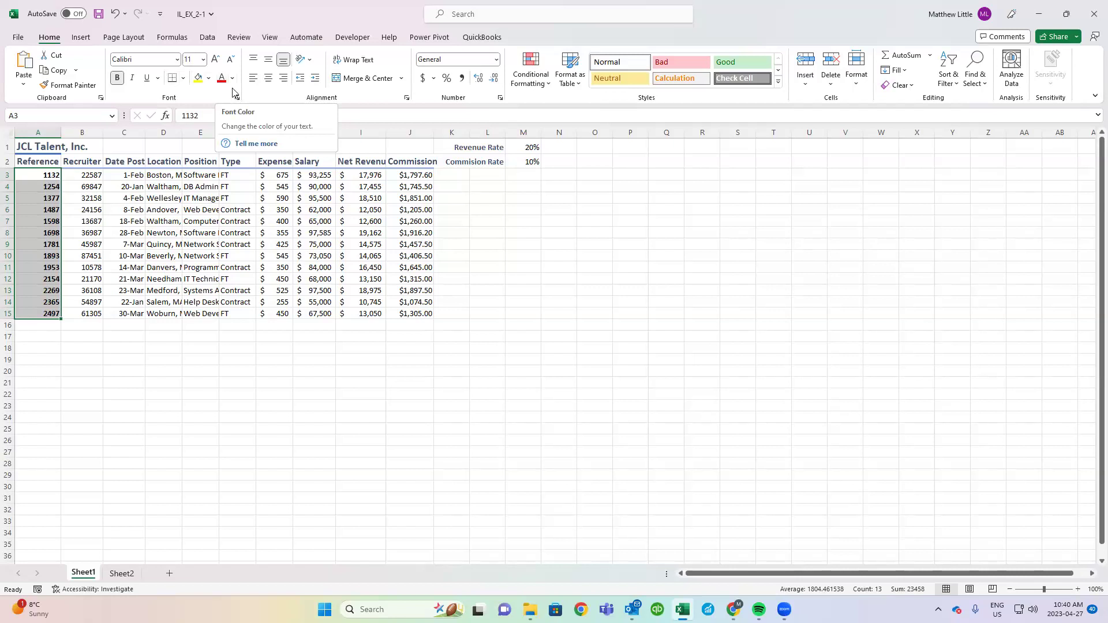
pyautogui.click(132, 77)
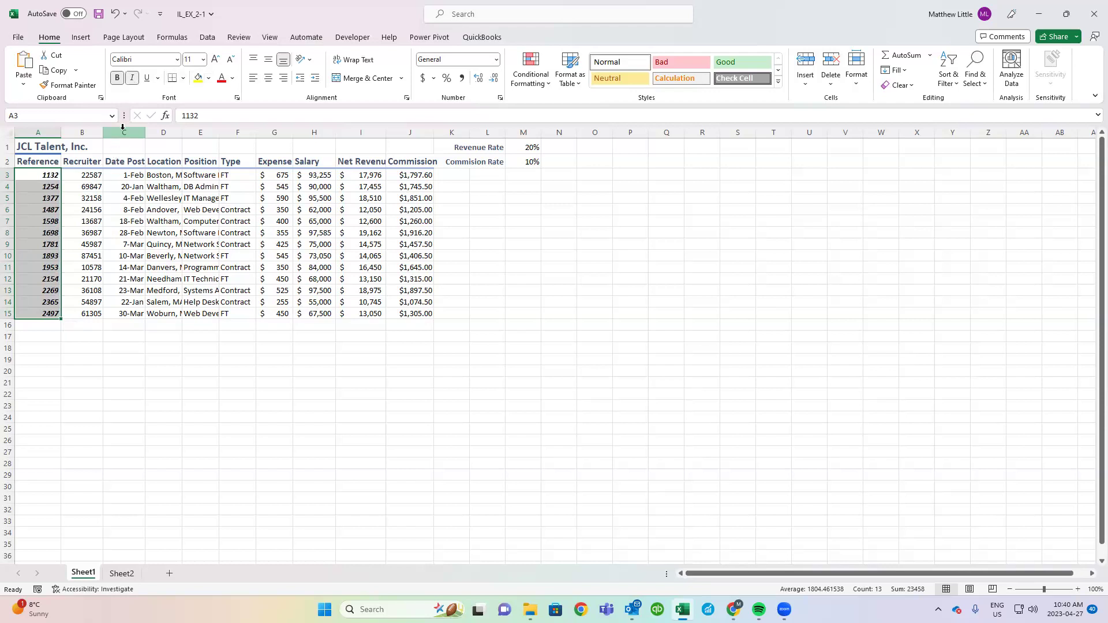
pyautogui.click(135, 81)
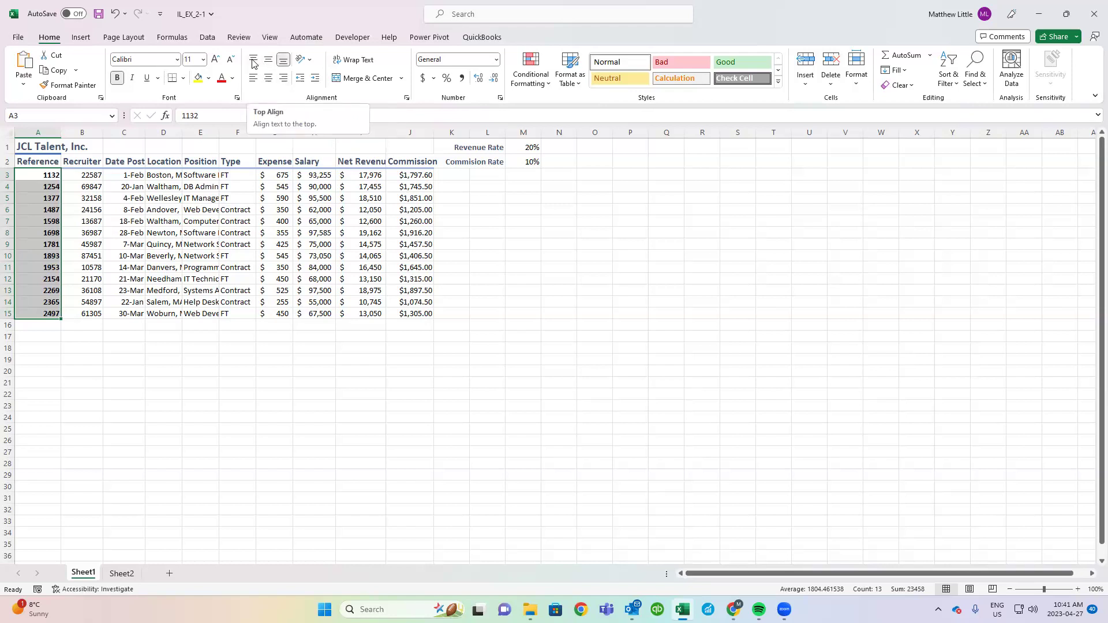
pyautogui.click(269, 79)
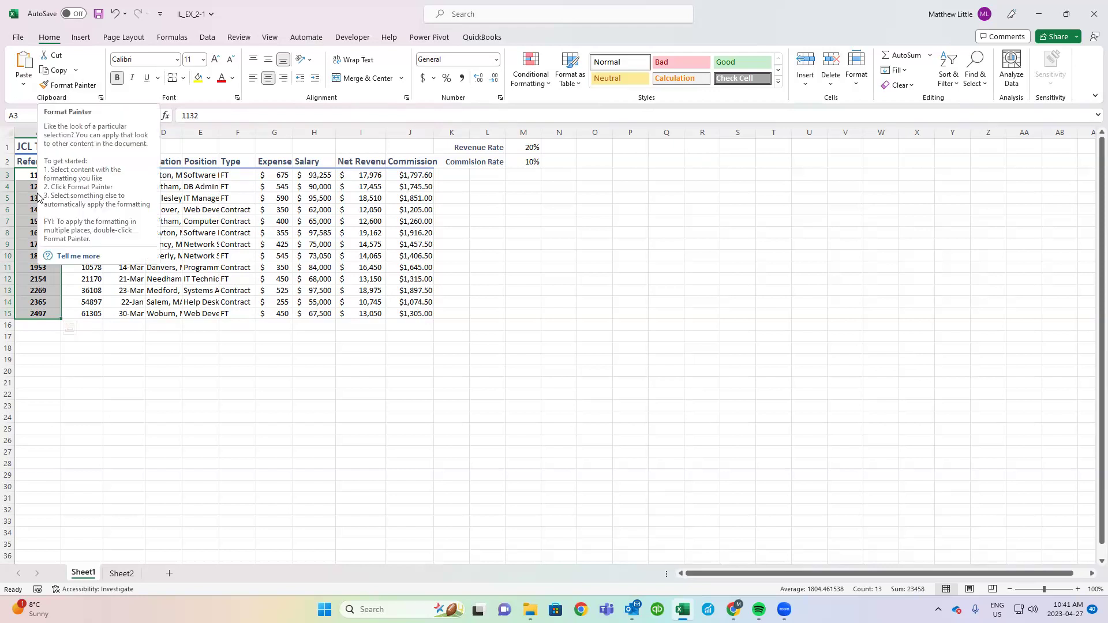
# - Copy the formatting of the Reference # values onto the Recruiter # values in B3:B15 with Format Painter
pyautogui.click(64, 88)
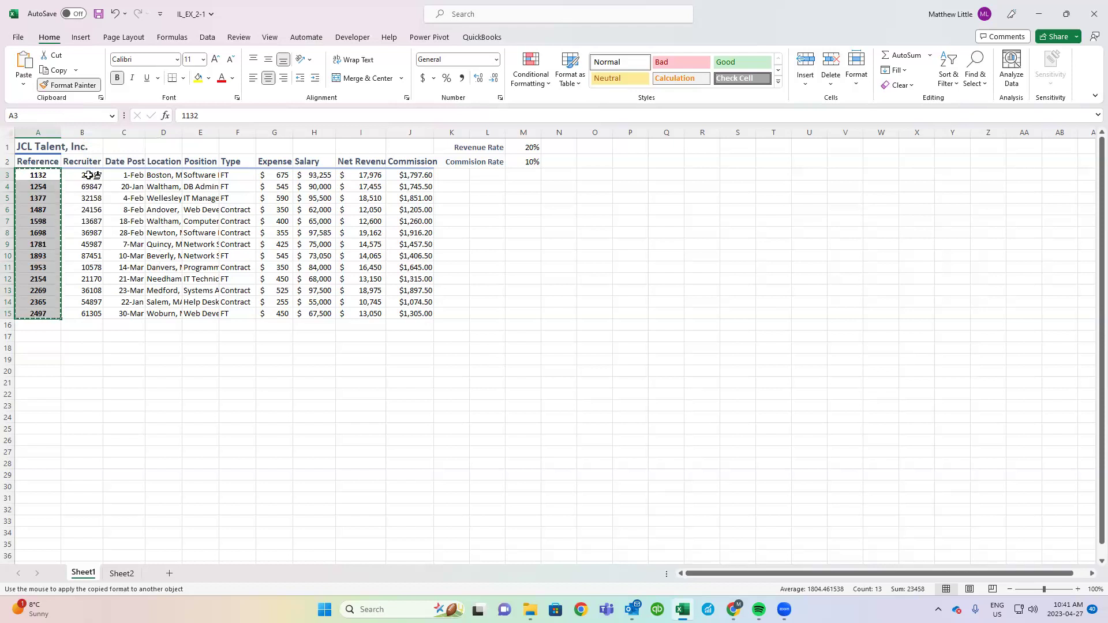
pyautogui.moveTo(89, 174); pyautogui.dragTo(90, 313)
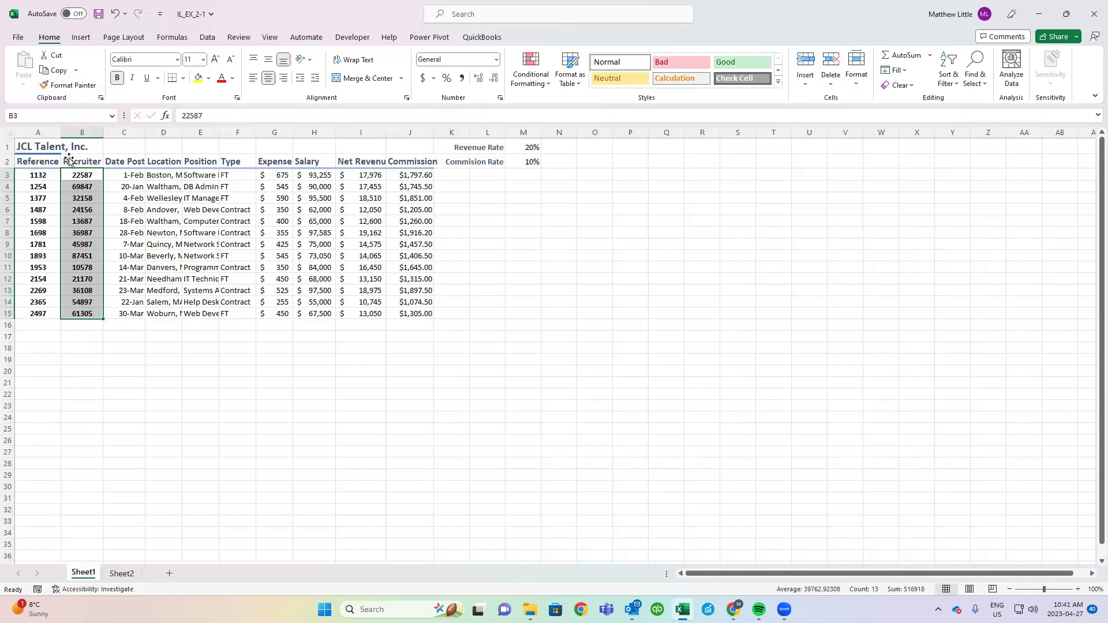
# - Undo the last Format Painter copy and reapply the formatting of A7 to several individual Recruiter # cells, finishing with the whole range B3:B15
pyautogui.hotkey('ctrl', 'z')
pyautogui.click(38, 221)
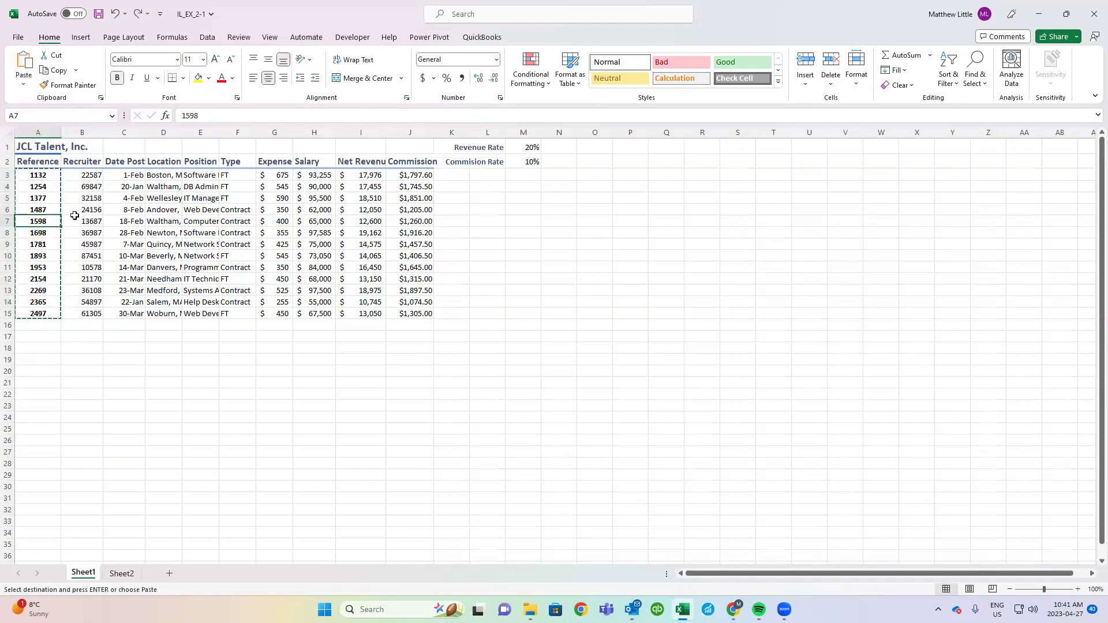
pyautogui.click(78, 88)
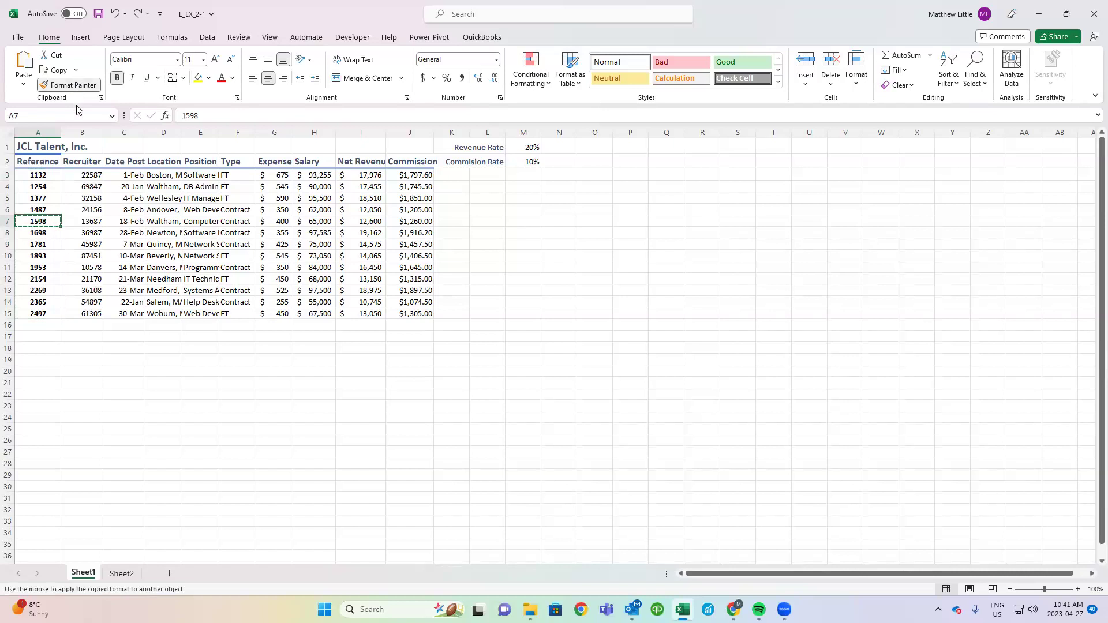
pyautogui.click(86, 187)
pyautogui.click(86, 209)
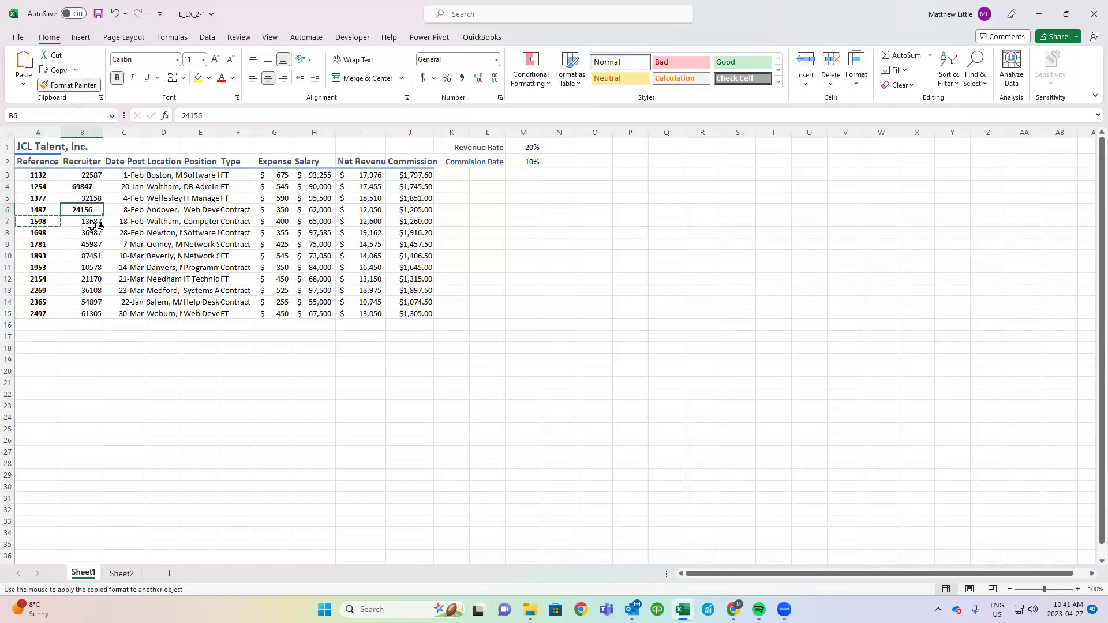
pyautogui.click(91, 232)
pyautogui.click(92, 267)
pyautogui.click(94, 290)
pyautogui.click(92, 314)
pyautogui.click(84, 255)
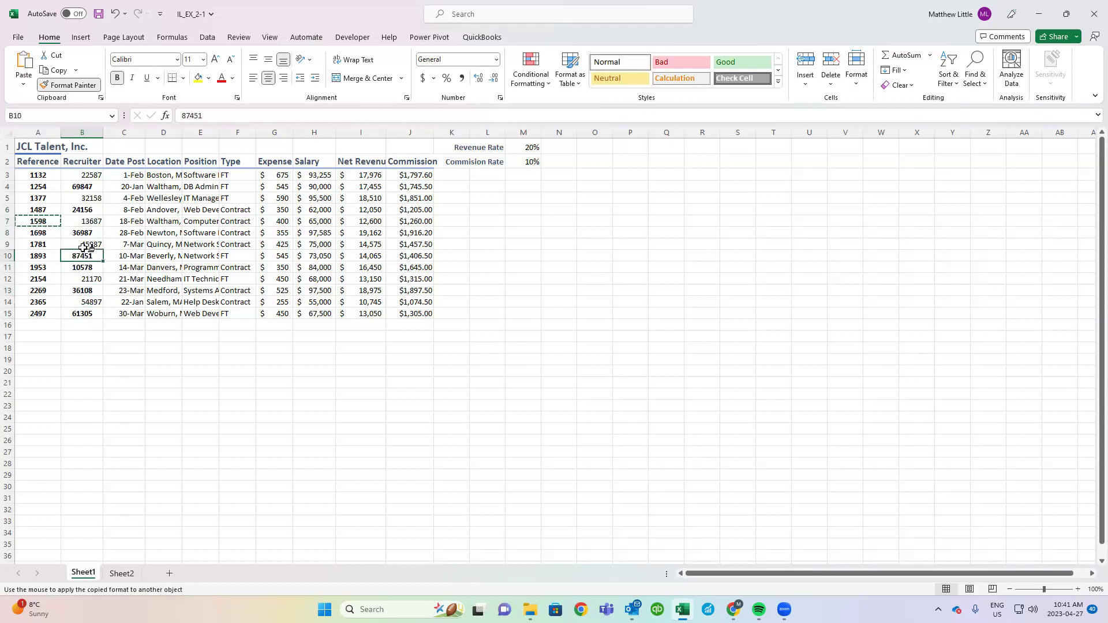
pyautogui.click(87, 244)
pyautogui.moveTo(86, 175); pyautogui.dragTo(87, 312)
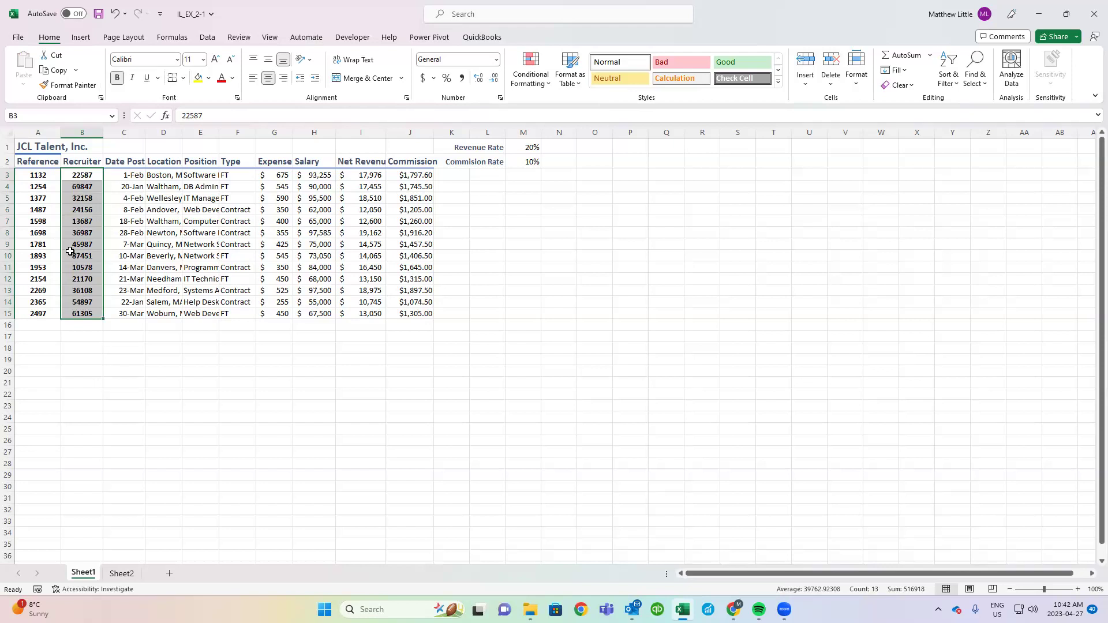
# - Merge and center the JCL Talent, Inc. title across A1:J1
pyautogui.moveTo(39, 149); pyautogui.dragTo(395, 145)
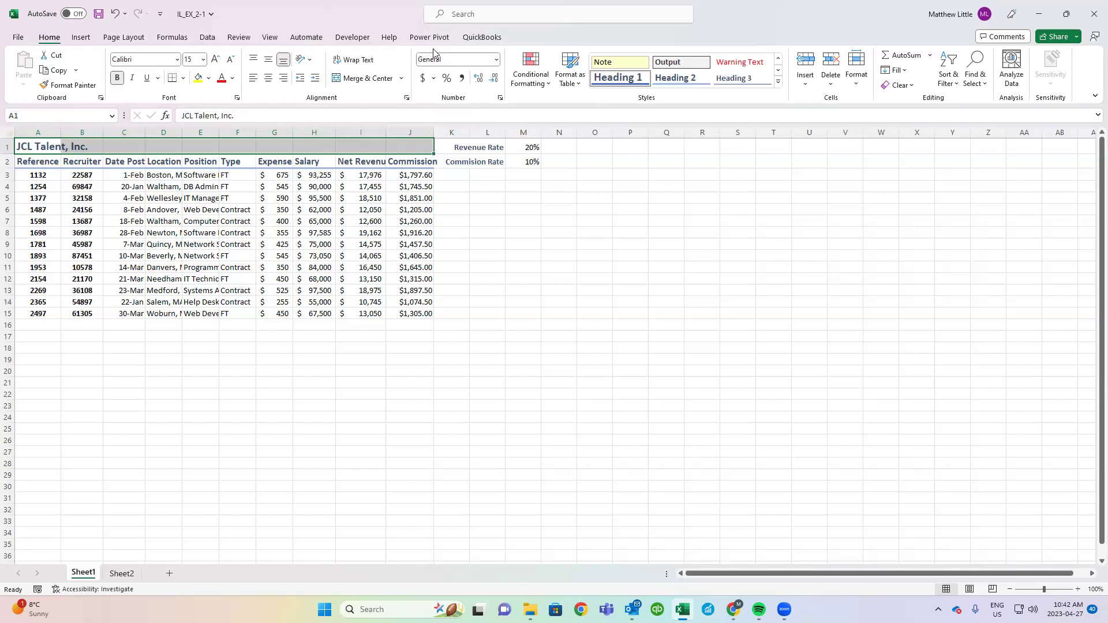
pyautogui.click(353, 82)
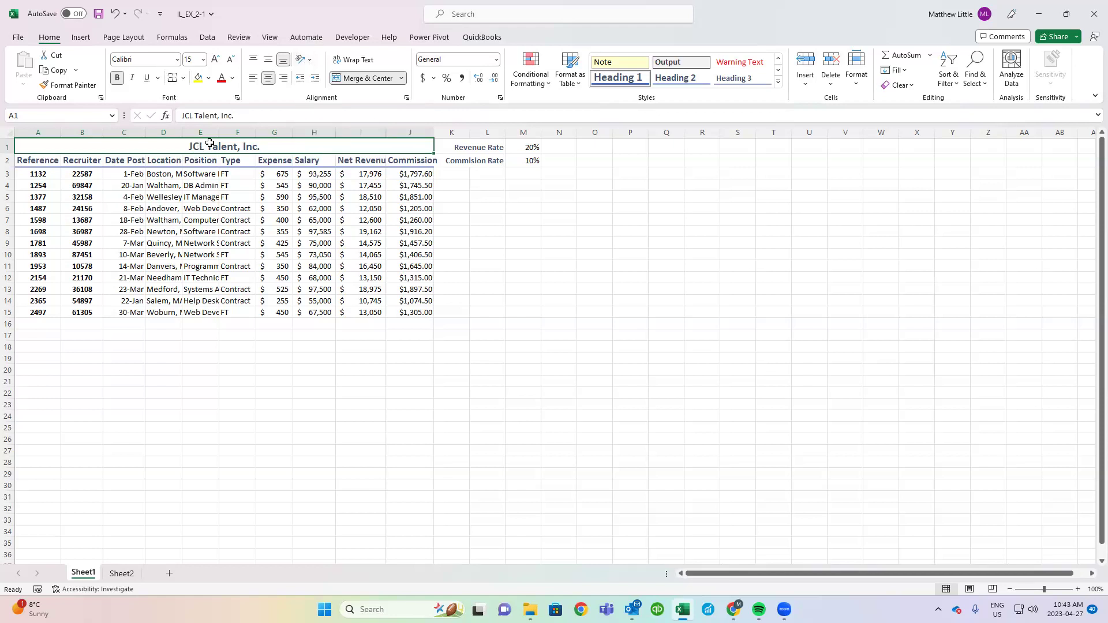
# - Try the Angle Counterclockwise, Rotate Text Up and Rotate Text Down orientations on the merged title in row 1
pyautogui.click(310, 62)
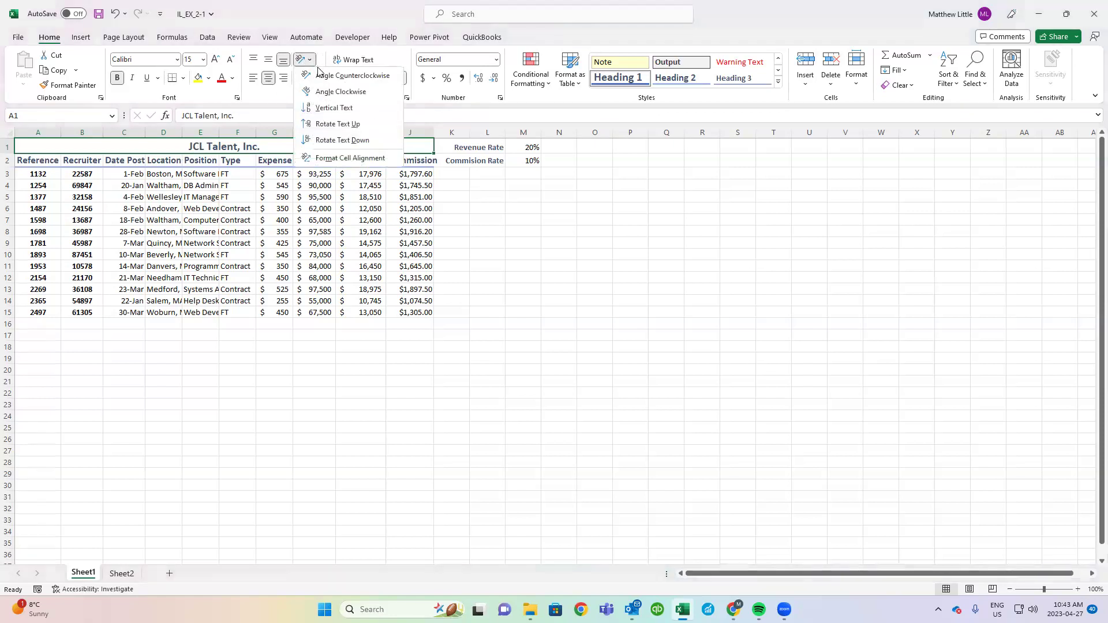
pyautogui.click(322, 77)
pyautogui.moveTo(11, 151); pyautogui.dragTo(10, 204)
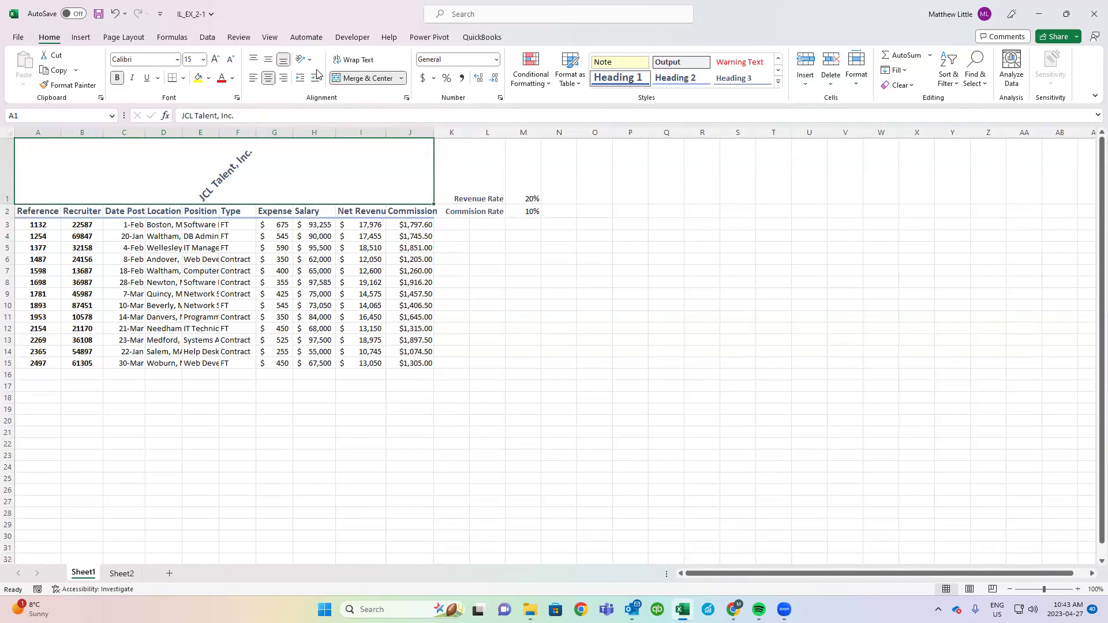
pyautogui.click(304, 60)
pyautogui.click(321, 124)
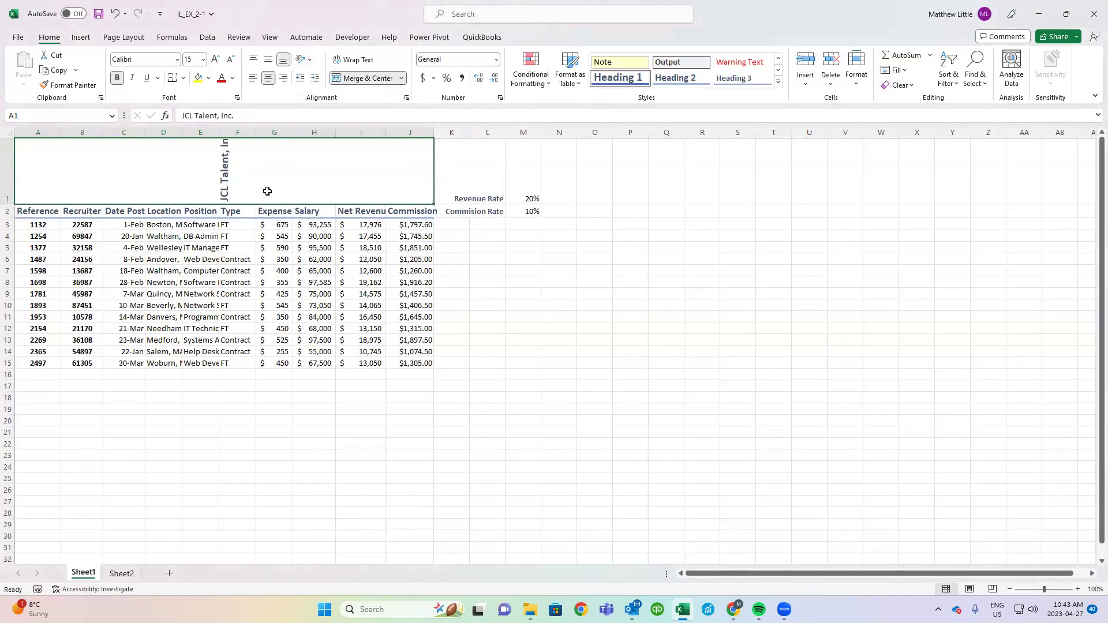
pyautogui.click(305, 60)
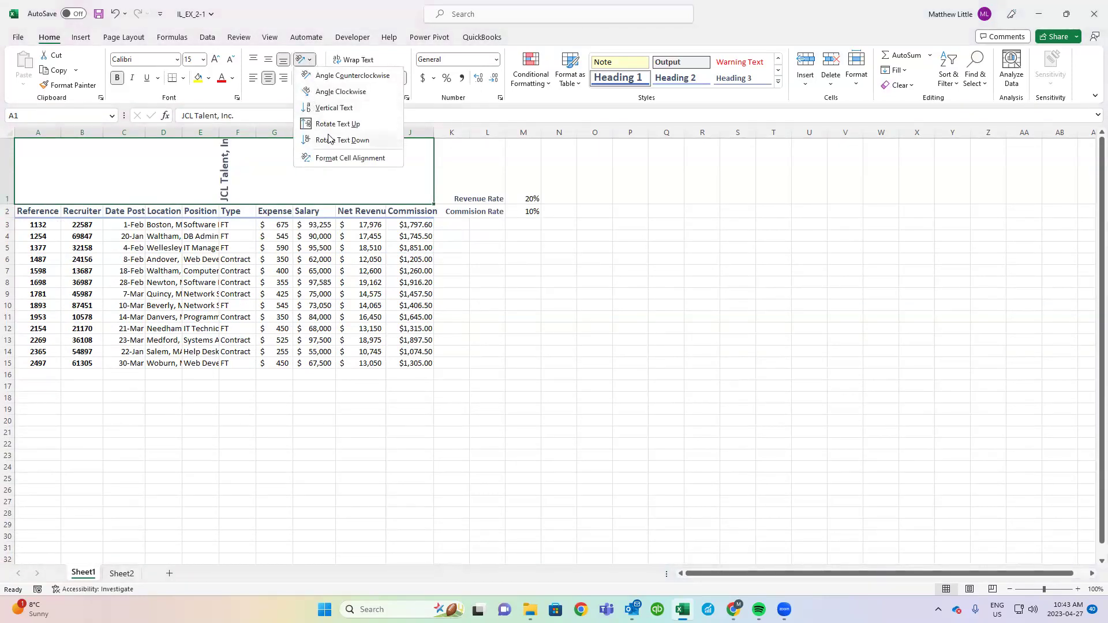
pyautogui.click(329, 138)
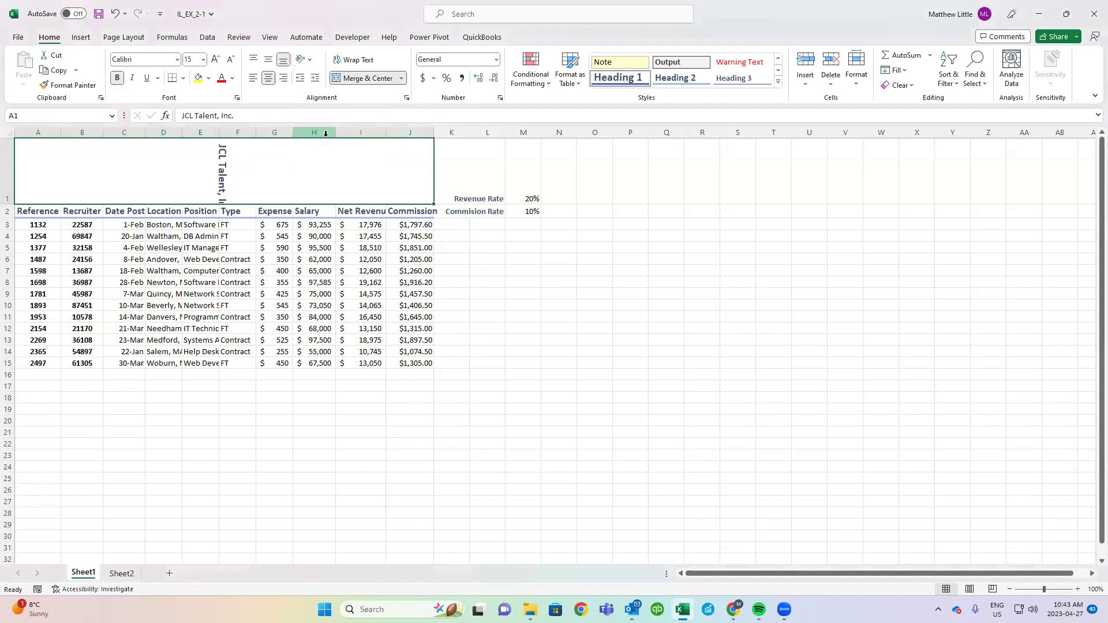
# - Try a custom text orientation of about -50 degrees on the title, and undo all of its orientation changes
pyautogui.click(307, 61)
pyautogui.click(326, 157)
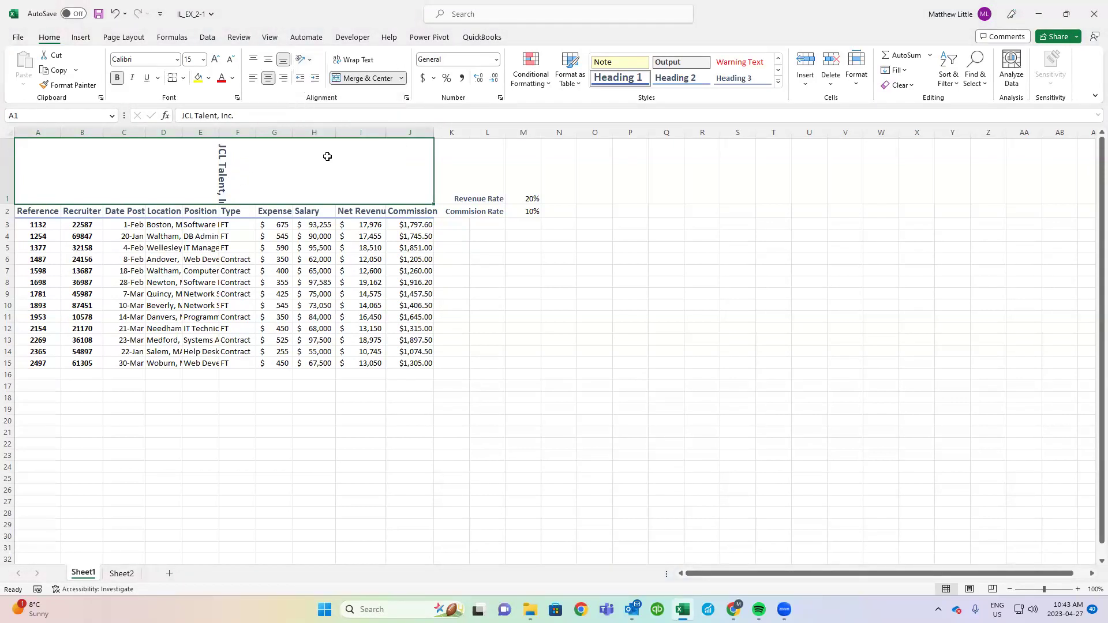
pyautogui.moveTo(634, 278)
pyautogui.mouseDown()
pyautogui.moveTo(662, 258)
pyautogui.moveTo(646, 227)
pyautogui.moveTo(633, 257)
pyautogui.moveTo(654, 238)
pyautogui.moveTo(649, 272)
pyautogui.mouseUp()
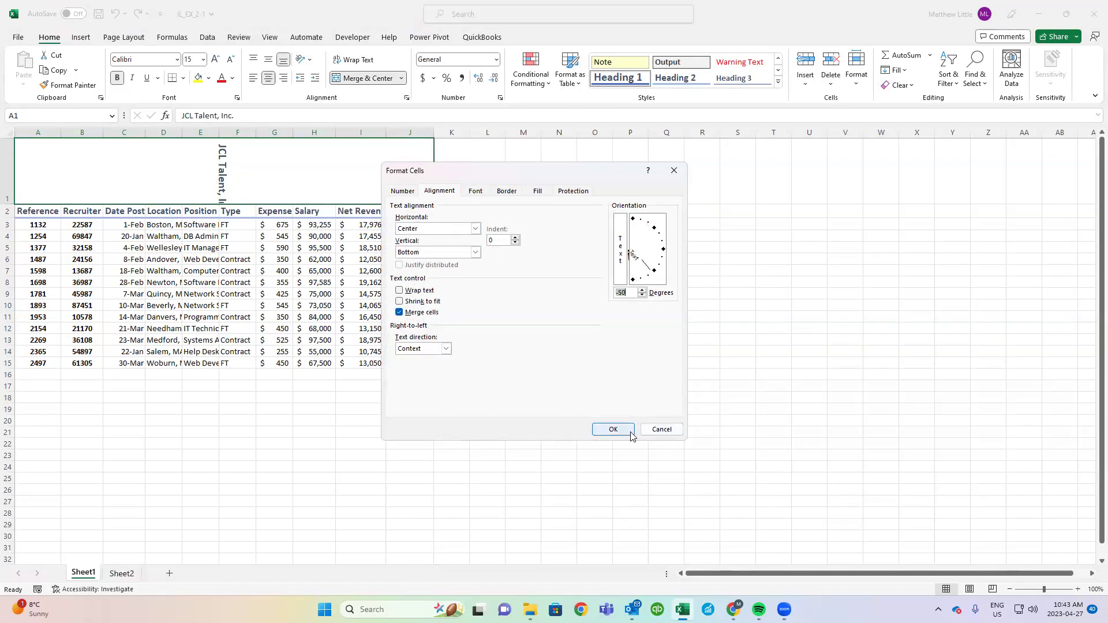
pyautogui.click(613, 429)
pyautogui.click(115, 16)
pyautogui.click(116, 16)
pyautogui.click(115, 16)
pyautogui.click(116, 16)
pyautogui.click(115, 16)
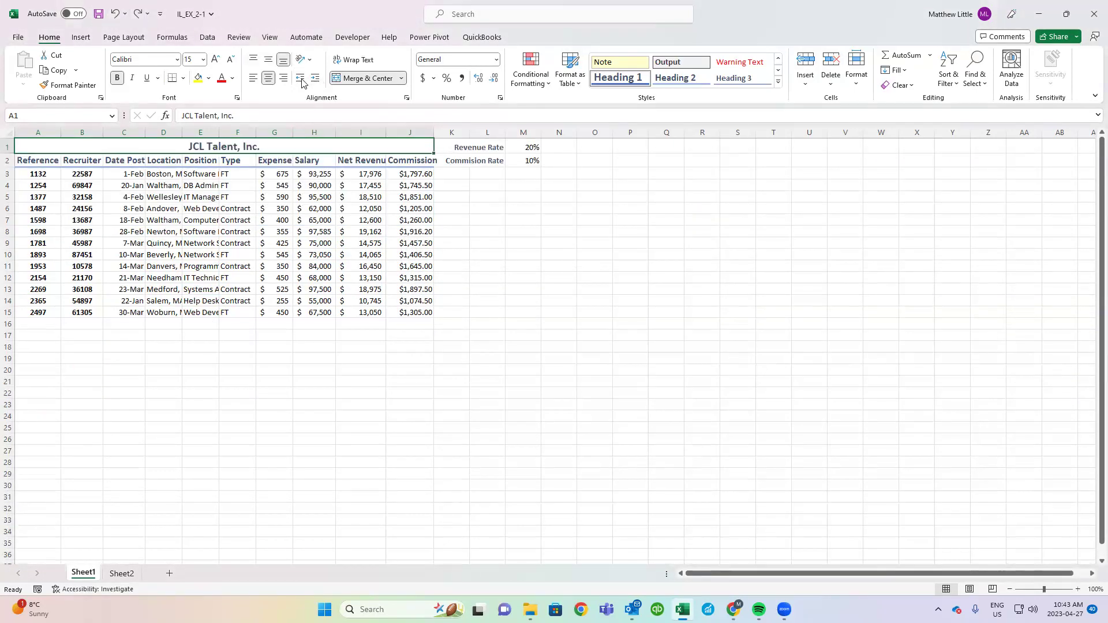
# - Enter the sample words one, two and three in C19:C21 below the data
pyautogui.click(129, 355)
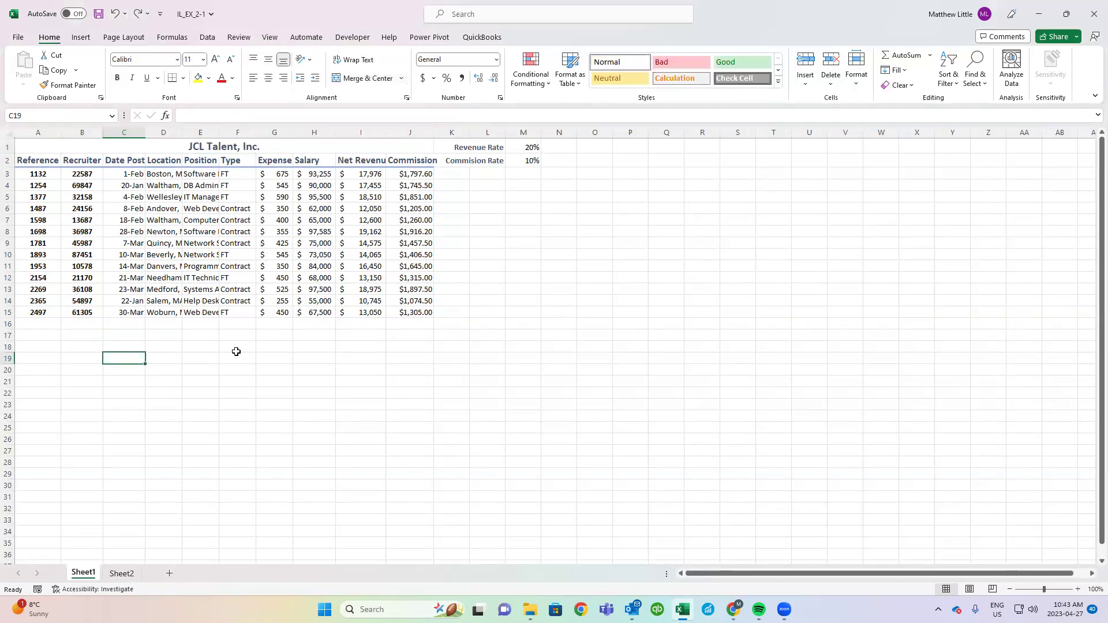
pyautogui.write('one')
pyautogui.press('Return')
pyautogui.write('two')
pyautogui.press('Return')
pyautogui.write('three')
pyautogui.press('Return')
pyautogui.press('Up')
pyautogui.press('Up')
pyautogui.press('Up')
pyautogui.press('Down')
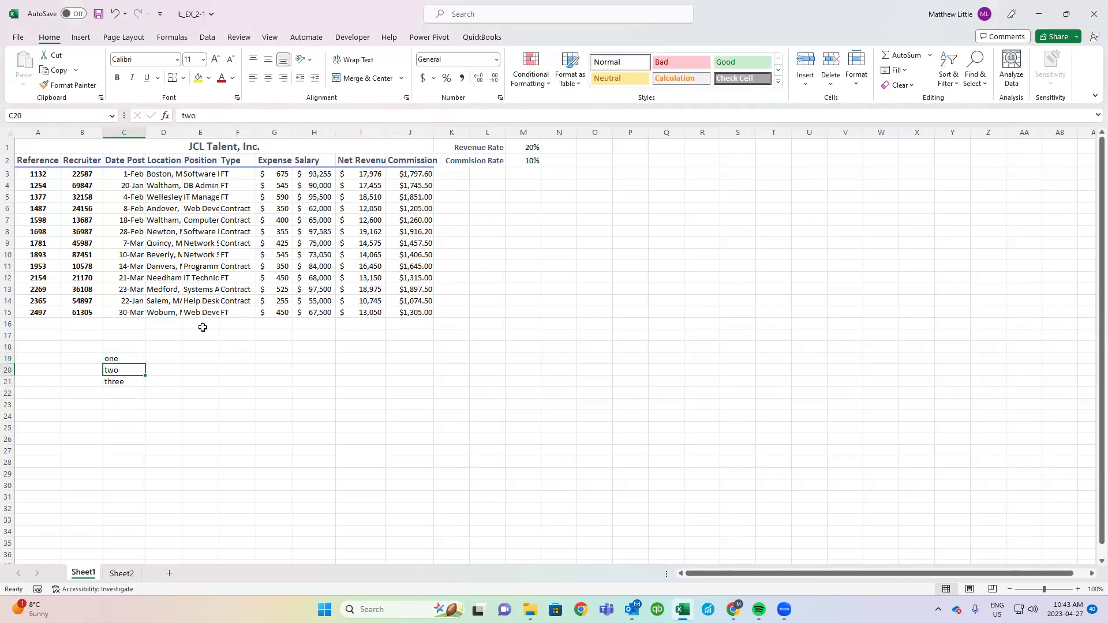
# - Indent the word two in C20 by one level and the word three in C21 by two levels
pyautogui.moveTo(126, 371)
pyautogui.mouseDown()
pyautogui.moveTo(153, 375)
pyautogui.moveTo(128, 371)
pyautogui.mouseUp()
pyautogui.click(314, 77)
pyautogui.click(129, 381)
pyautogui.click(314, 78)
pyautogui.click(314, 78)
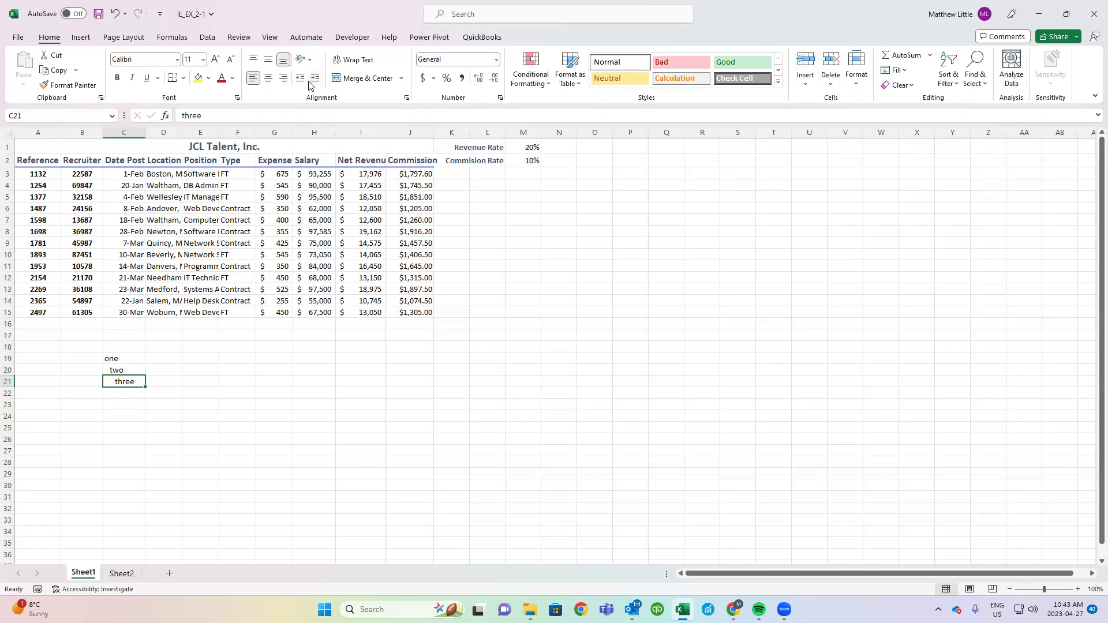
# - Remove the indents from C20 and C21, and delete the sample words in C19:C21
pyautogui.click(301, 81)
pyautogui.click(301, 80)
pyautogui.click(130, 370)
pyautogui.click(301, 81)
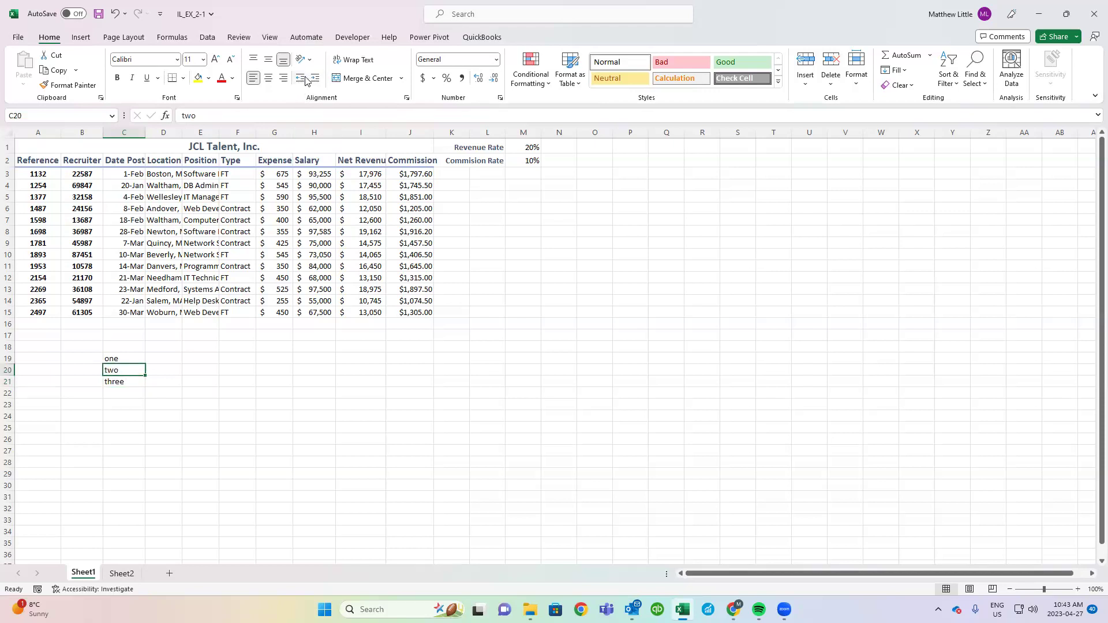
pyautogui.moveTo(136, 357); pyautogui.dragTo(135, 376)
pyautogui.press('Delete')
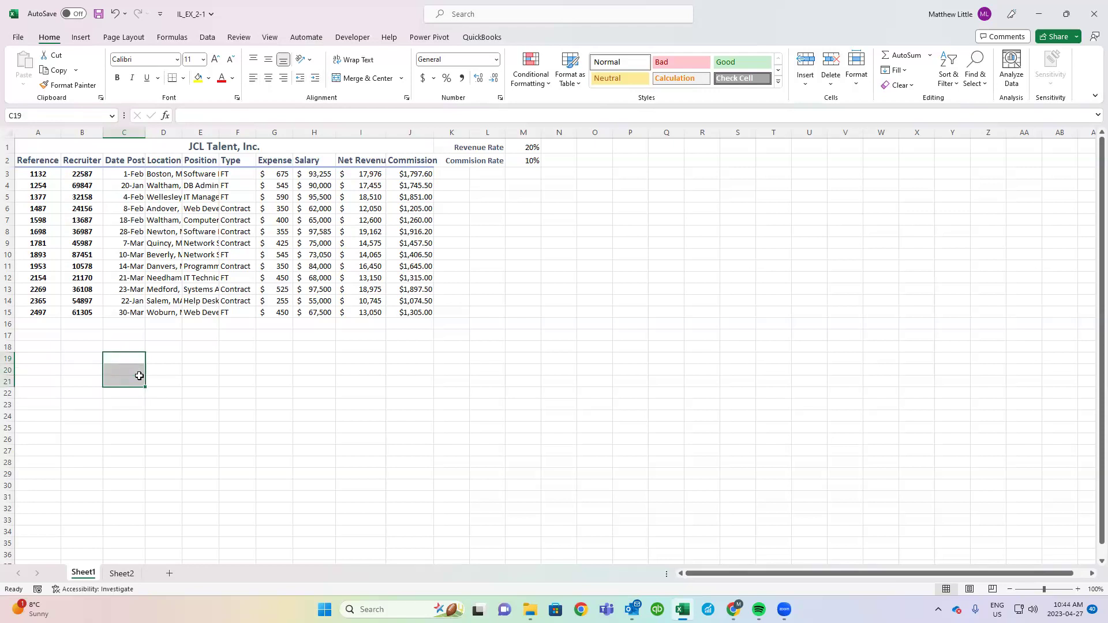
pyautogui.click(183, 347)
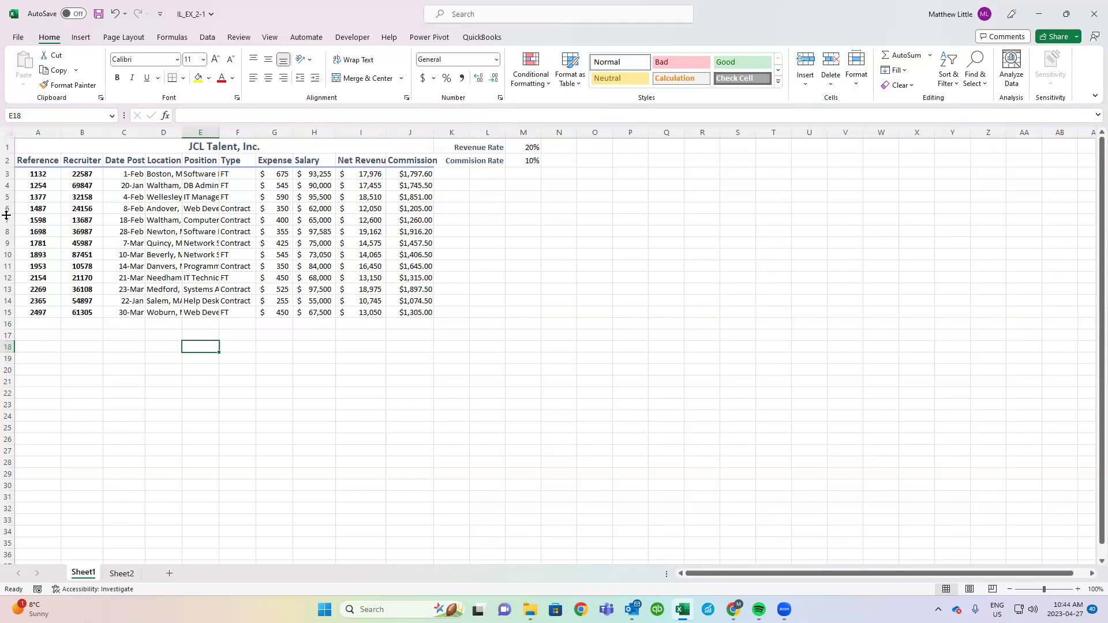
# - Try AutoFitting the width of the Date Posted column, and undo the resizing
pyautogui.doubleClick(144, 135)
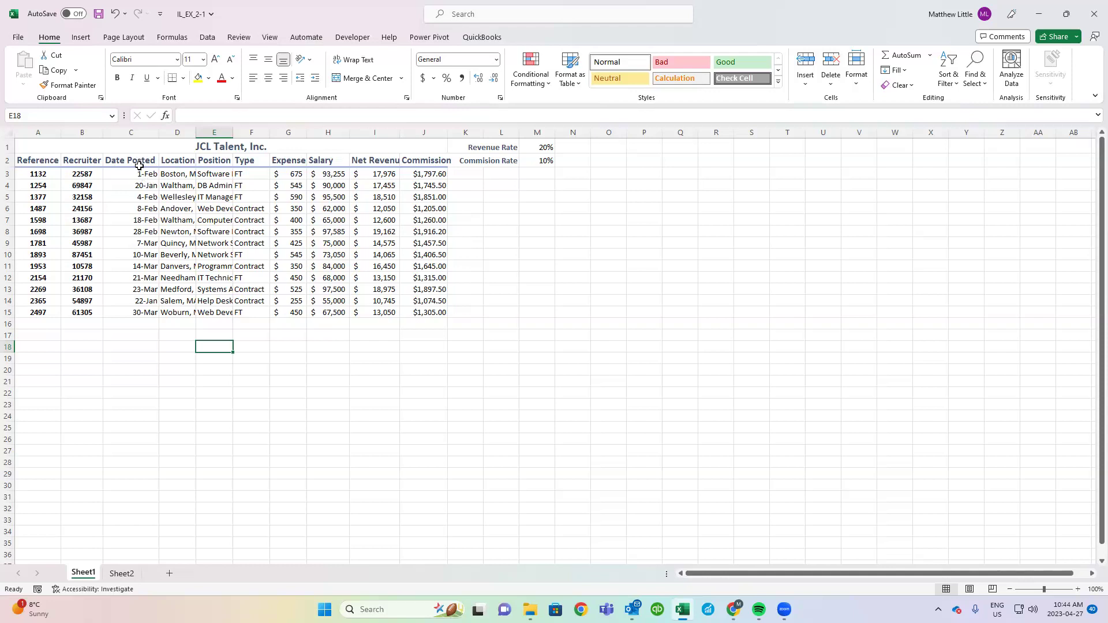
pyautogui.moveTo(138, 164); pyautogui.dragTo(136, 312)
pyautogui.click(138, 289)
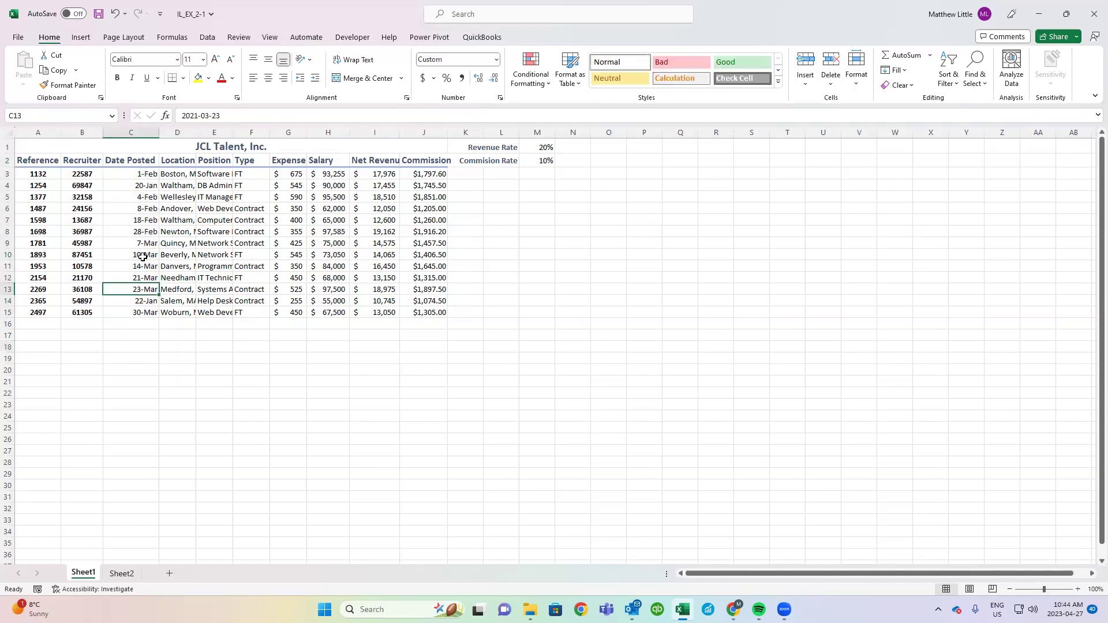
pyautogui.hotkey('ctrl', 'z')
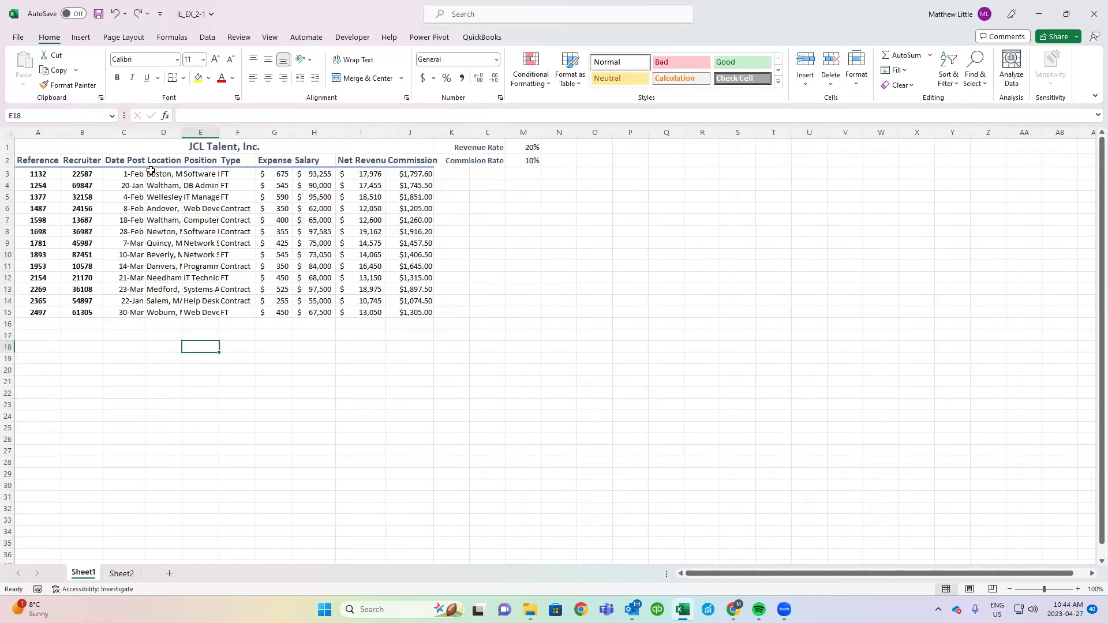
# - AutoFit the Date Posted column, narrow it to about 12.71, and check its exact column width without changing it
pyautogui.doubleClick(144, 133)
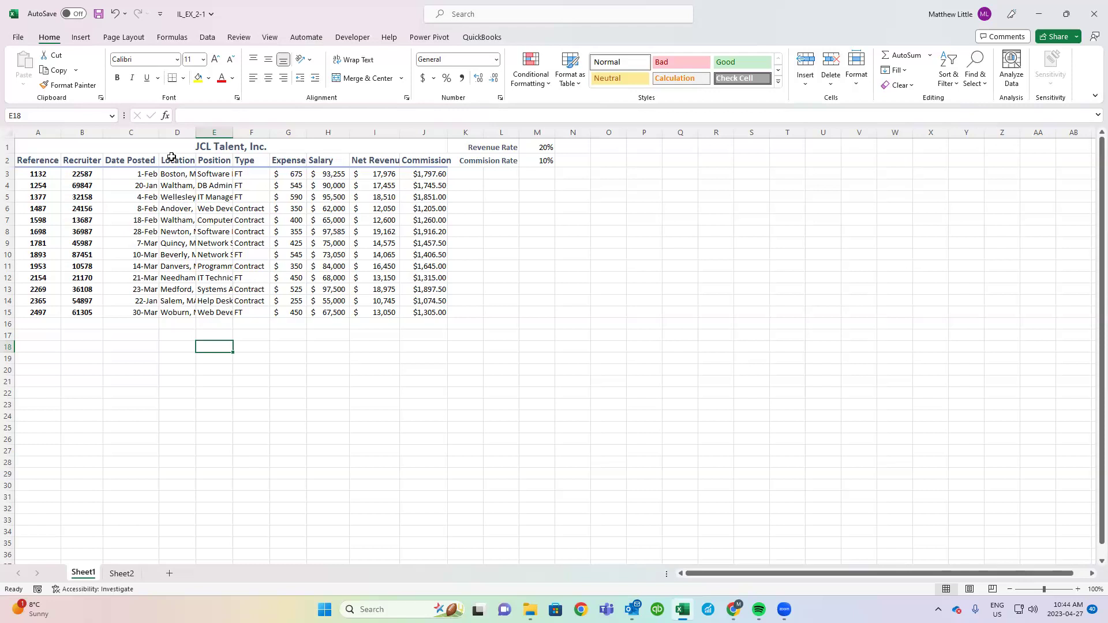
pyautogui.moveTo(158, 134); pyautogui.dragTo(158, 137)
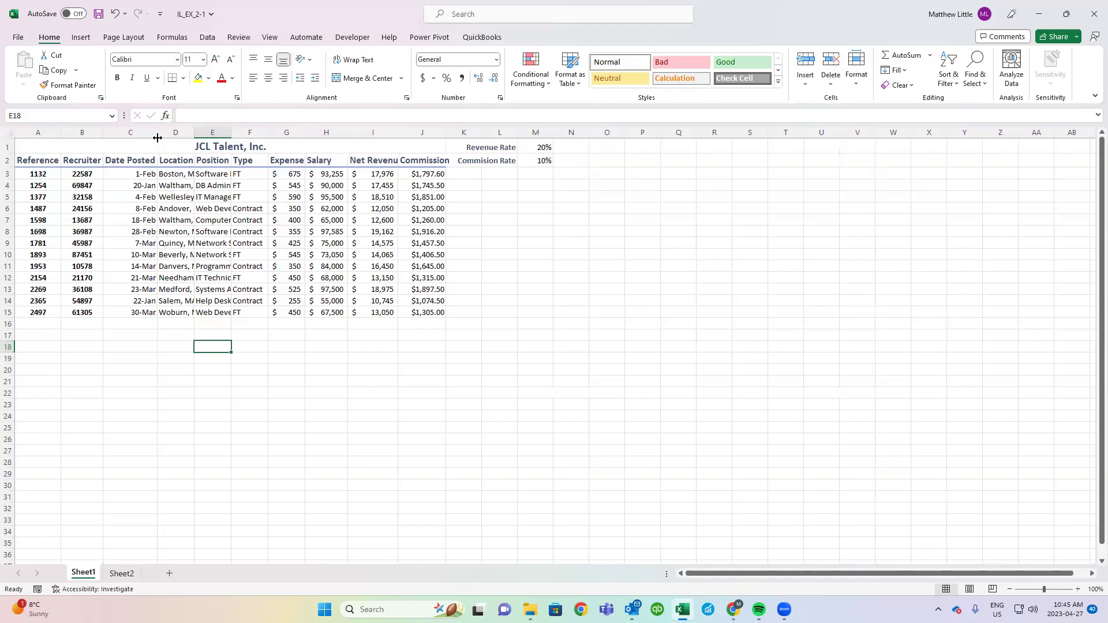
pyautogui.click(137, 132)
pyautogui.rightClick(138, 133)
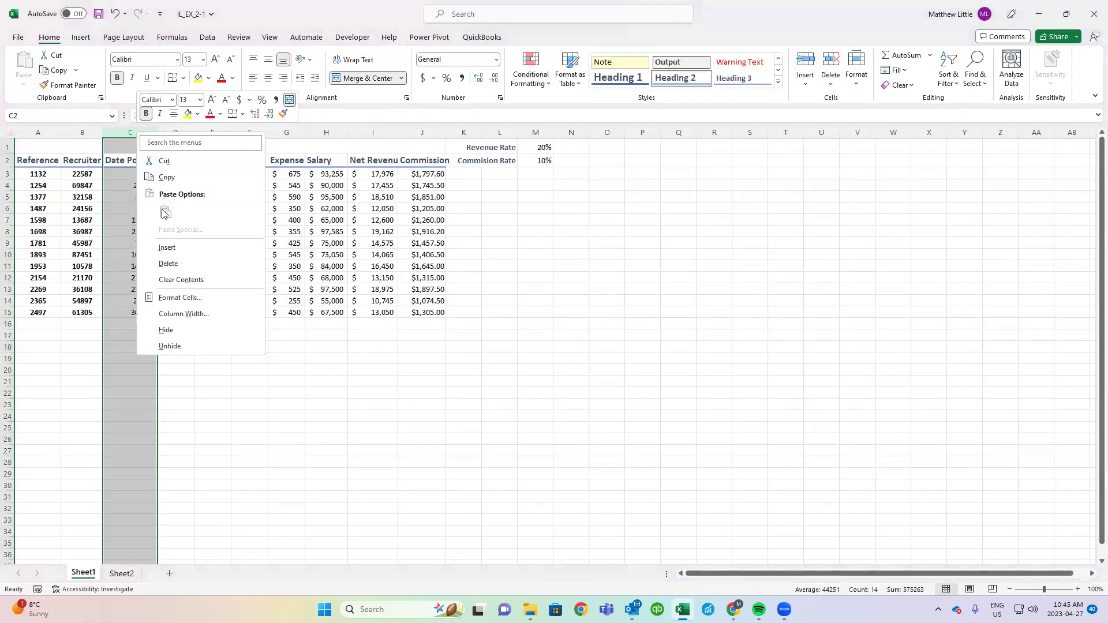
pyautogui.click(184, 314)
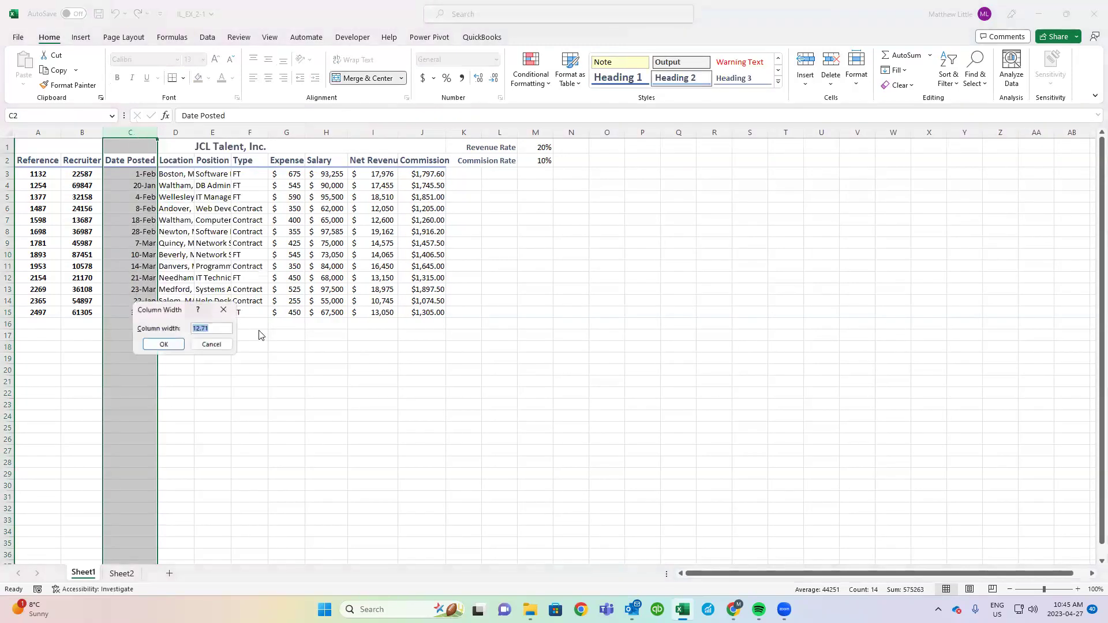
pyautogui.click(206, 345)
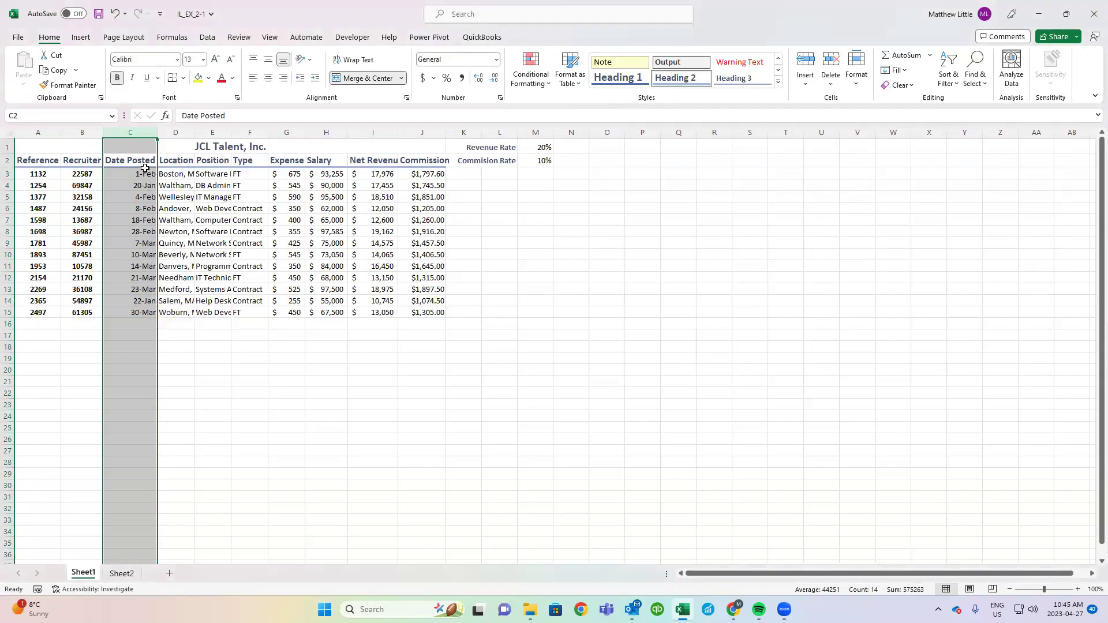
# - AutoFit the Location column, all of columns A through J, and the rate label column L
pyautogui.click(179, 178)
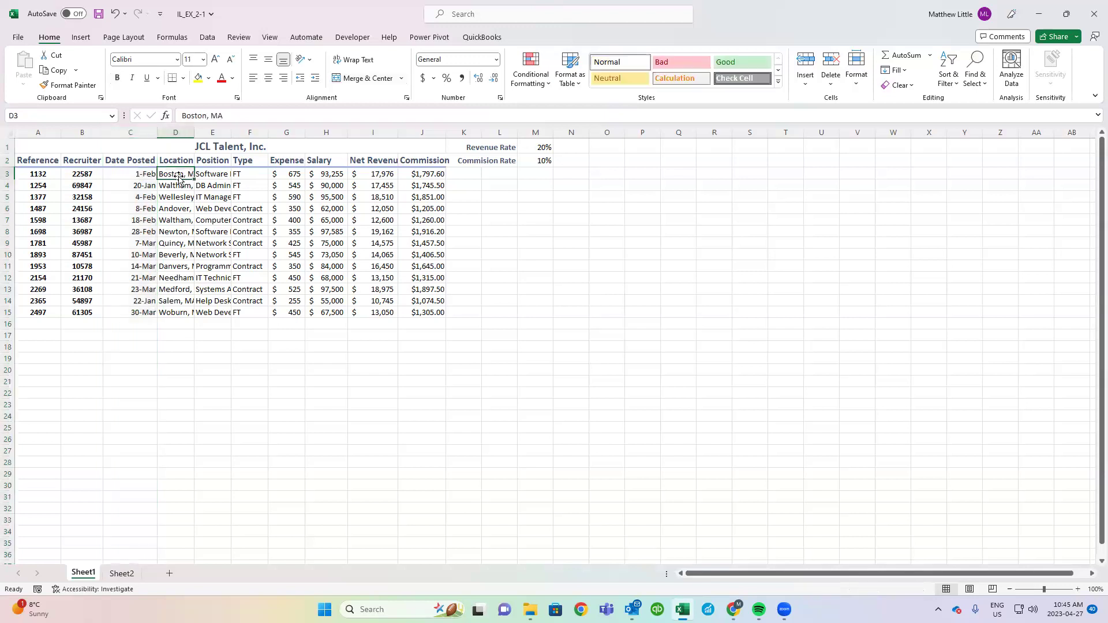
pyautogui.doubleClick(195, 132)
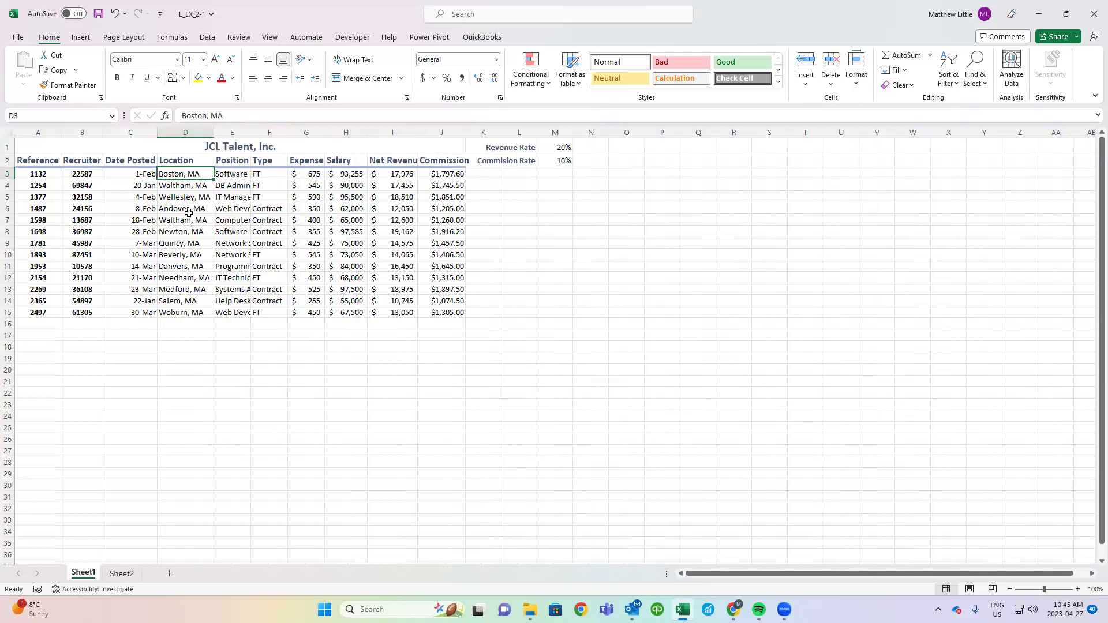
pyautogui.click(164, 206)
pyautogui.moveTo(41, 132); pyautogui.dragTo(424, 132)
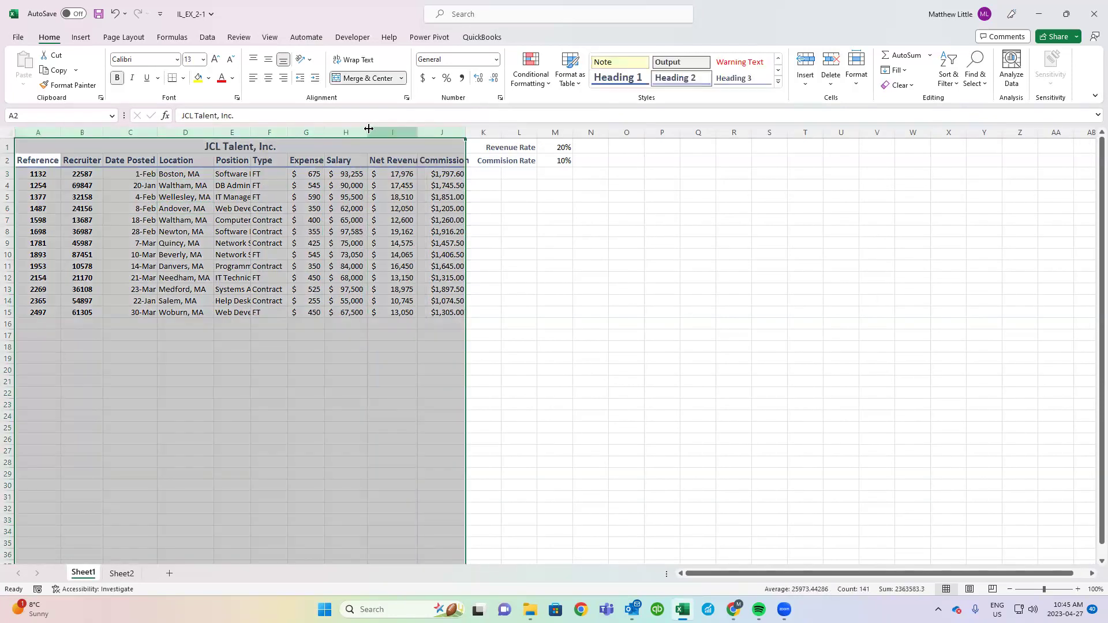
pyautogui.doubleClick(368, 132)
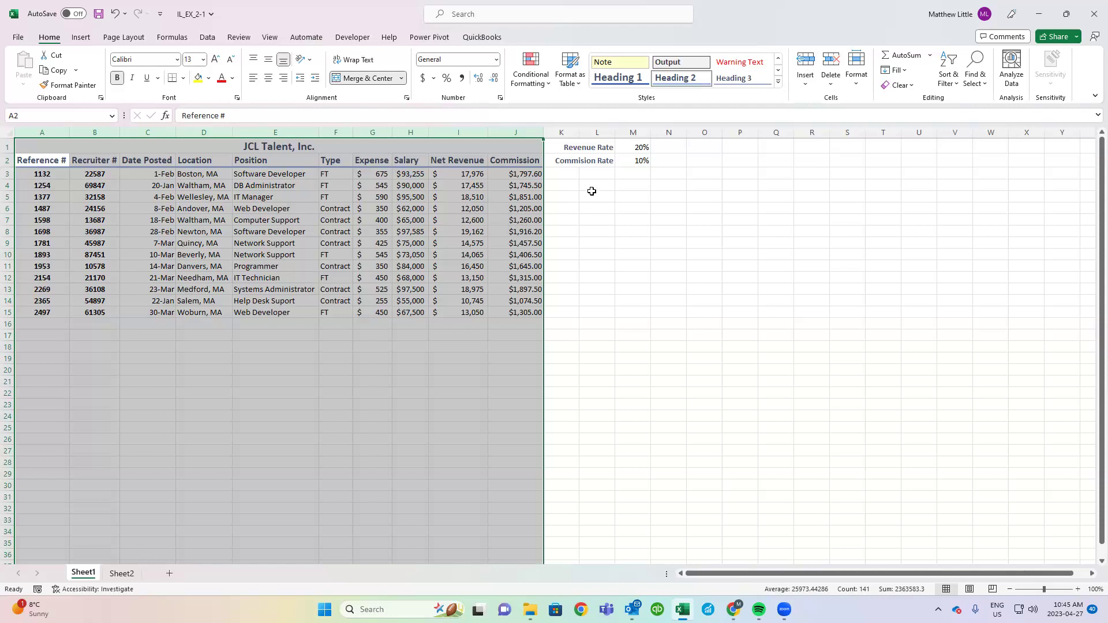
pyautogui.doubleClick(615, 134)
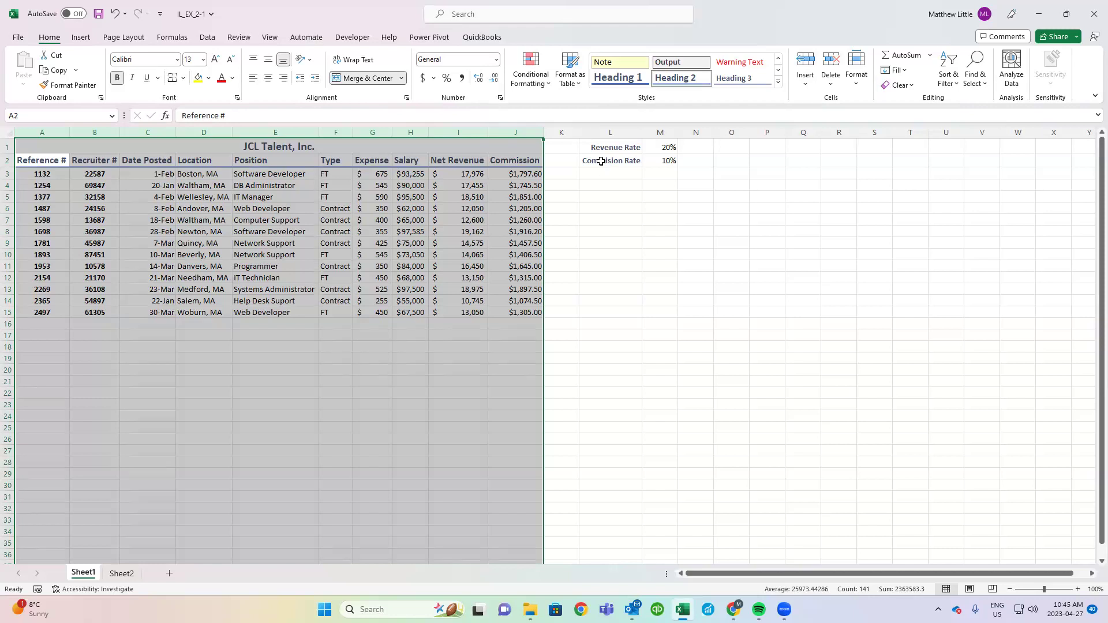
# - Resize the Net Revenue and Commission columns together so both have the same width
pyautogui.click(474, 135)
pyautogui.moveTo(475, 135); pyautogui.dragTo(546, 134)
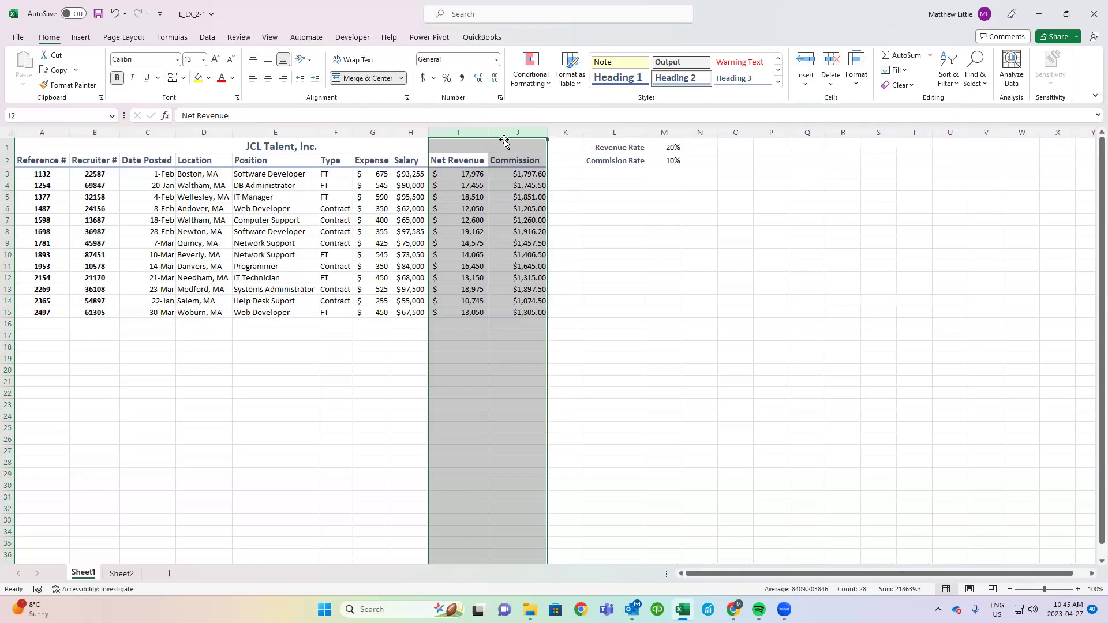
# - Check the shared column width of the Net Revenue and Commission columns without changing it
pyautogui.rightClick(488, 133)
pyautogui.click(537, 316)
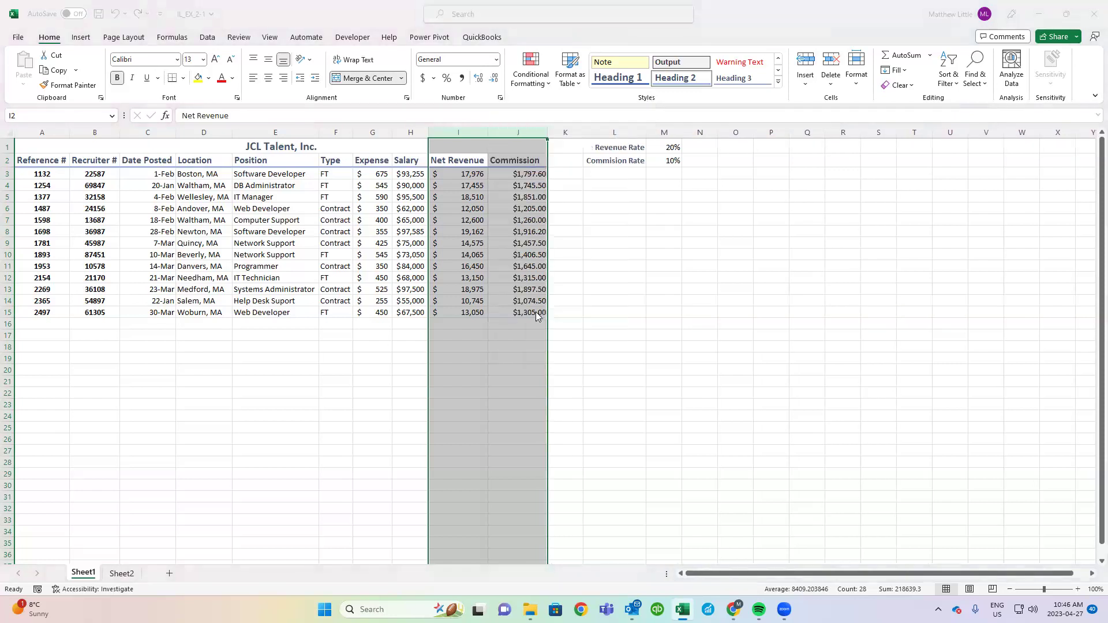
pyautogui.click(513, 339)
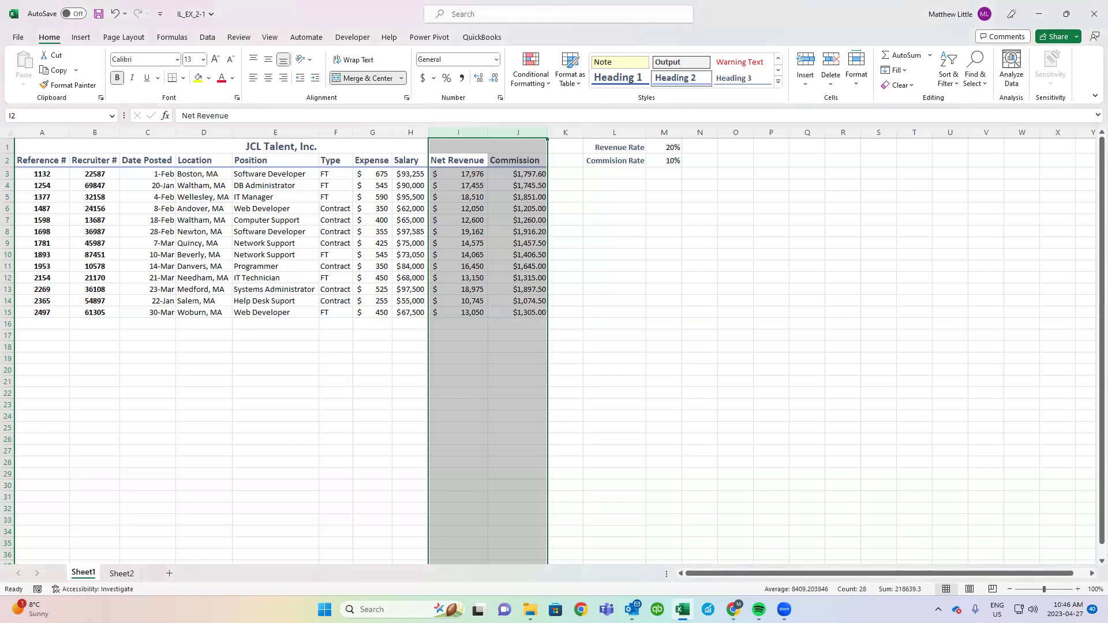
pyautogui.click(507, 294)
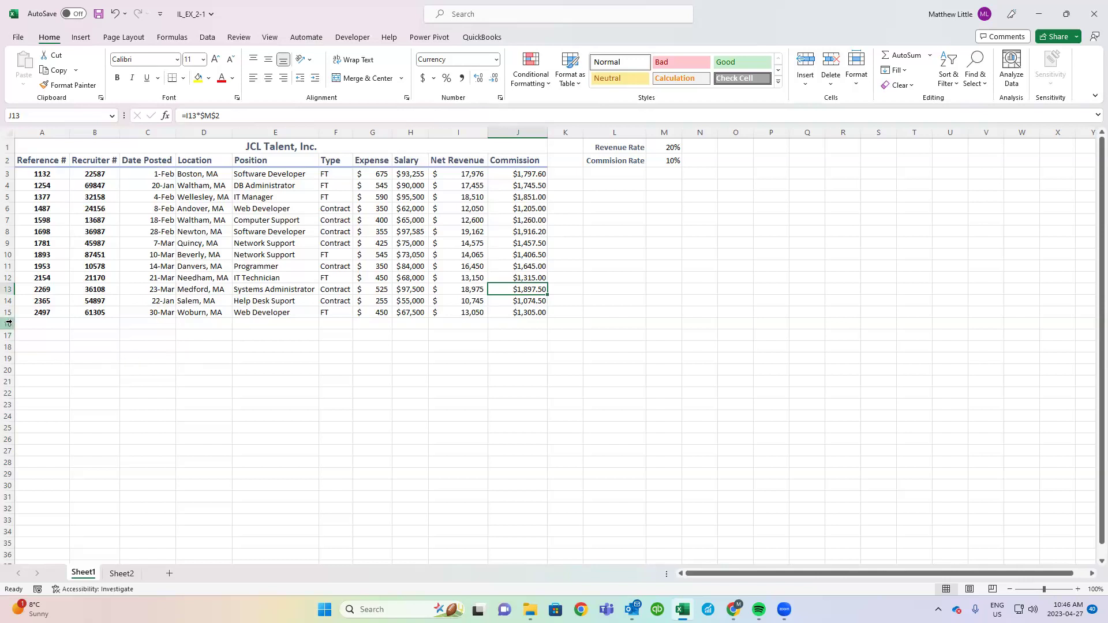
# - Try shrinking the height of row 15, AutoFit the row again, and return to cell A1
pyautogui.moveTo(11, 317); pyautogui.dragTo(11, 312)
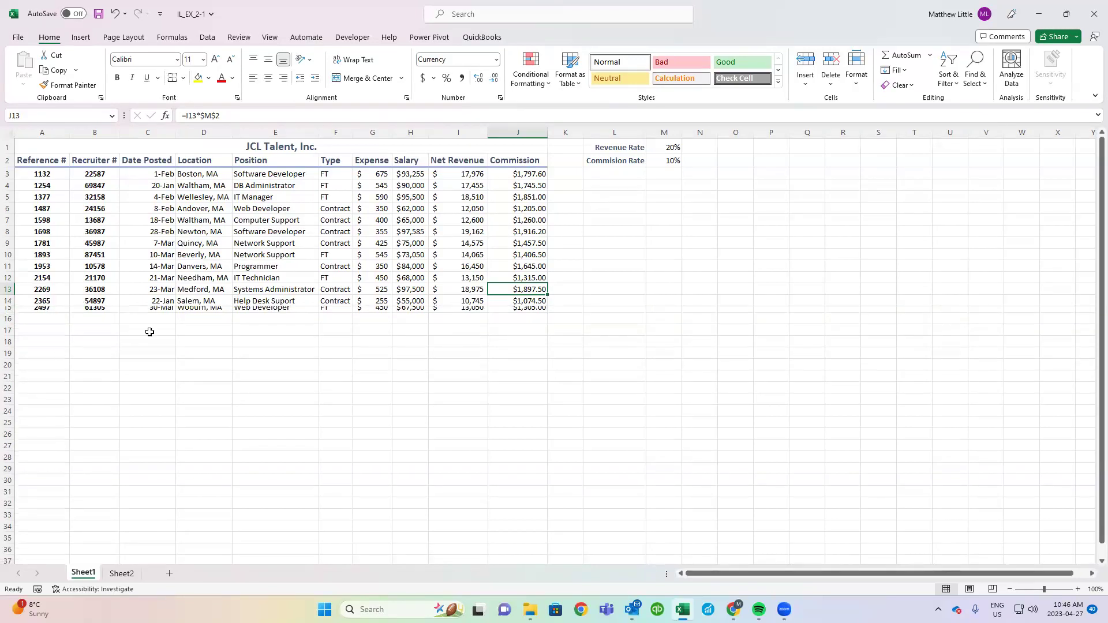
pyautogui.doubleClick(11, 311)
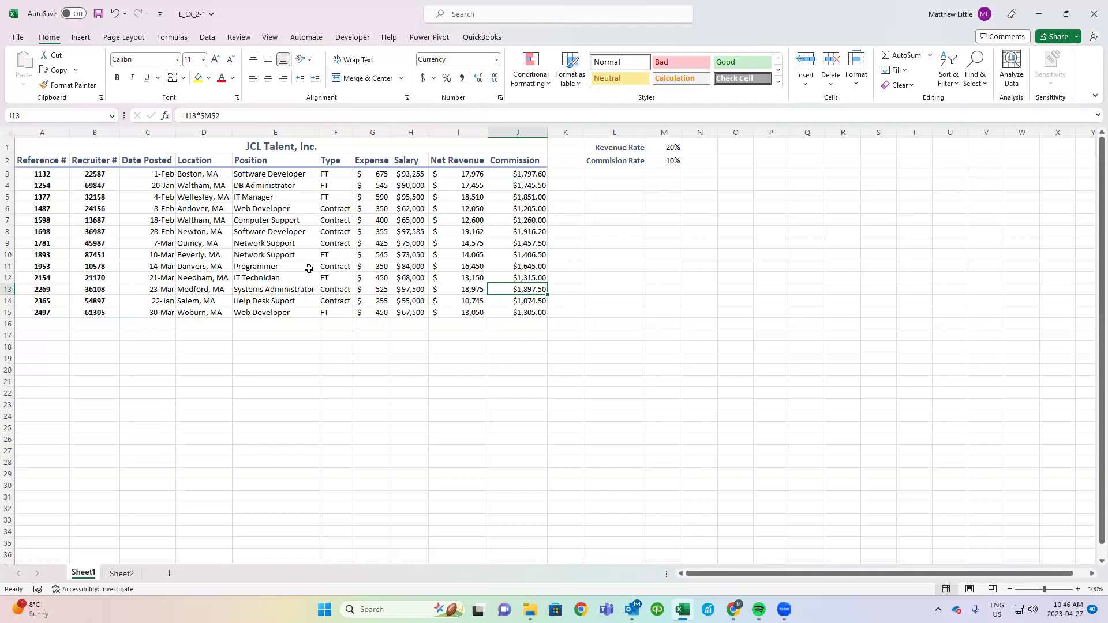
pyautogui.hotkey('ctrl', 'Home')
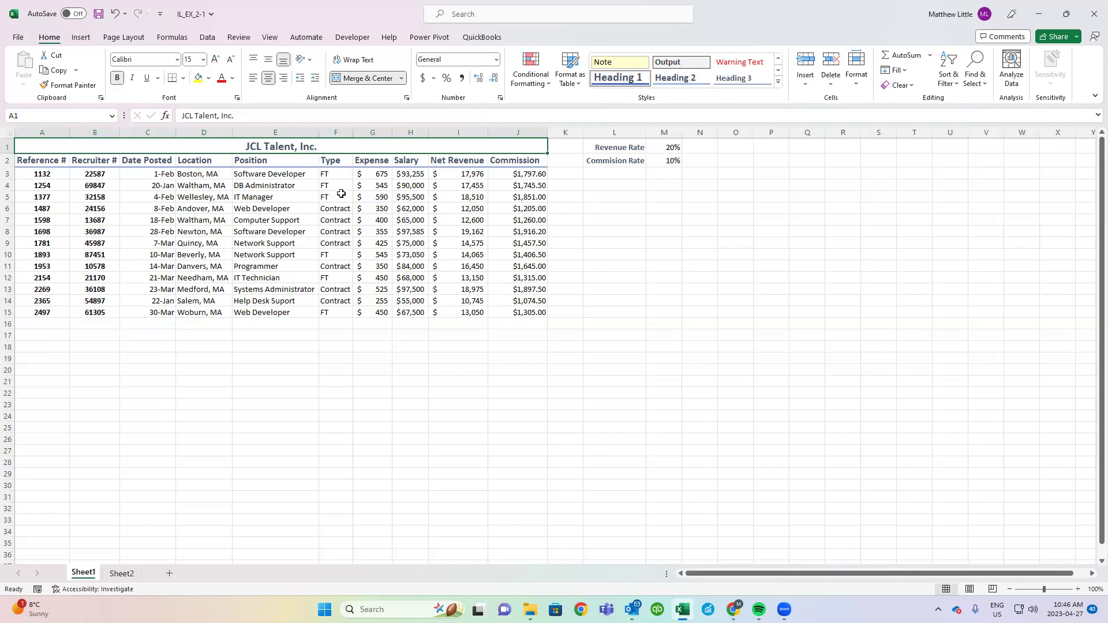
# - Insert an entire blank row above the column headings, keeping the default insert formatting
pyautogui.rightClick(342, 162)
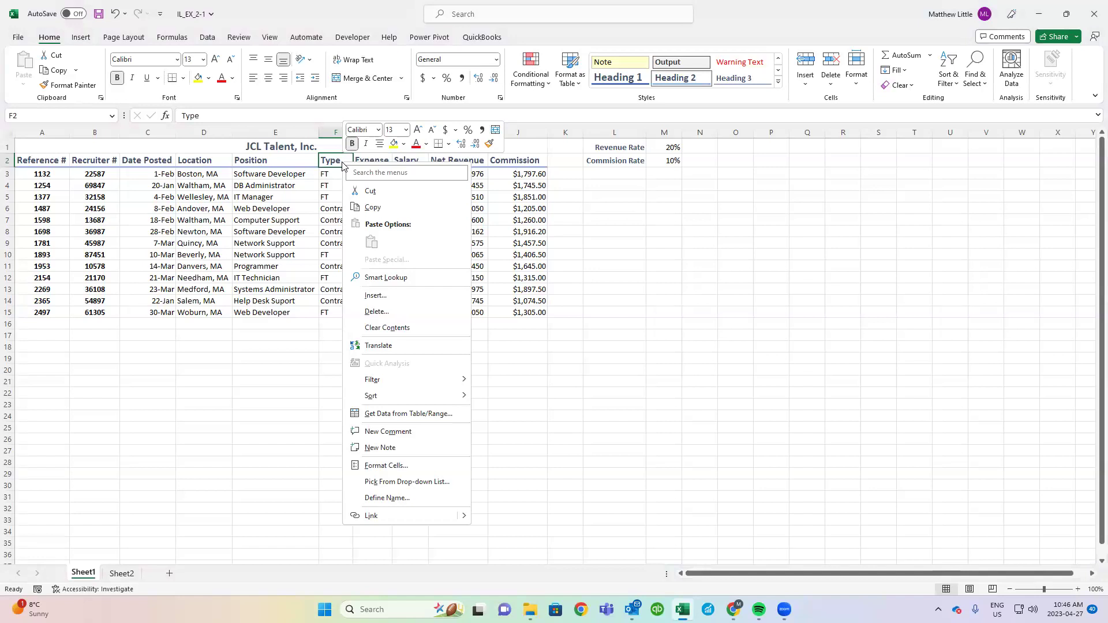
pyautogui.click(408, 302)
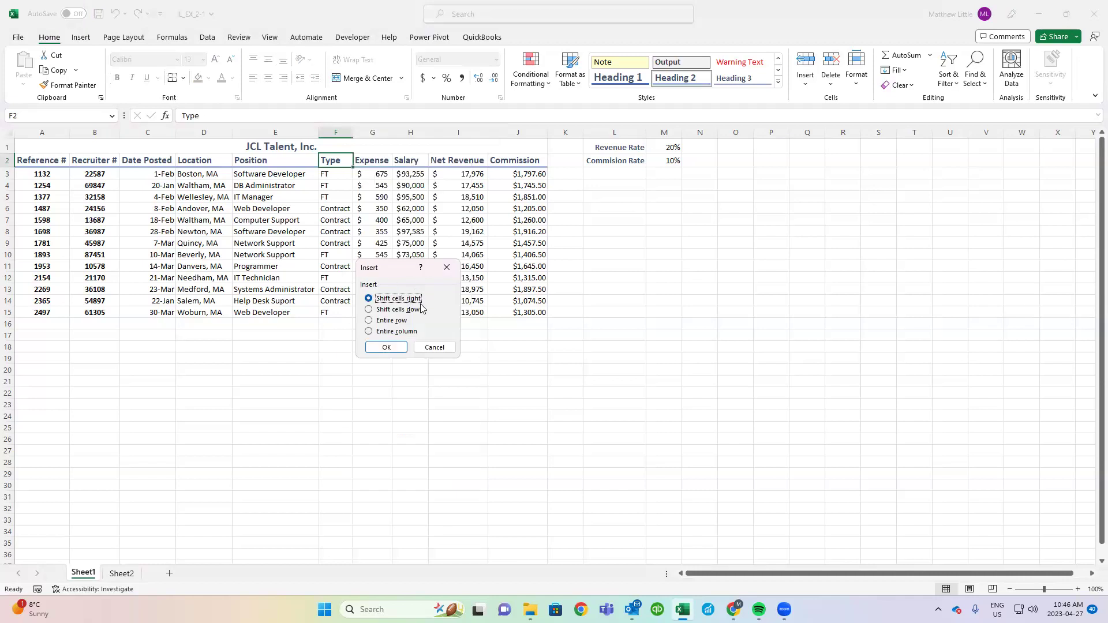
pyautogui.click(392, 321)
pyautogui.click(387, 347)
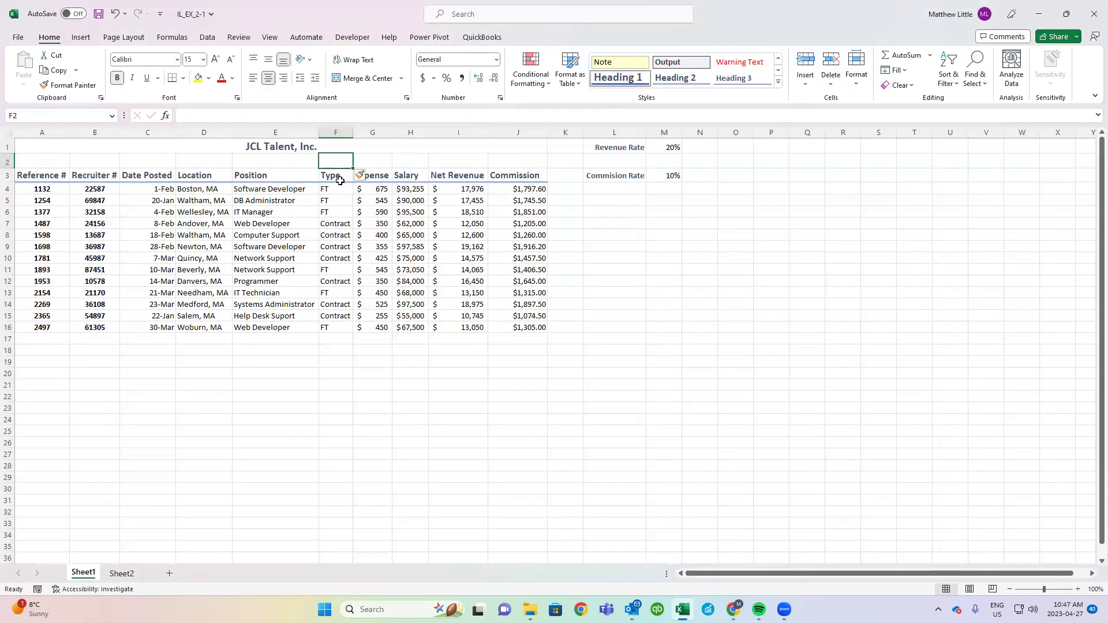
pyautogui.click(368, 177)
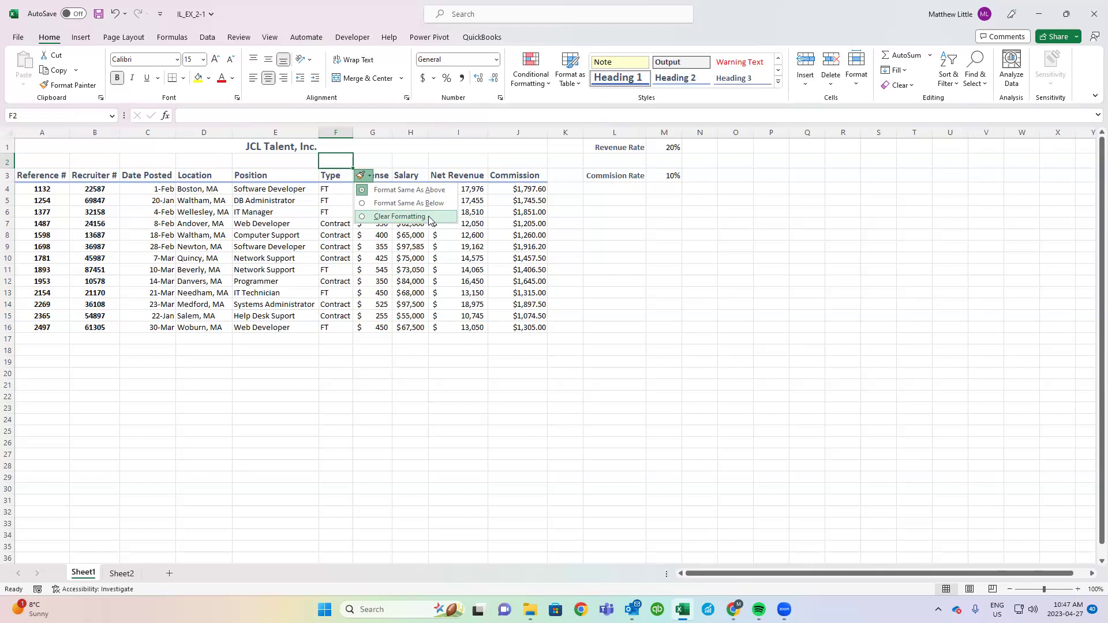
pyautogui.click(604, 386)
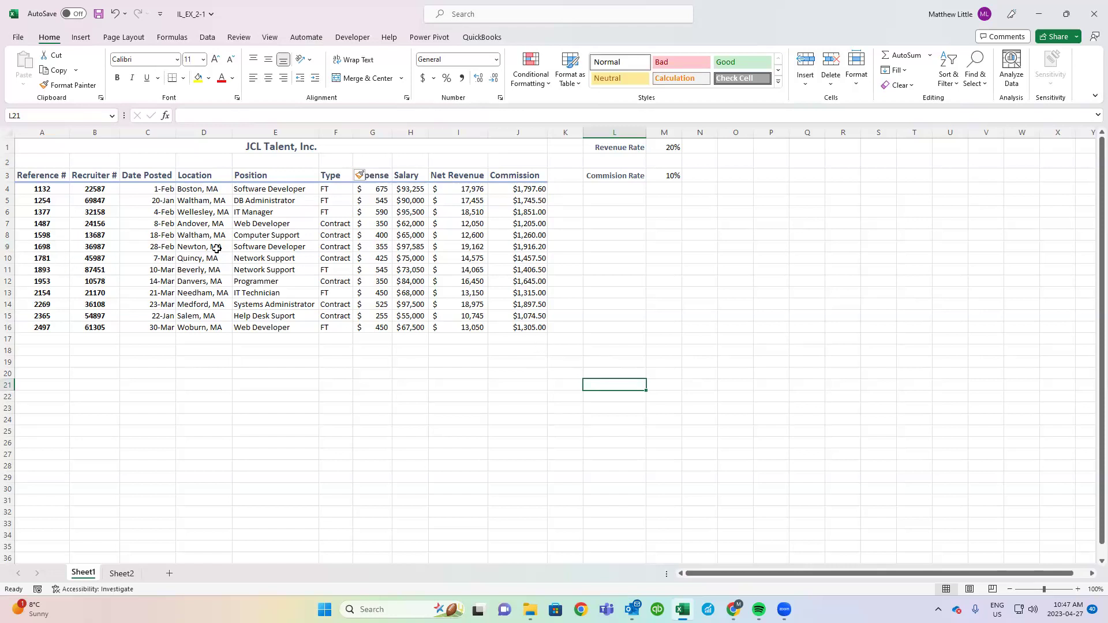
# - Delete row 9 with the Newton, MA posting, and remove a trial blank row inserted in its place
pyautogui.click(265, 249)
pyautogui.click(213, 249)
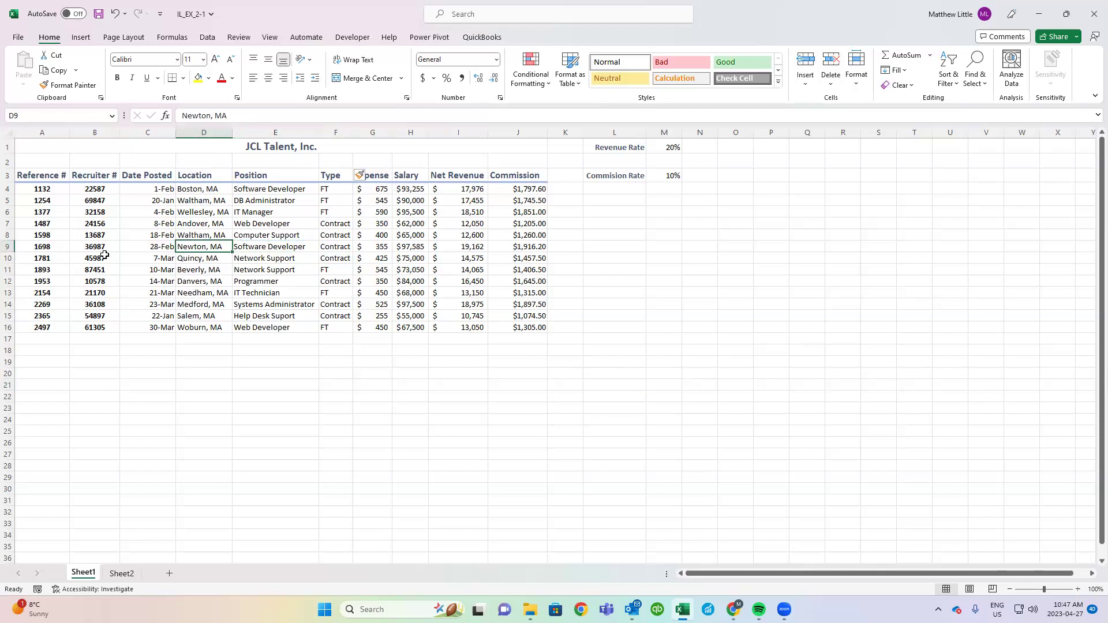
pyautogui.click(60, 246)
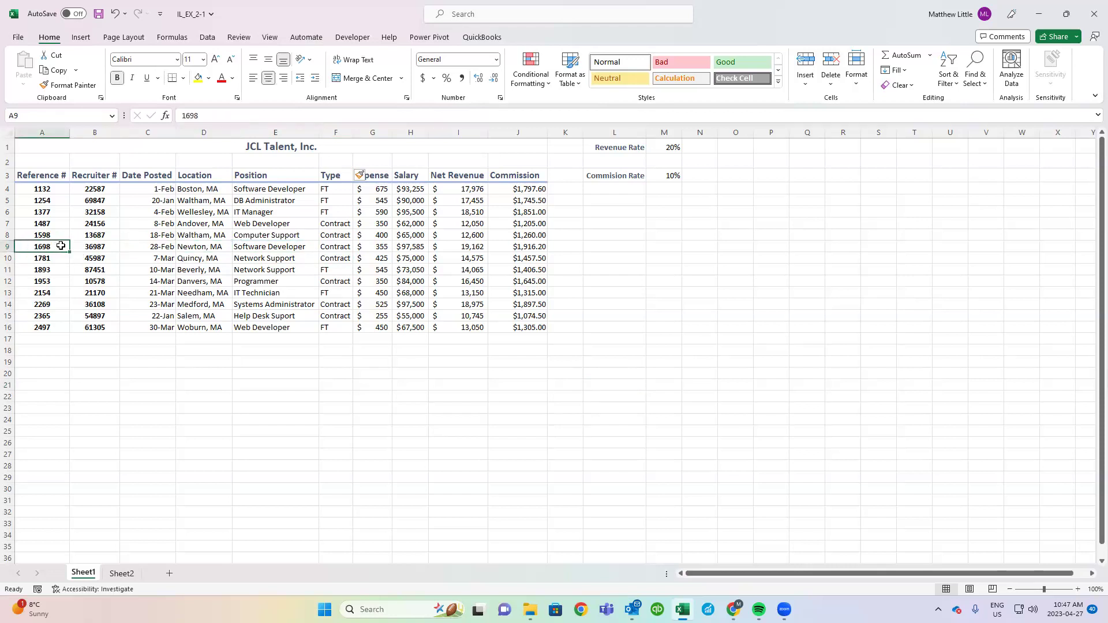
pyautogui.click(8, 246)
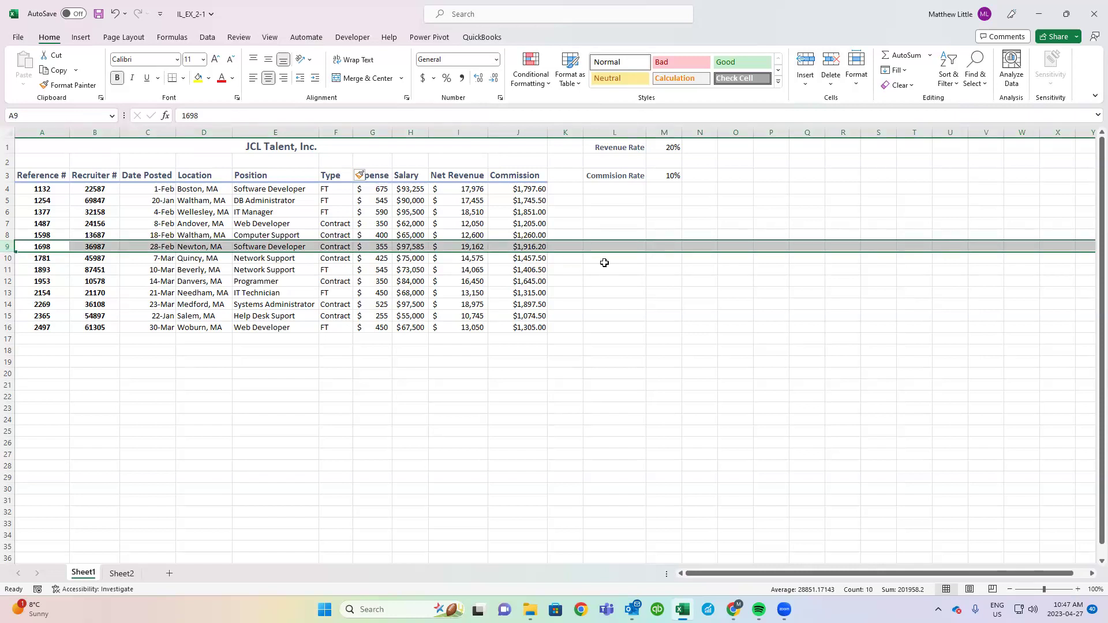
pyautogui.rightClick(115, 253)
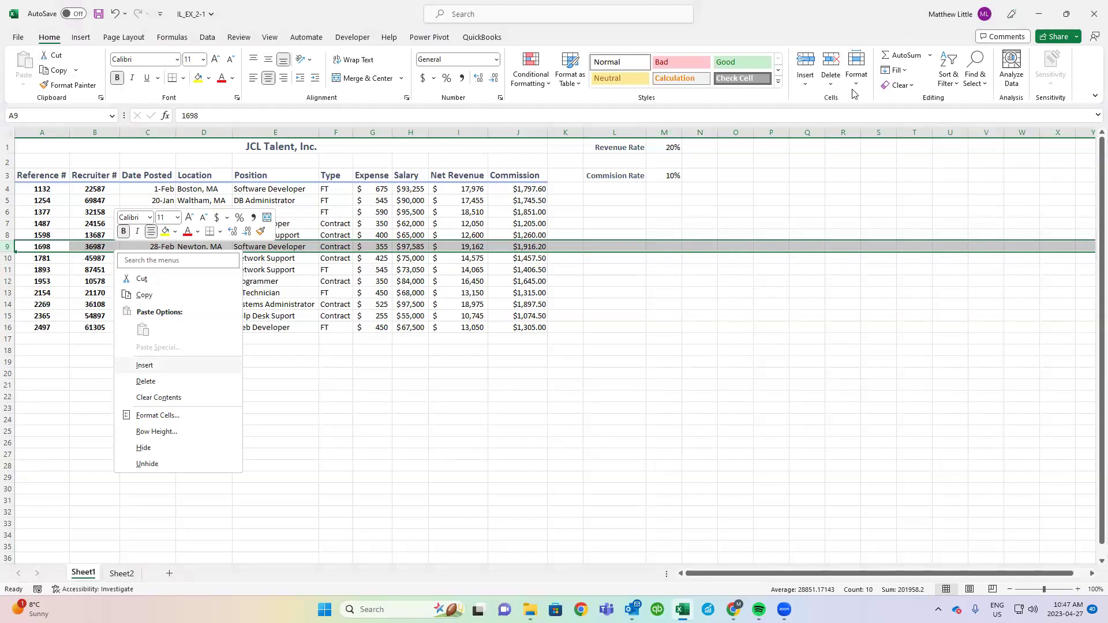
pyautogui.click(832, 67)
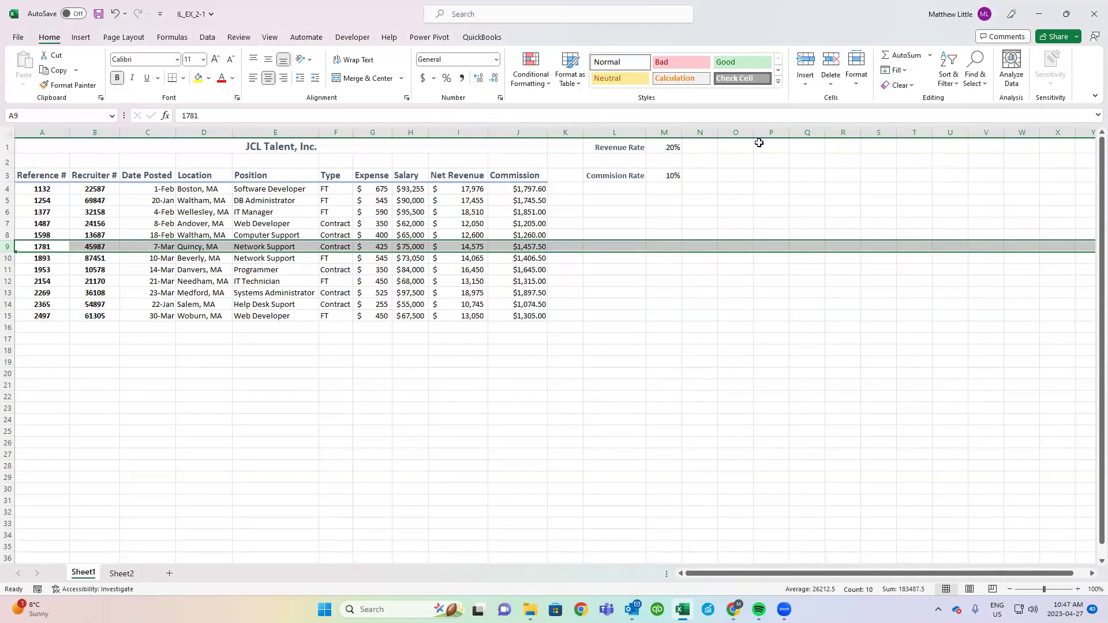
pyautogui.click(807, 64)
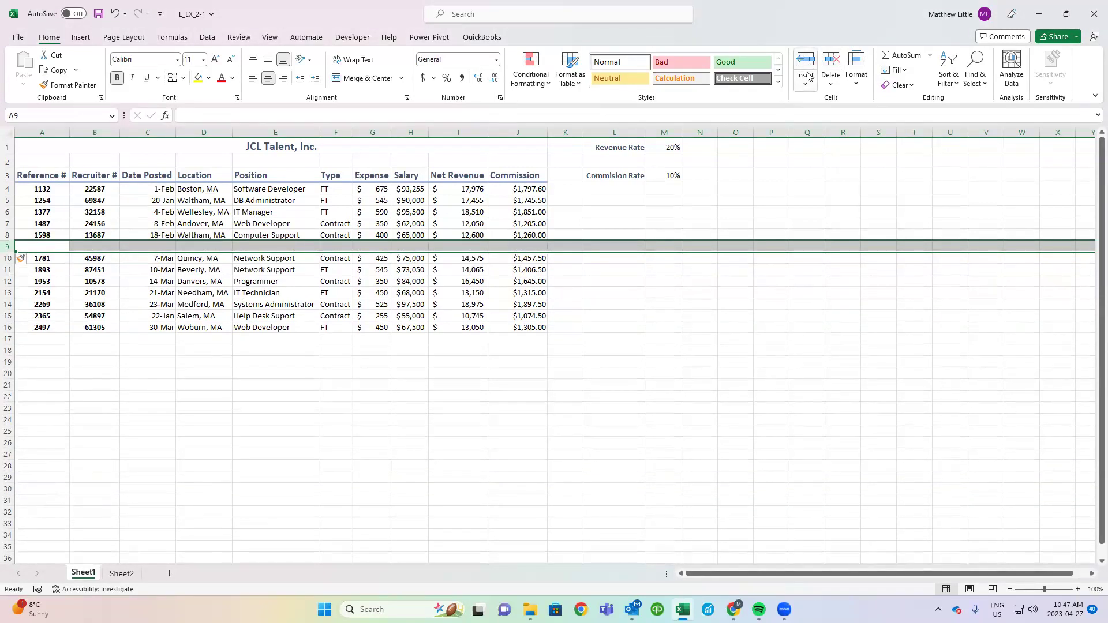
pyautogui.click(837, 69)
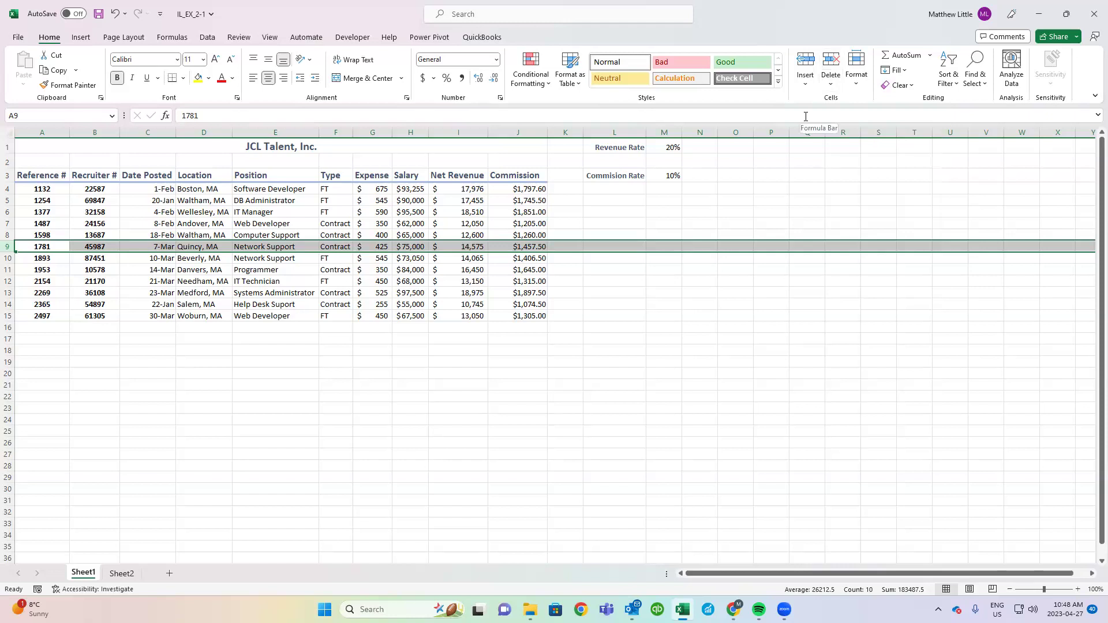
# - Fill the reference numbers in A4:A15 with a light blue-gray theme color
pyautogui.moveTo(46, 190); pyautogui.dragTo(53, 312)
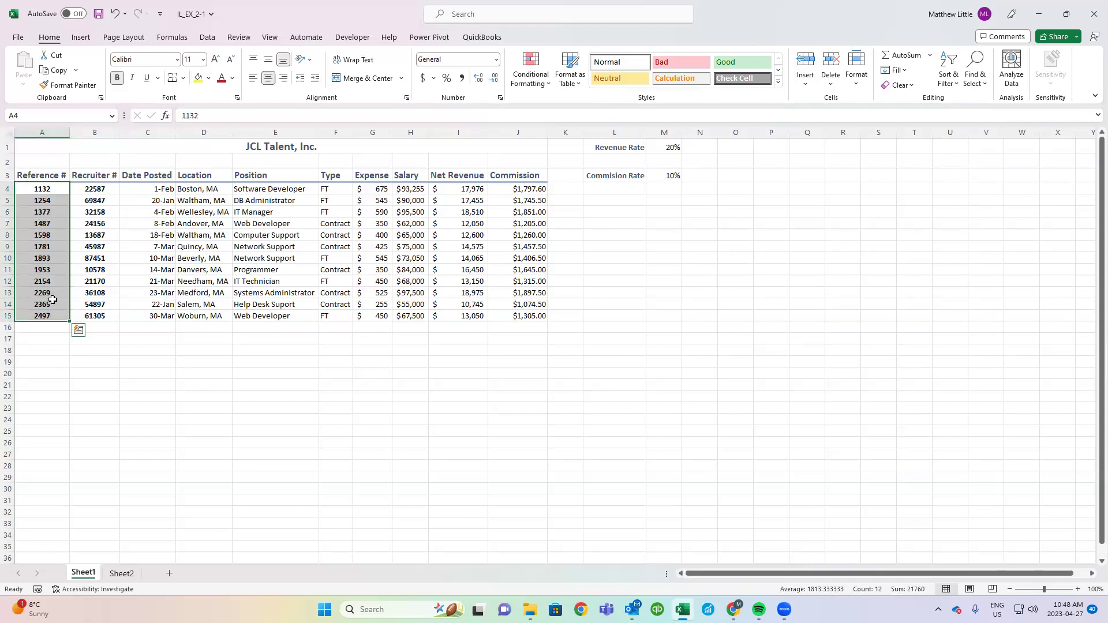
pyautogui.click(209, 79)
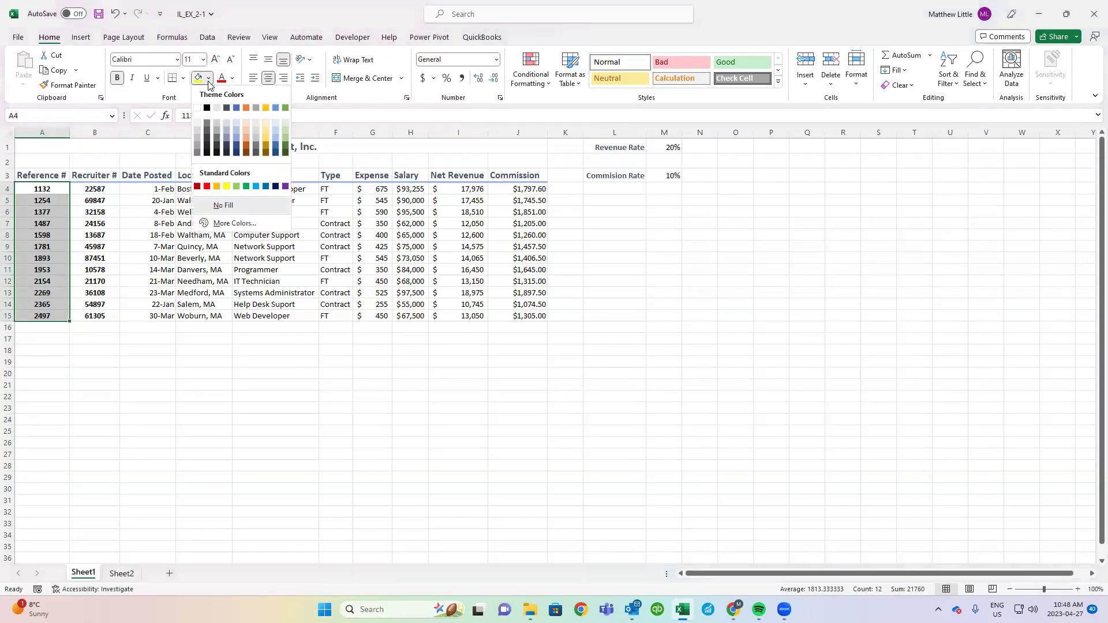
pyautogui.click(229, 122)
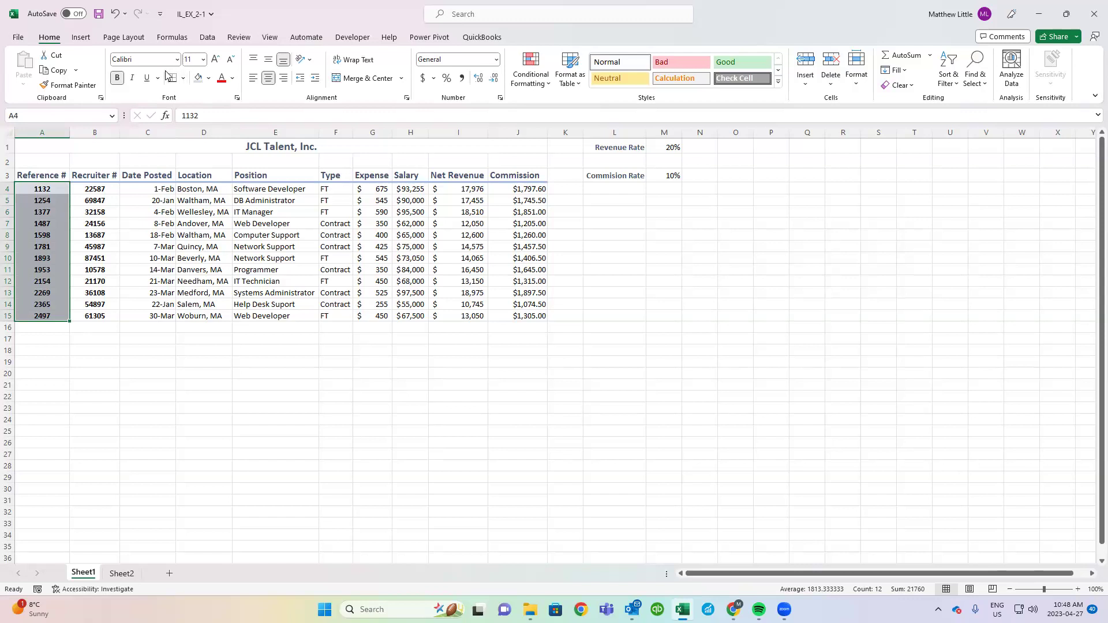
# - Add a right border to A4:A15 and set its font to the dark blue-gray theme color
pyautogui.click(184, 80)
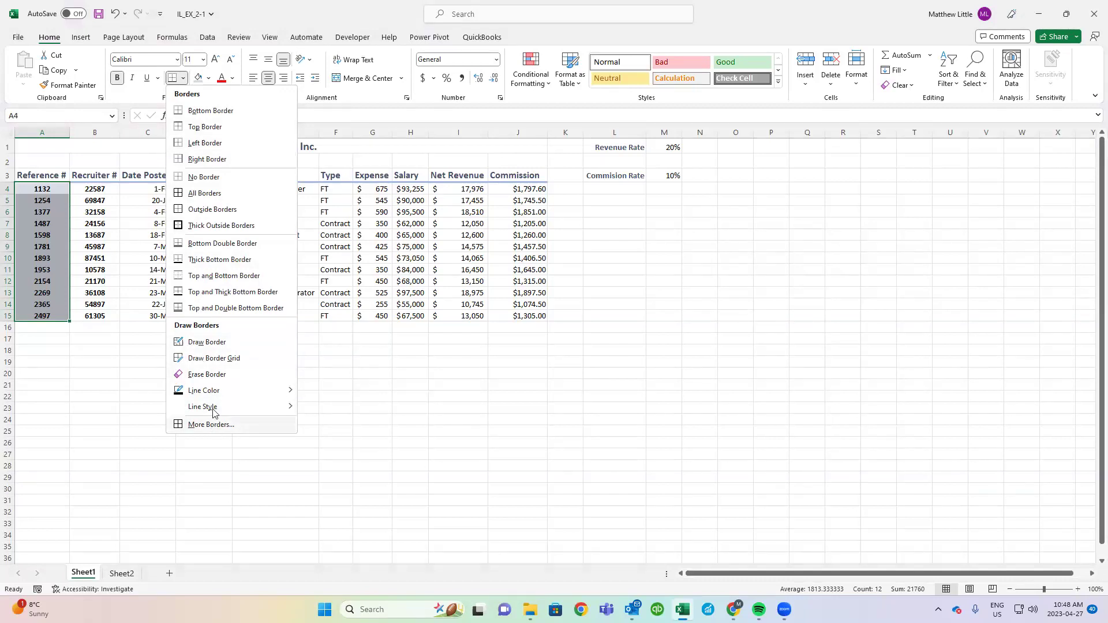
pyautogui.click(220, 161)
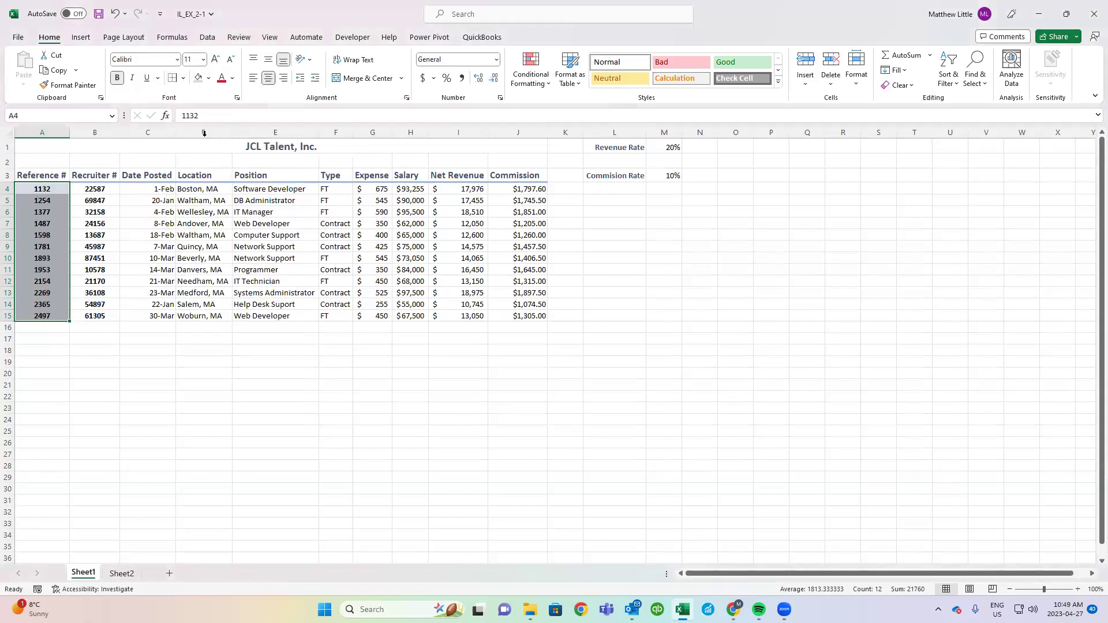
pyautogui.click(233, 81)
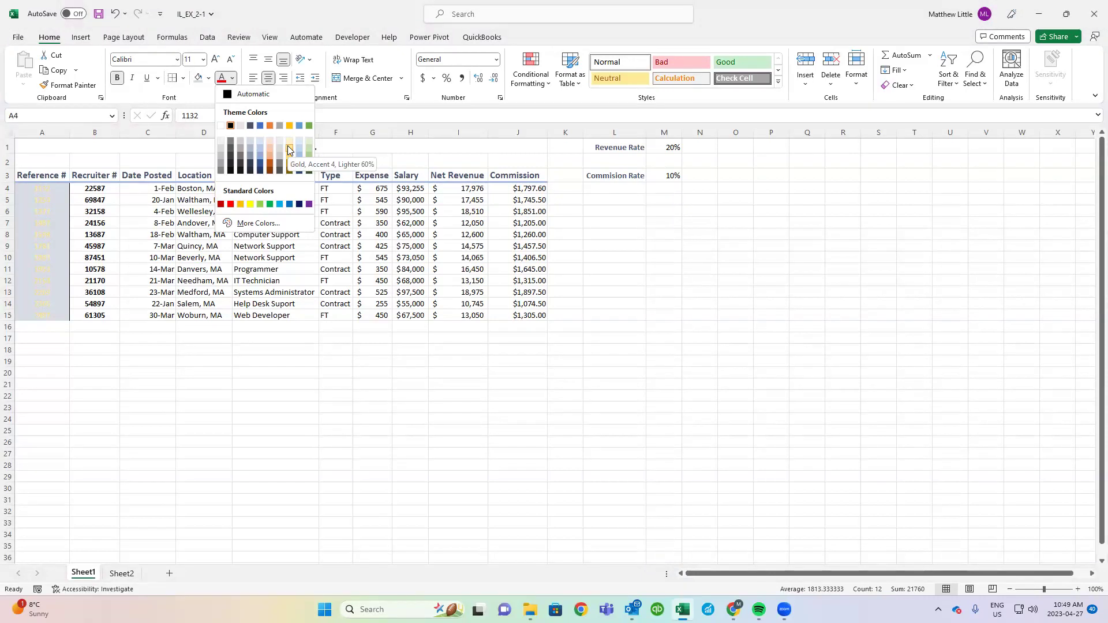
pyautogui.click(251, 125)
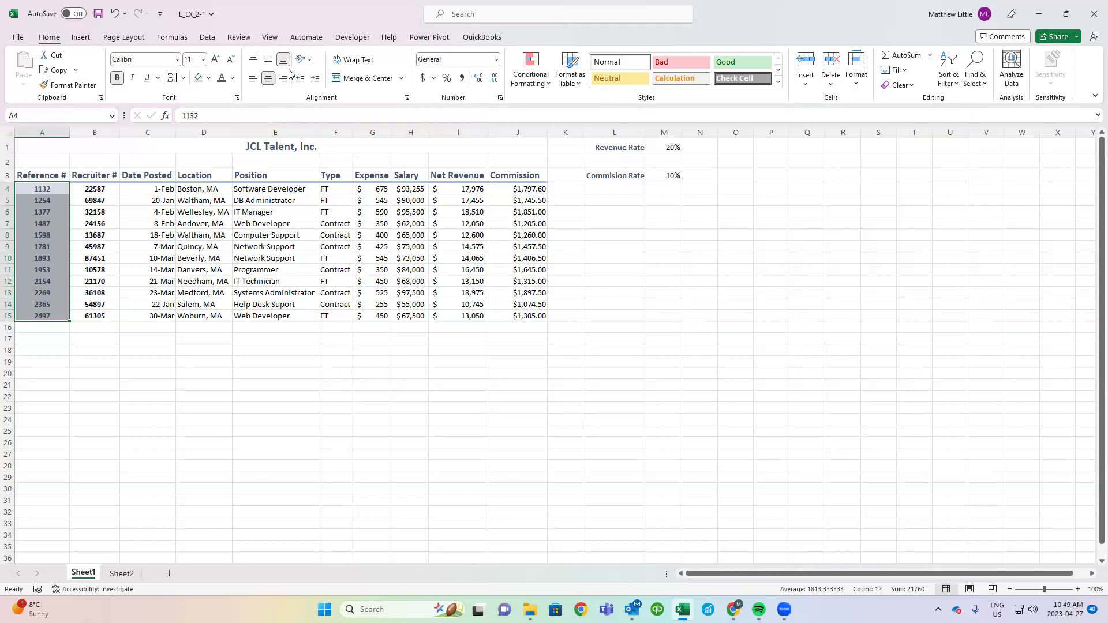
# - Add a page header and insert the sheet name in its center section, replacing the trial text "what I want....."
pyautogui.click(89, 41)
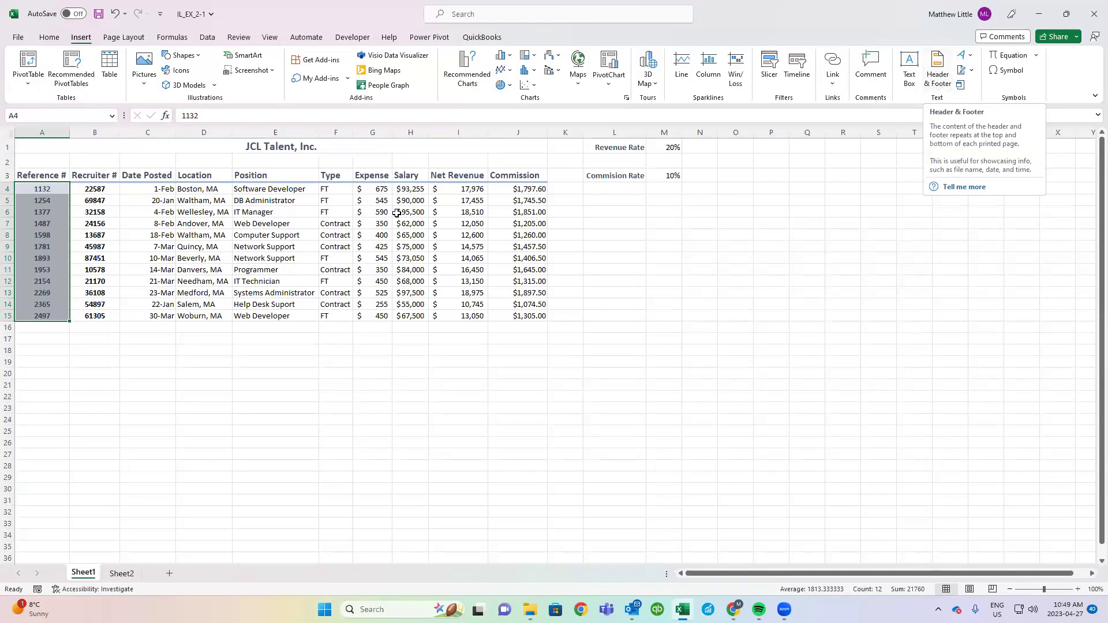
pyautogui.click(939, 80)
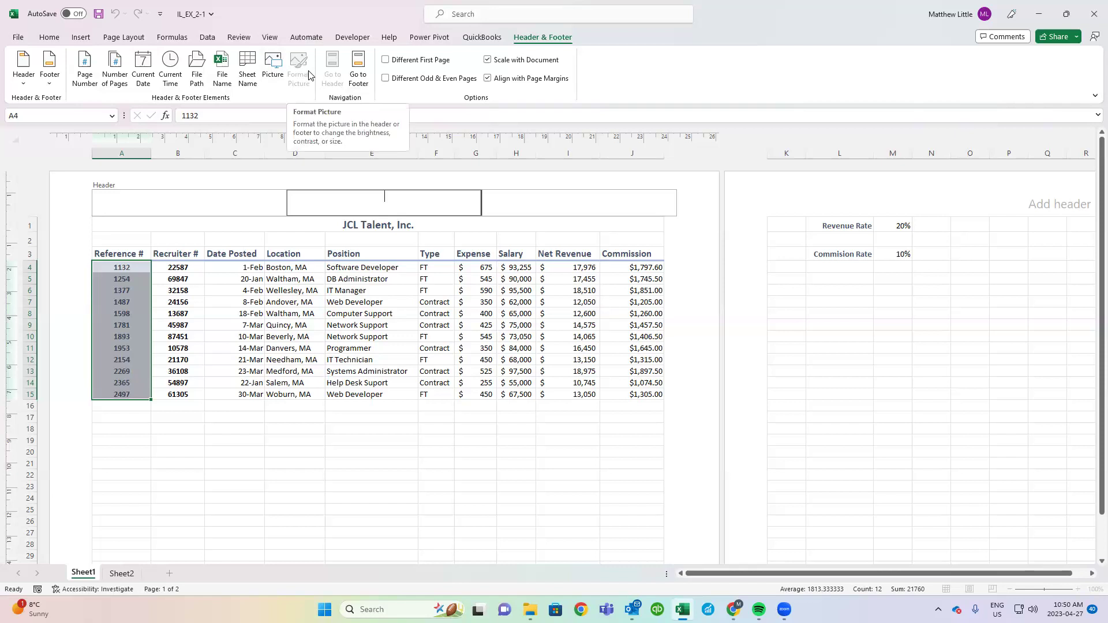
pyautogui.write('what I want.....')
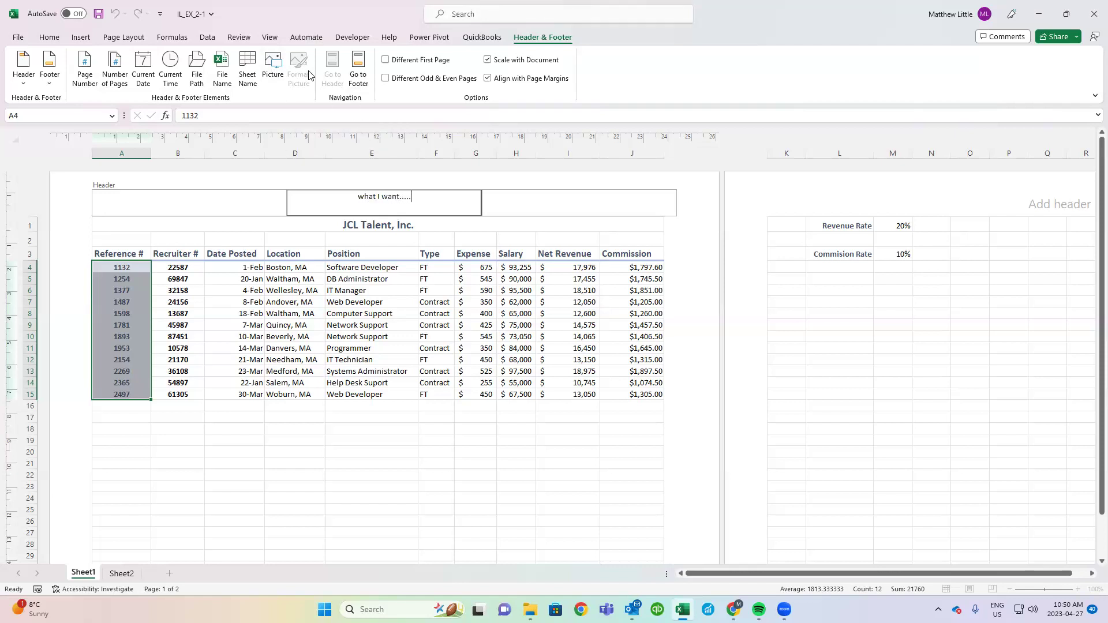
pyautogui.hotkey('ctrl', 'a')
pyautogui.press('BackSpace')
pyautogui.click(247, 69)
# - Enter the author's full name in the center section of the footer and return to the worksheet cells
pyautogui.click(358, 75)
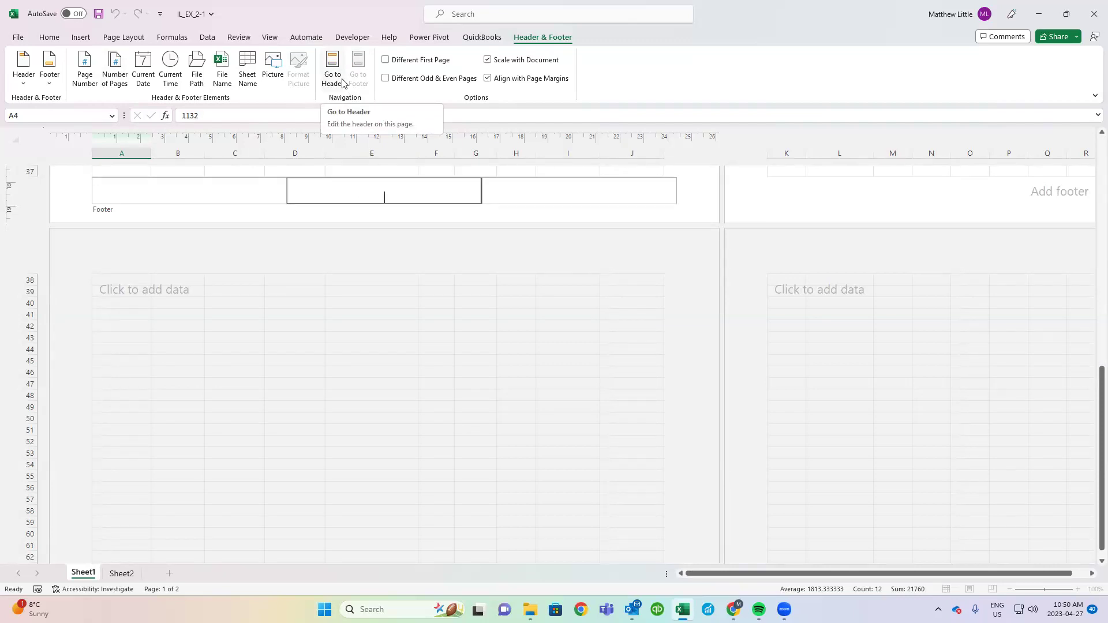
pyautogui.write('Mat')
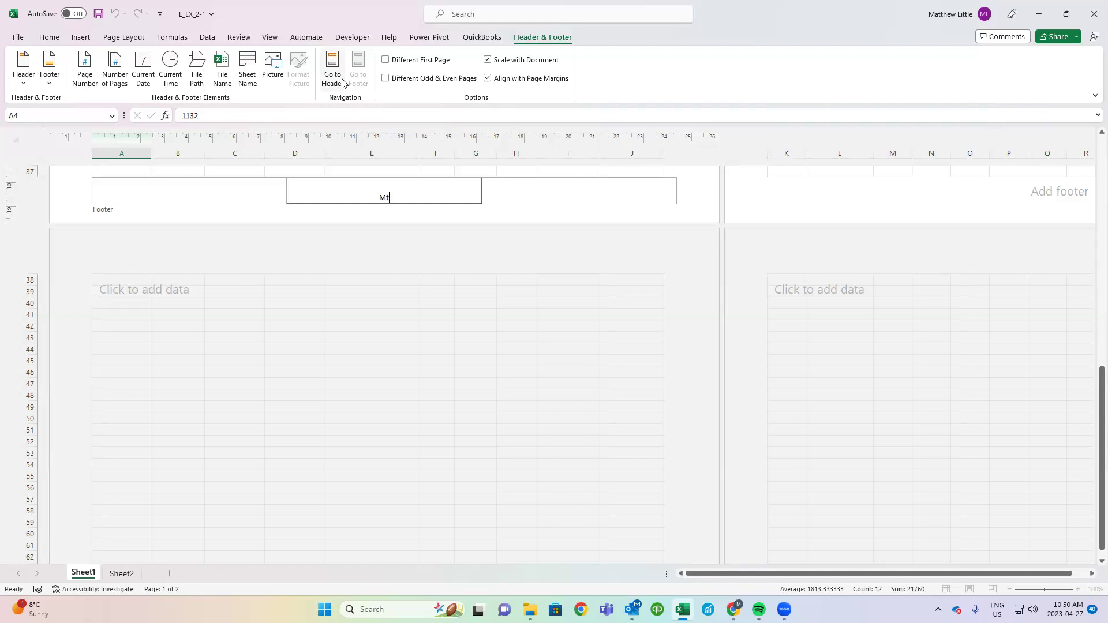
pyautogui.write('t Little')
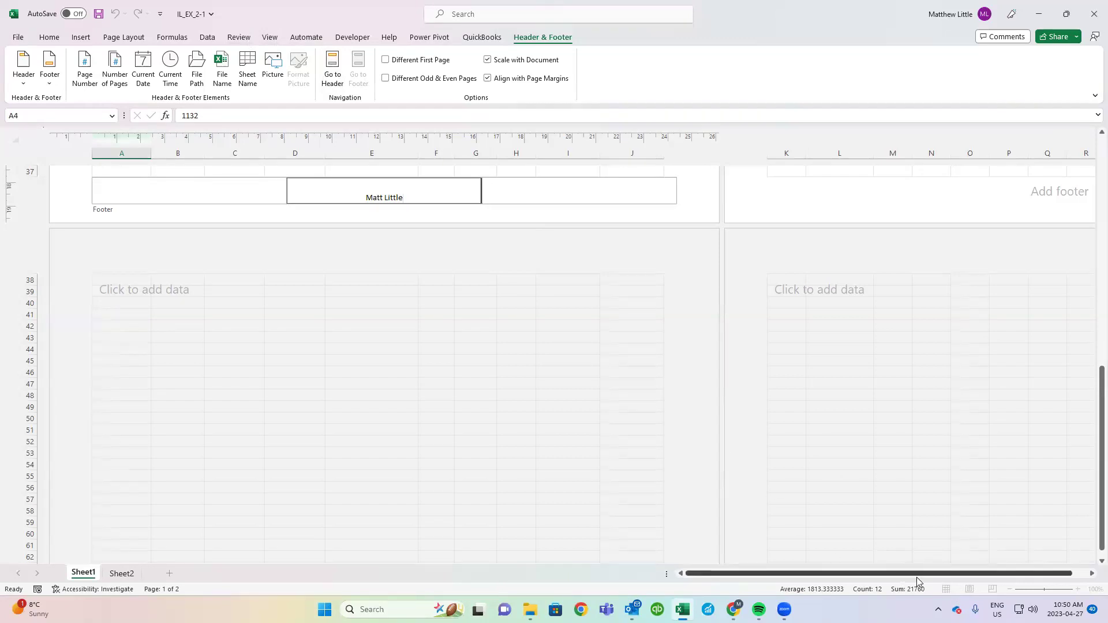
pyautogui.press('Return')
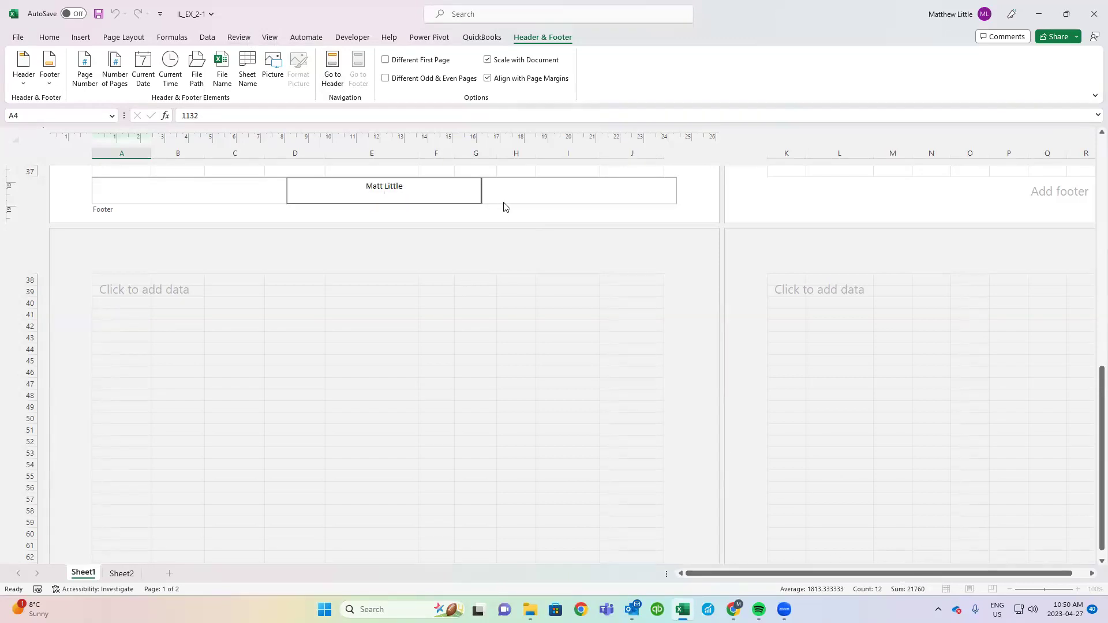
pyautogui.press('BackSpace')
pyautogui.click(386, 171)
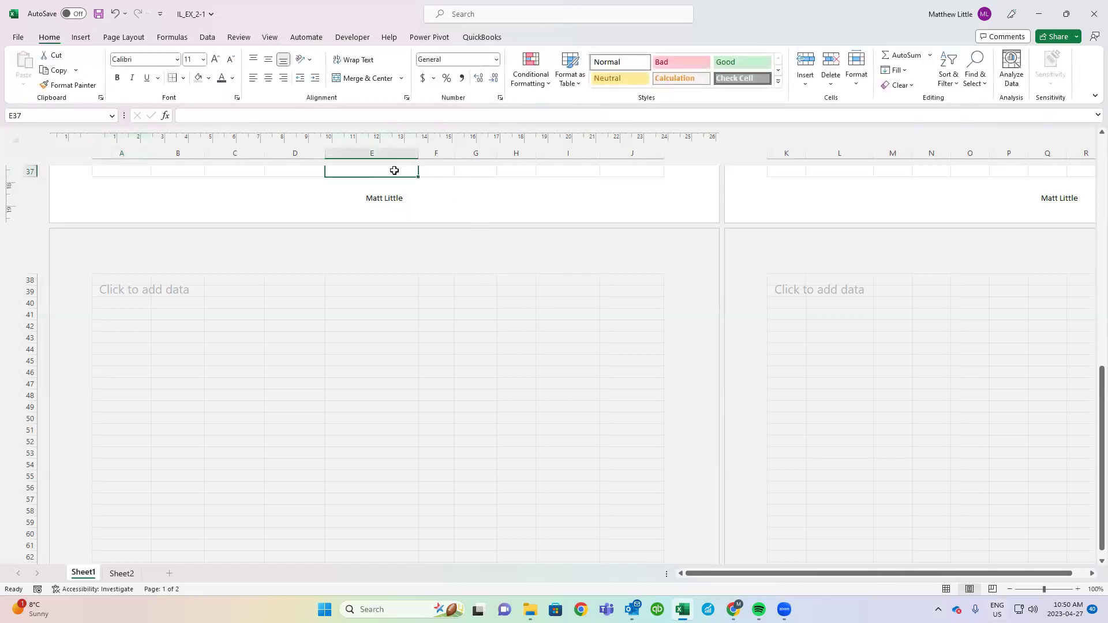
pyautogui.scroll(3, 401, 211)
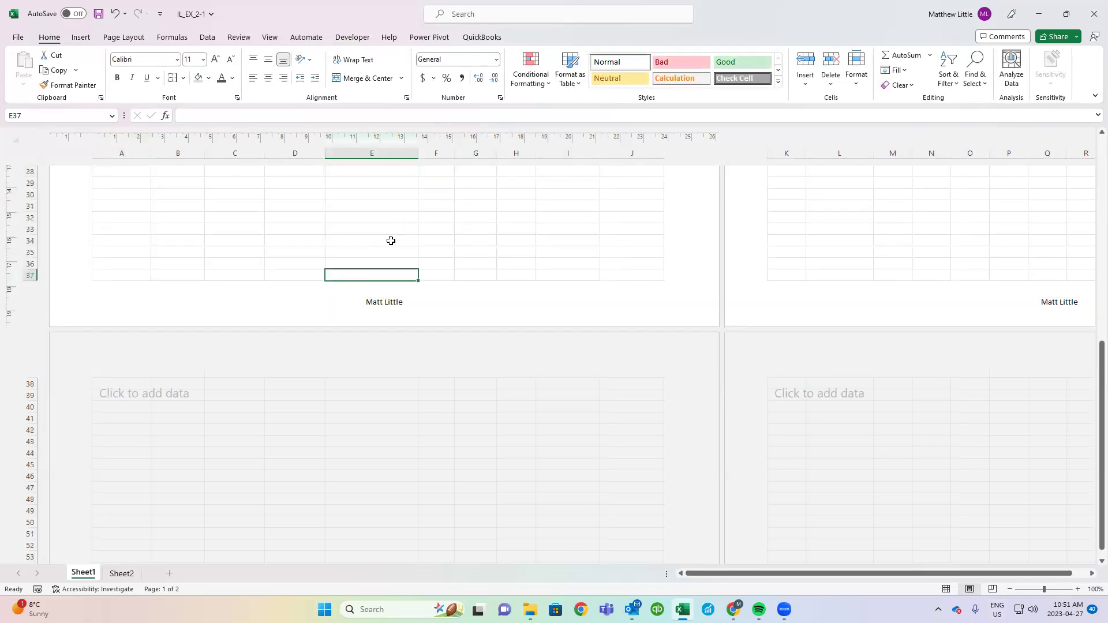
pyautogui.click(421, 229)
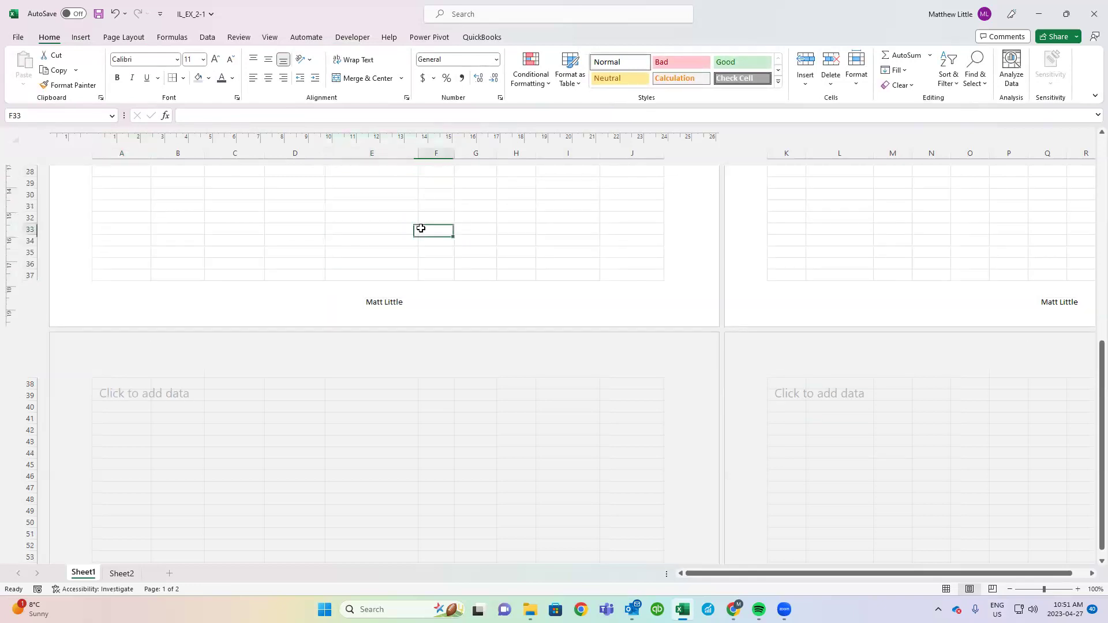
# - Switch the worksheet back to Normal view and check its print preview
pyautogui.click(946, 589)
pyautogui.scroll(9, 260, 240)
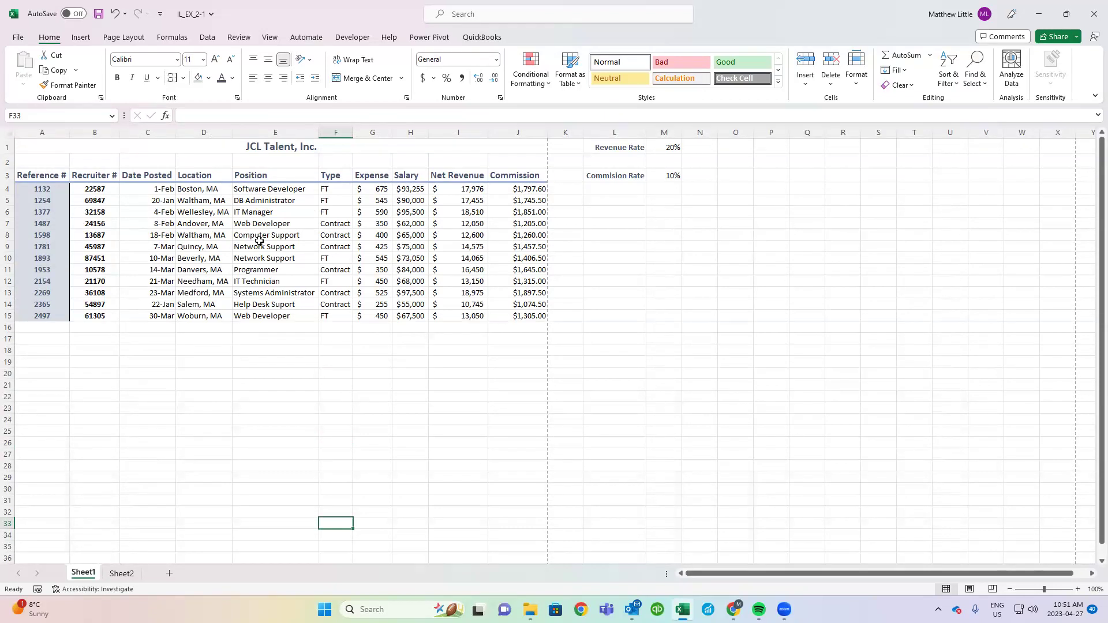
pyautogui.click(20, 34)
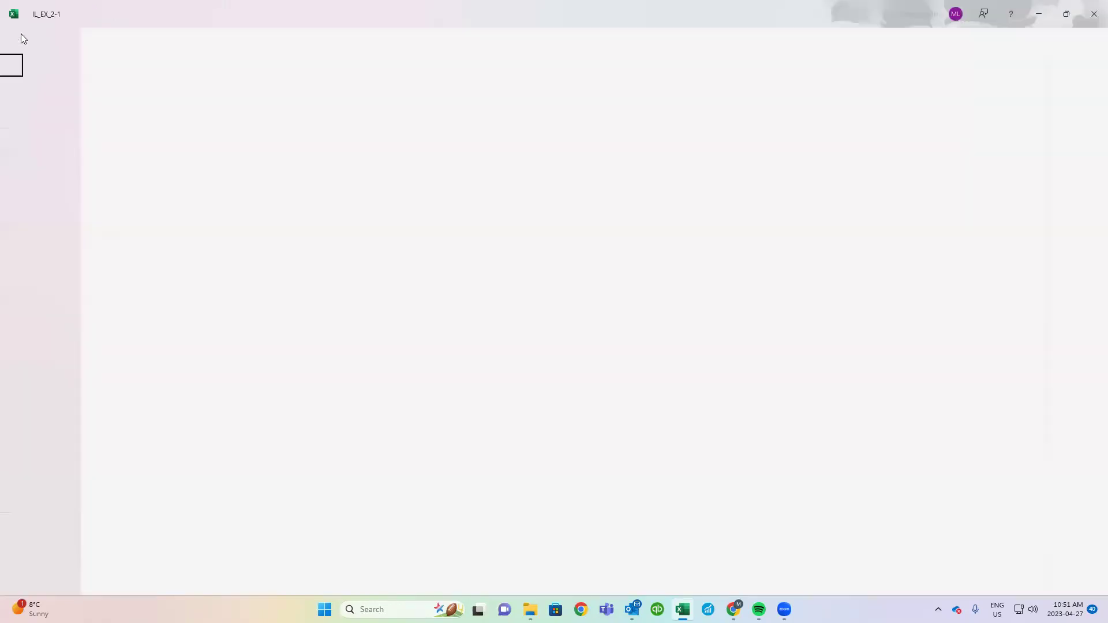
pyautogui.click(35, 212)
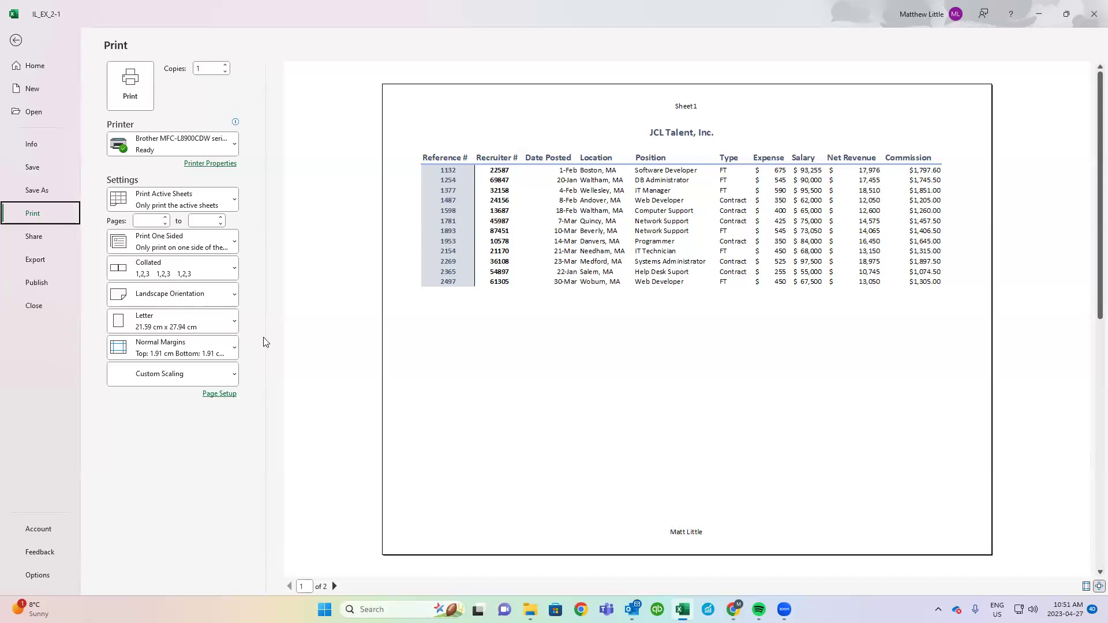
pyautogui.click(16, 41)
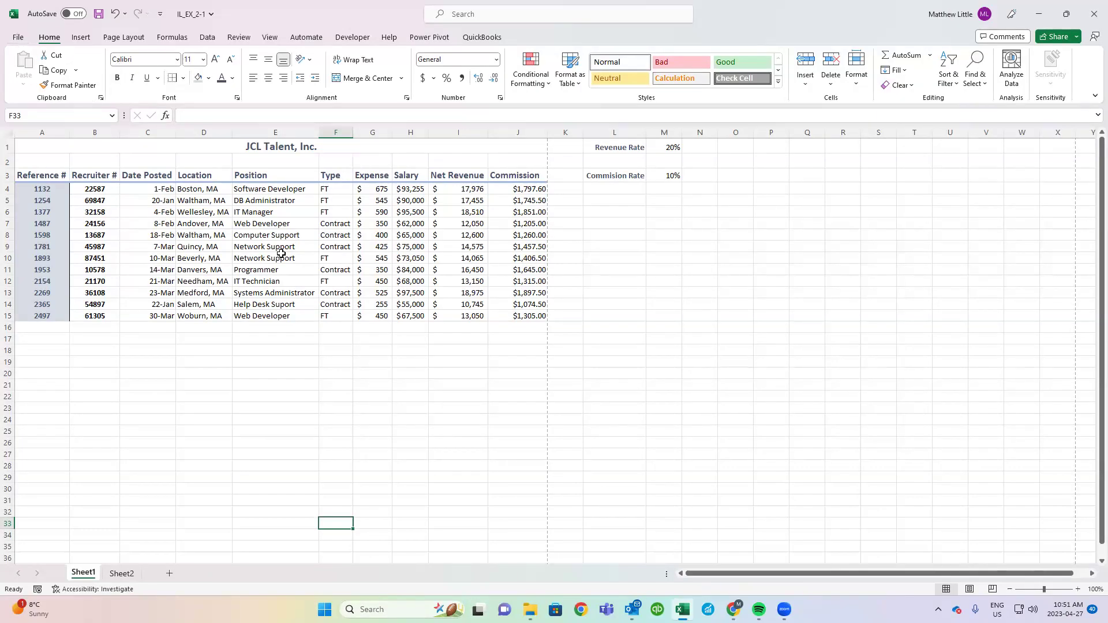
# - Apply blue gradient-fill data bars to the Net Revenue values in I4:I15 using conditional formatting
pyautogui.click(281, 254)
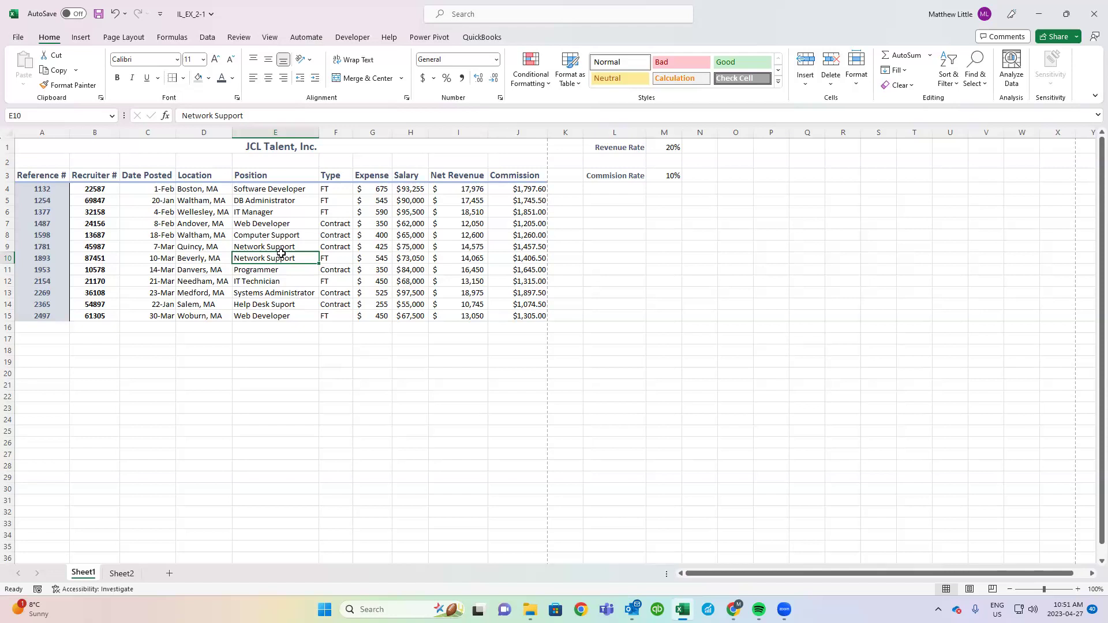
pyautogui.moveTo(383, 193); pyautogui.dragTo(377, 315)
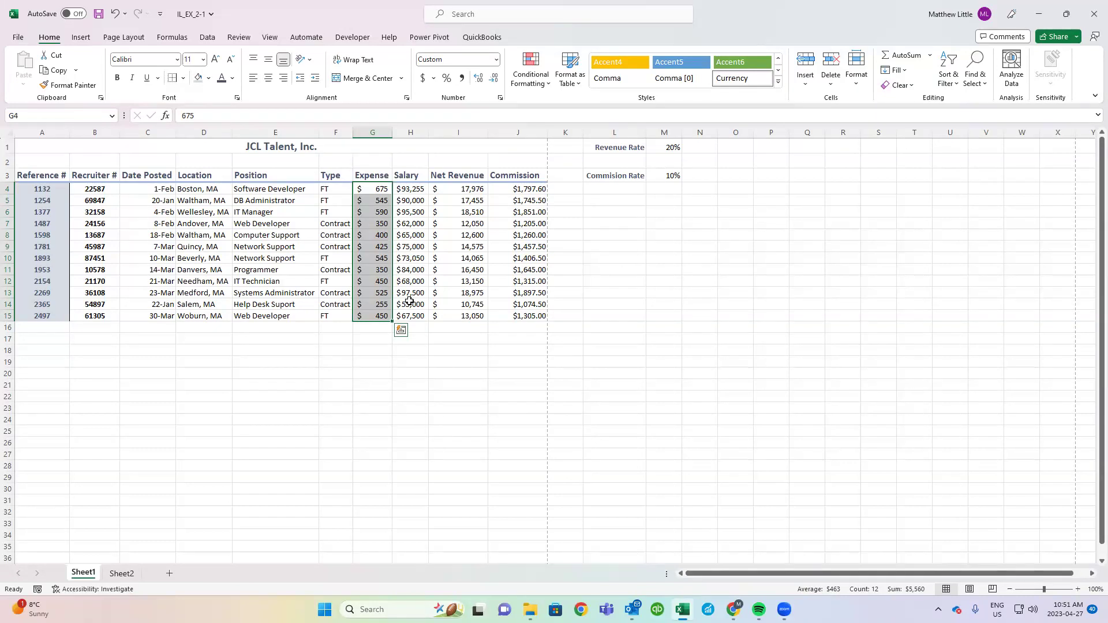
pyautogui.moveTo(460, 191); pyautogui.dragTo(466, 311)
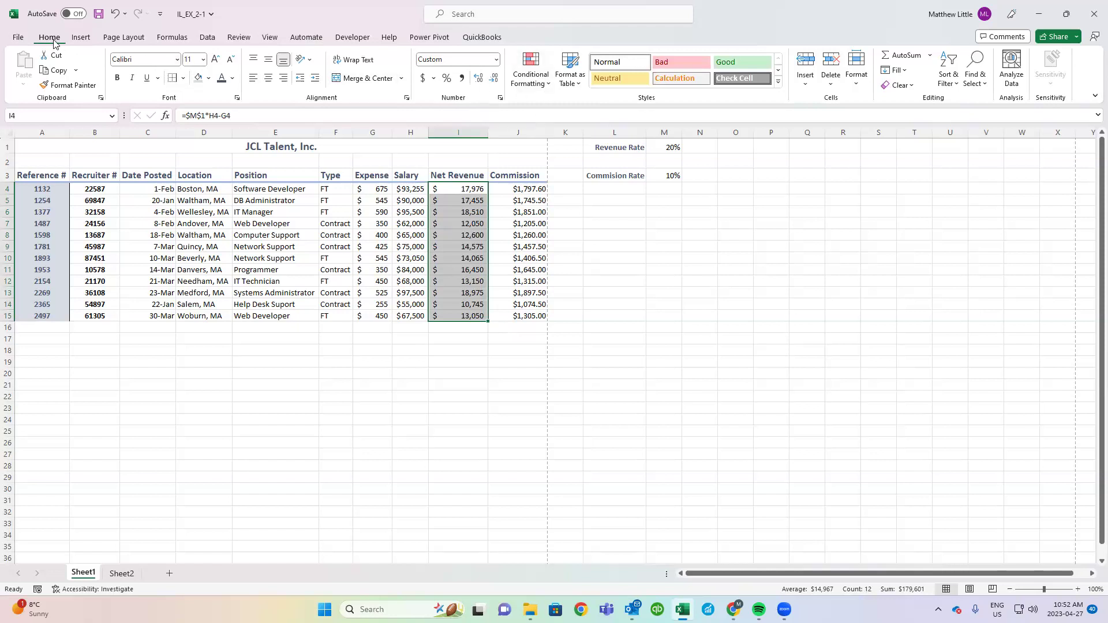
pyautogui.click(537, 88)
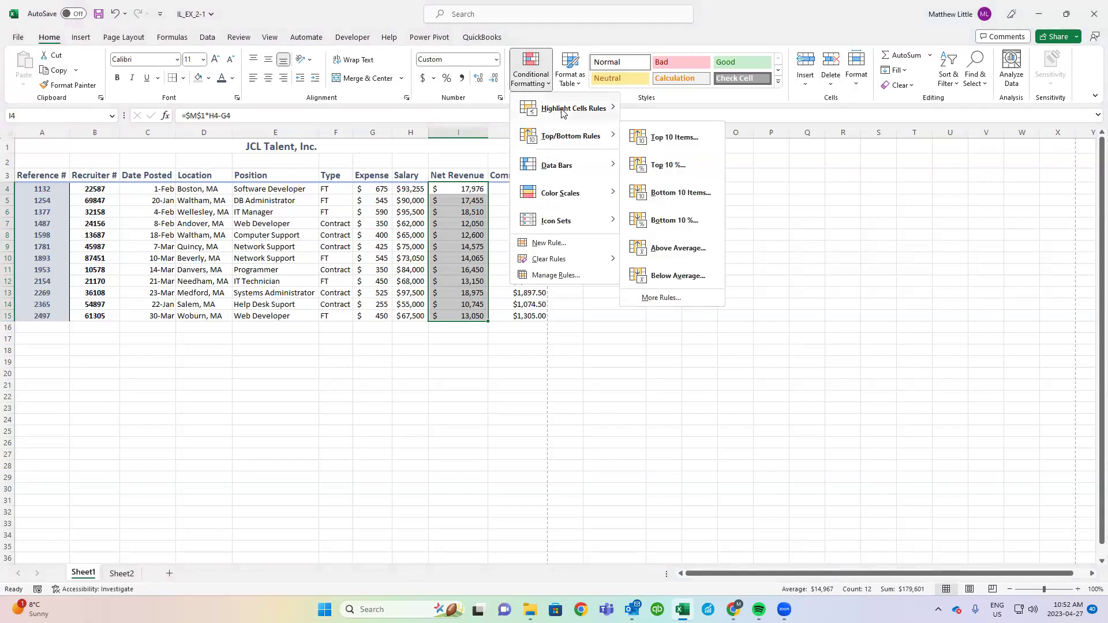
pyautogui.moveTo(561, 107)
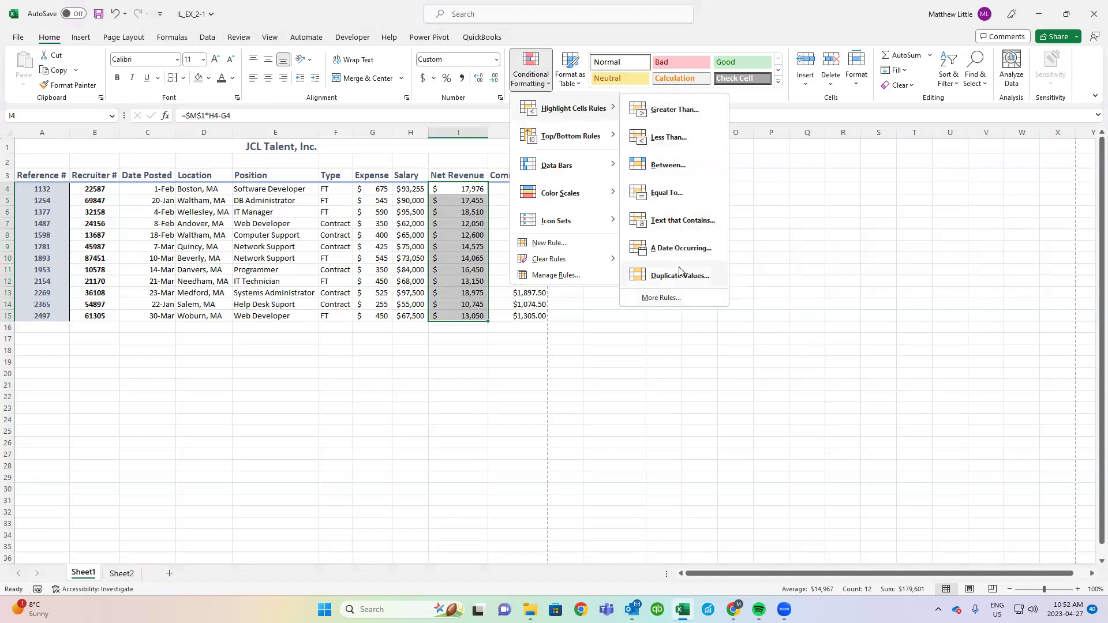
pyautogui.moveTo(597, 145)
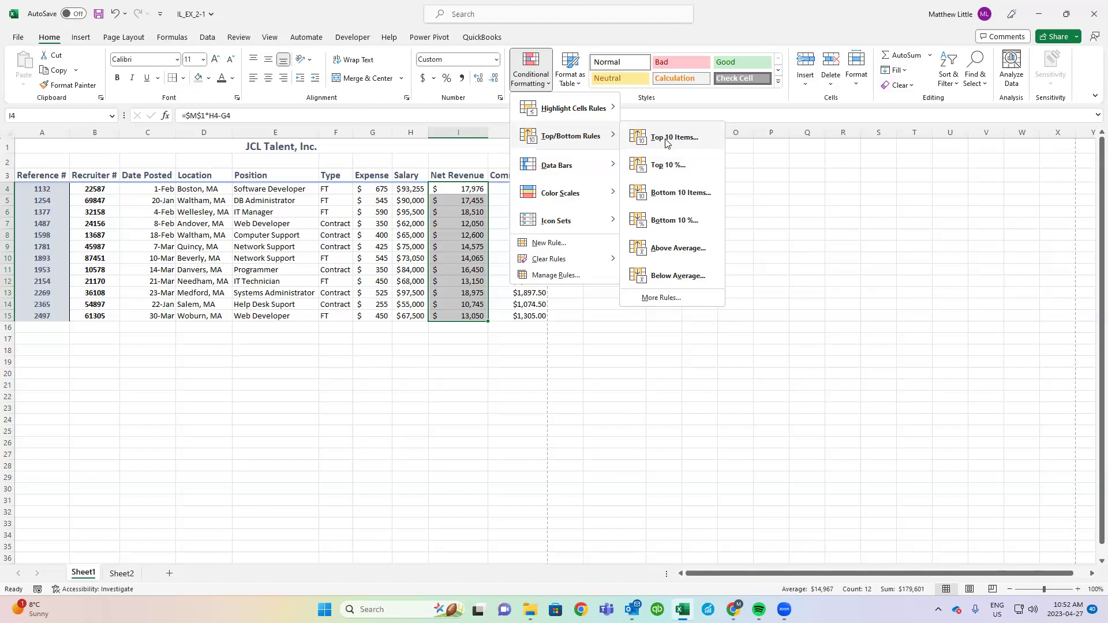
pyautogui.moveTo(577, 167)
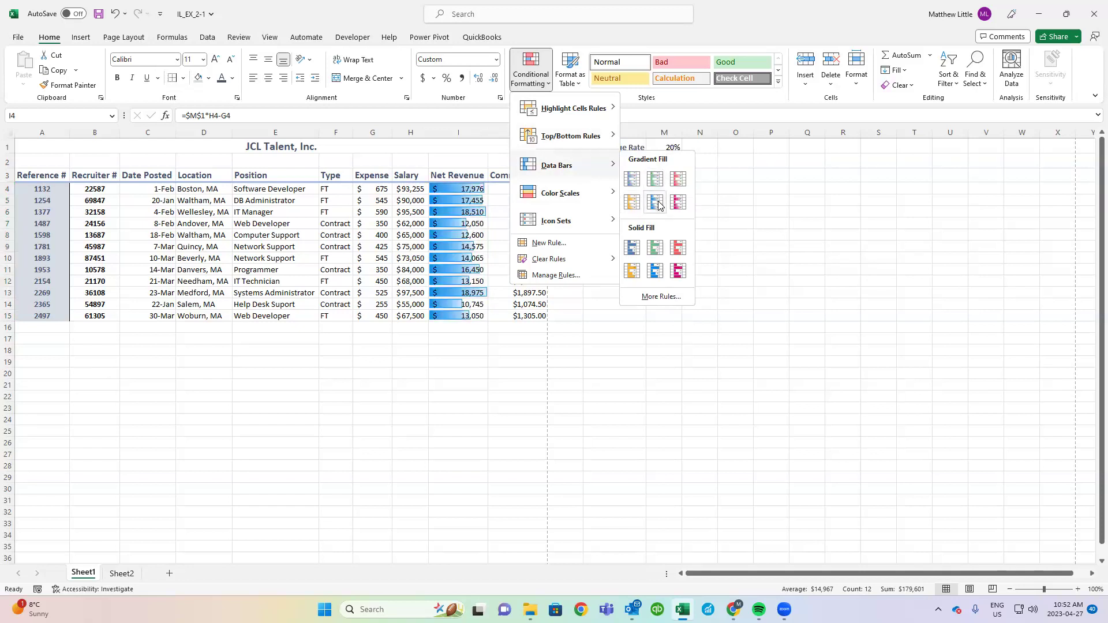
pyautogui.moveTo(582, 199)
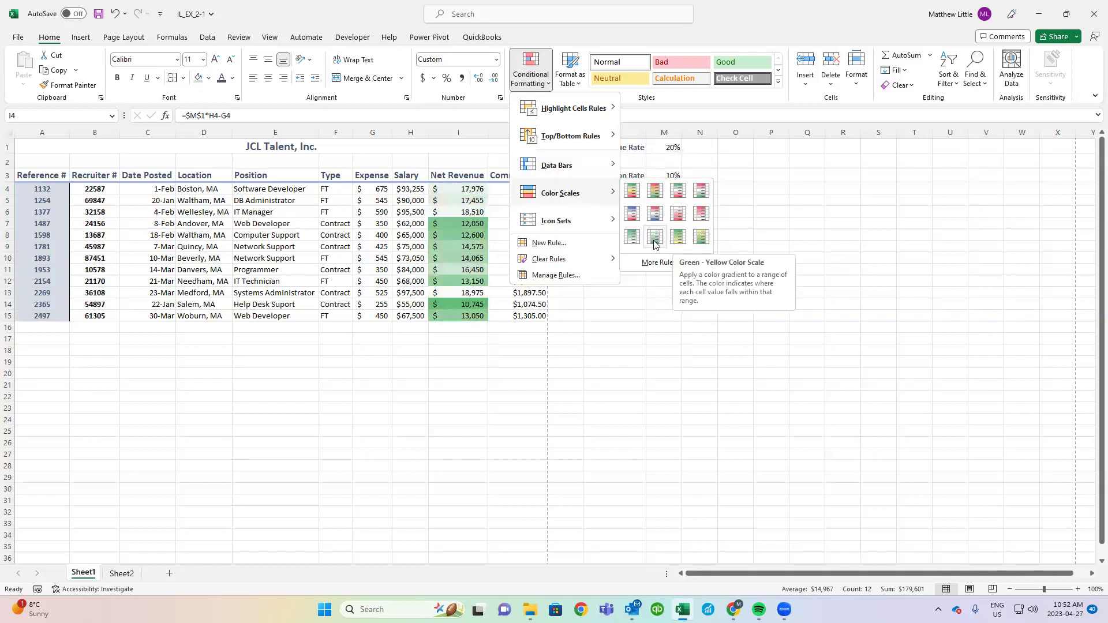
pyautogui.moveTo(592, 229)
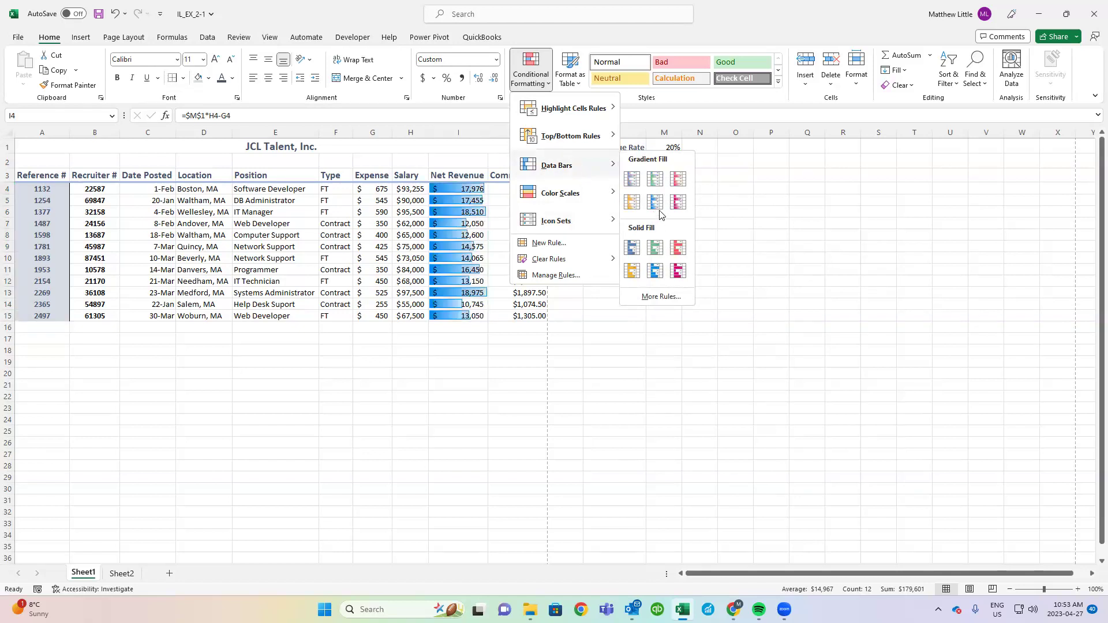
pyautogui.click(637, 179)
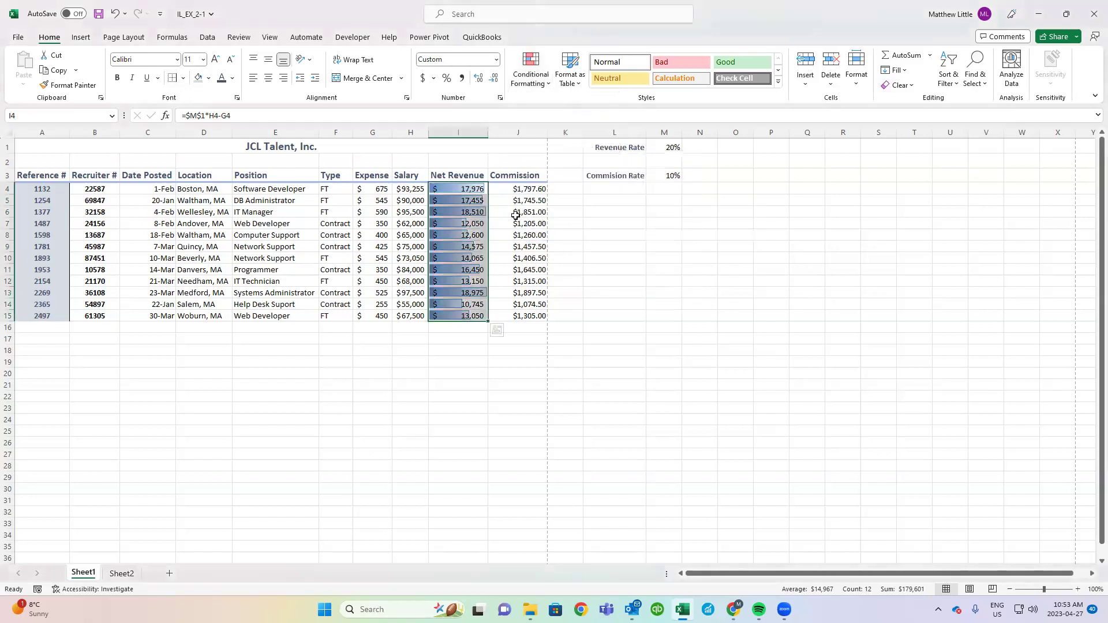
pyautogui.click(482, 243)
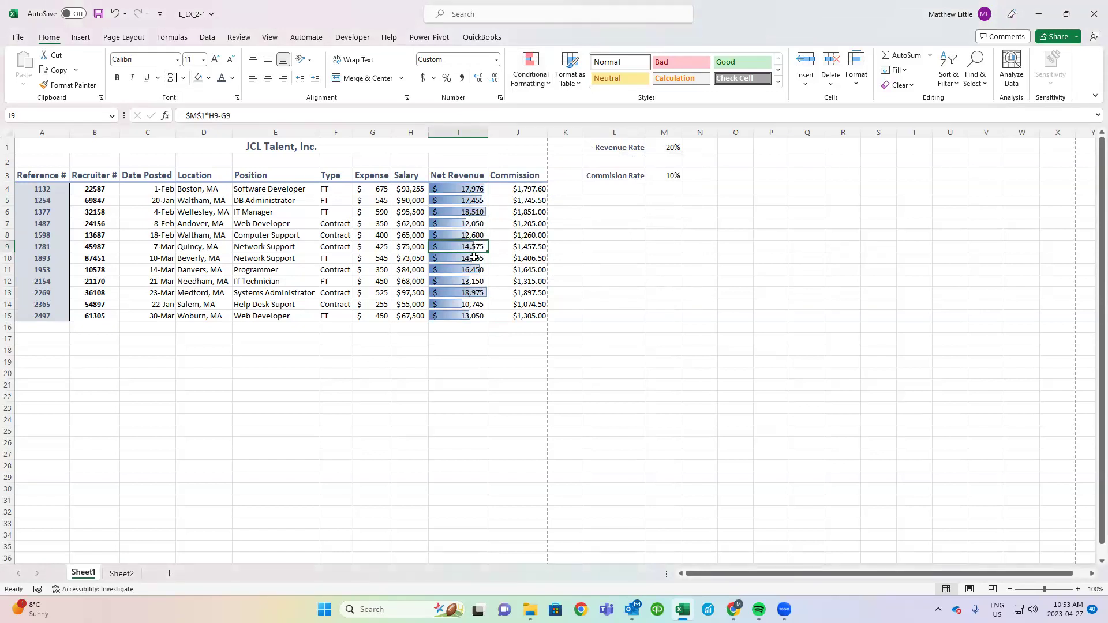
# - Highlight expenses in G4:G15 greater than 500 with Light Red Fill with Dark Red Text
pyautogui.scroll(1, 474, 256)
pyautogui.scroll(1, 474, 256)
pyautogui.scroll(1, 570, 263)
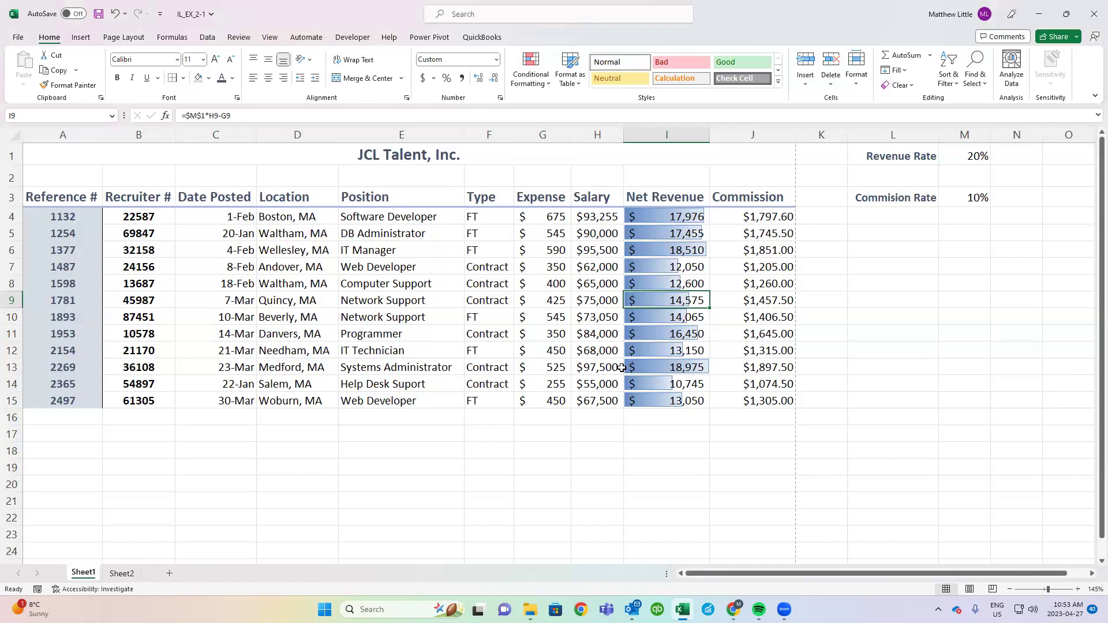
pyautogui.click(706, 369)
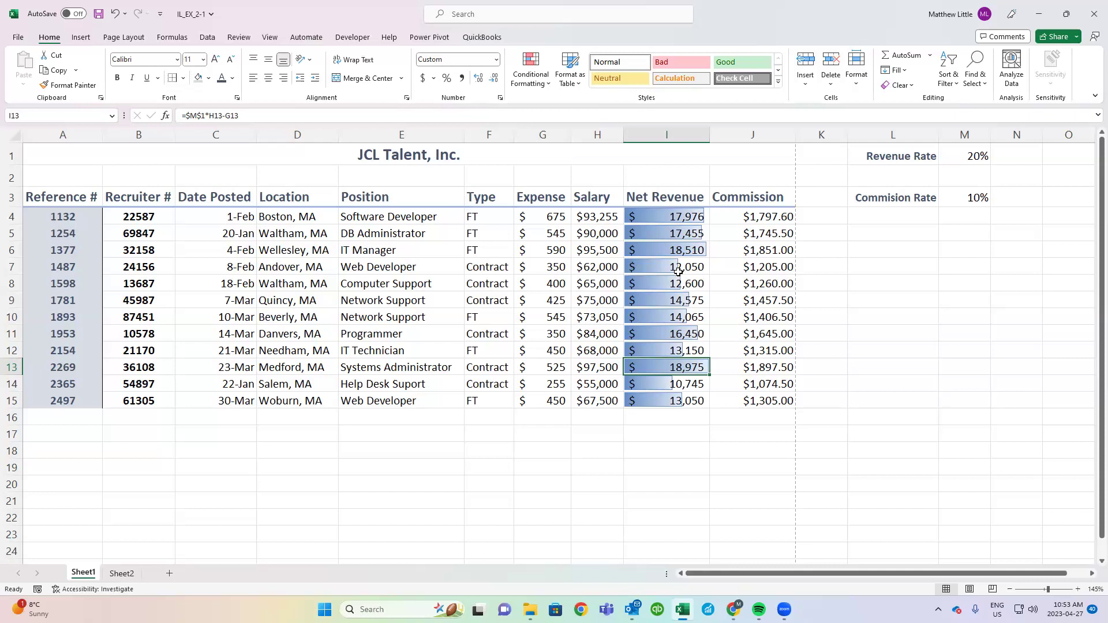
pyautogui.moveTo(553, 217); pyautogui.dragTo(546, 391)
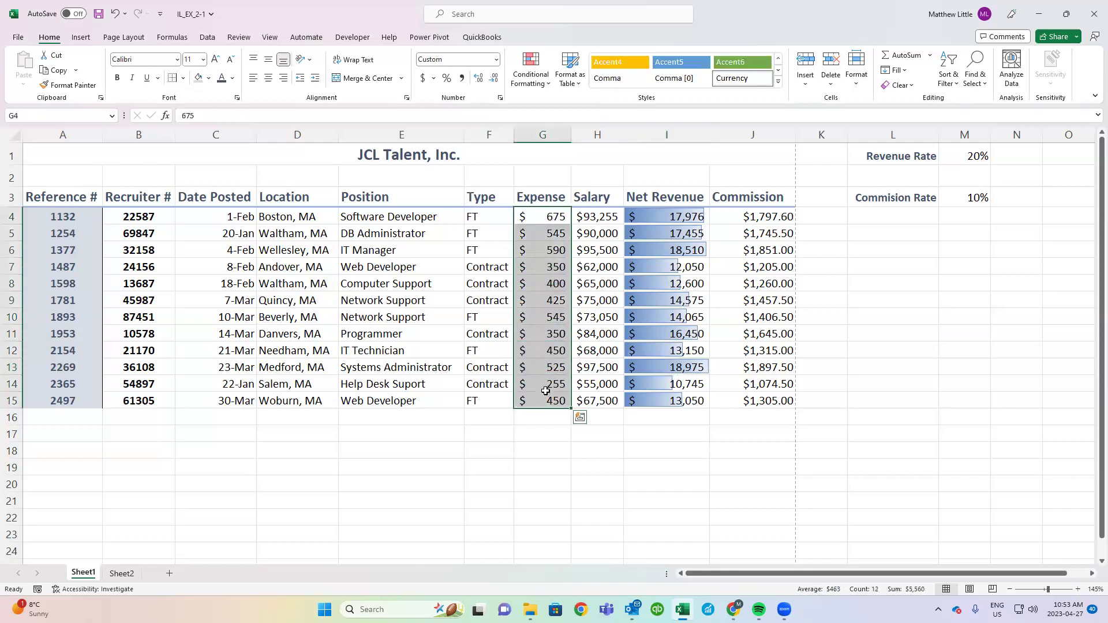
pyautogui.click(582, 419)
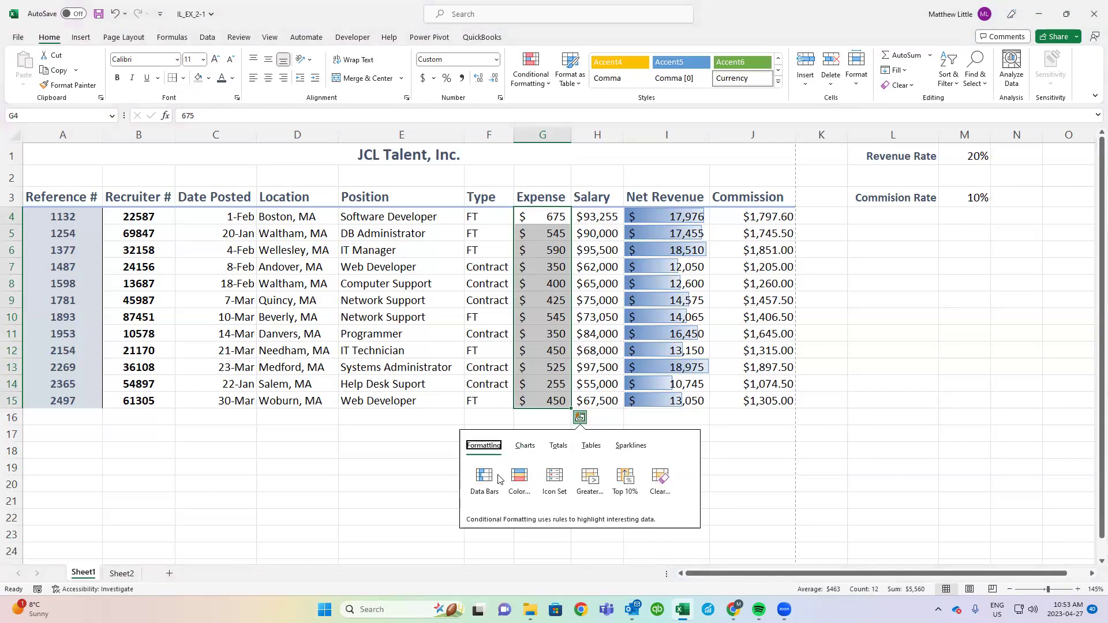
pyautogui.click(595, 483)
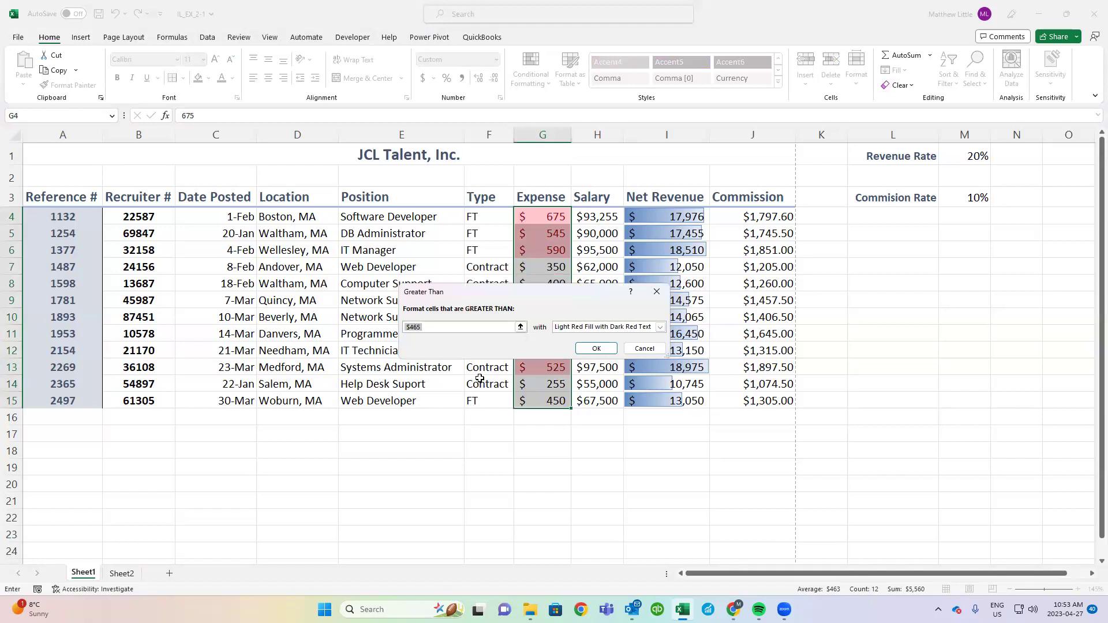
pyautogui.write('500')
pyautogui.press('Tab')
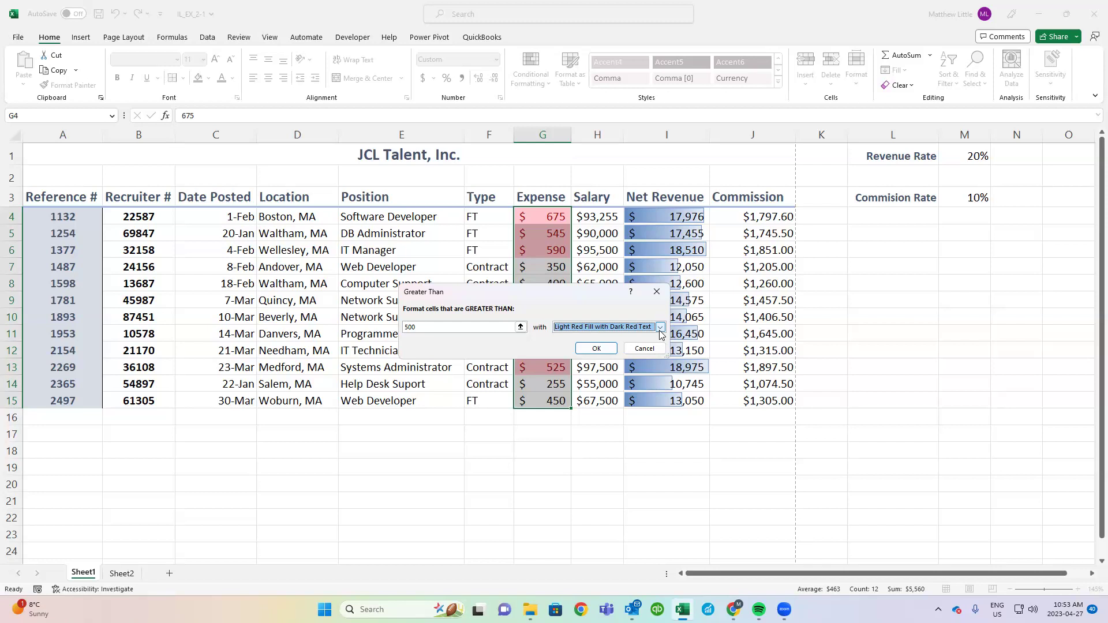
pyautogui.click(597, 348)
pyautogui.click(545, 339)
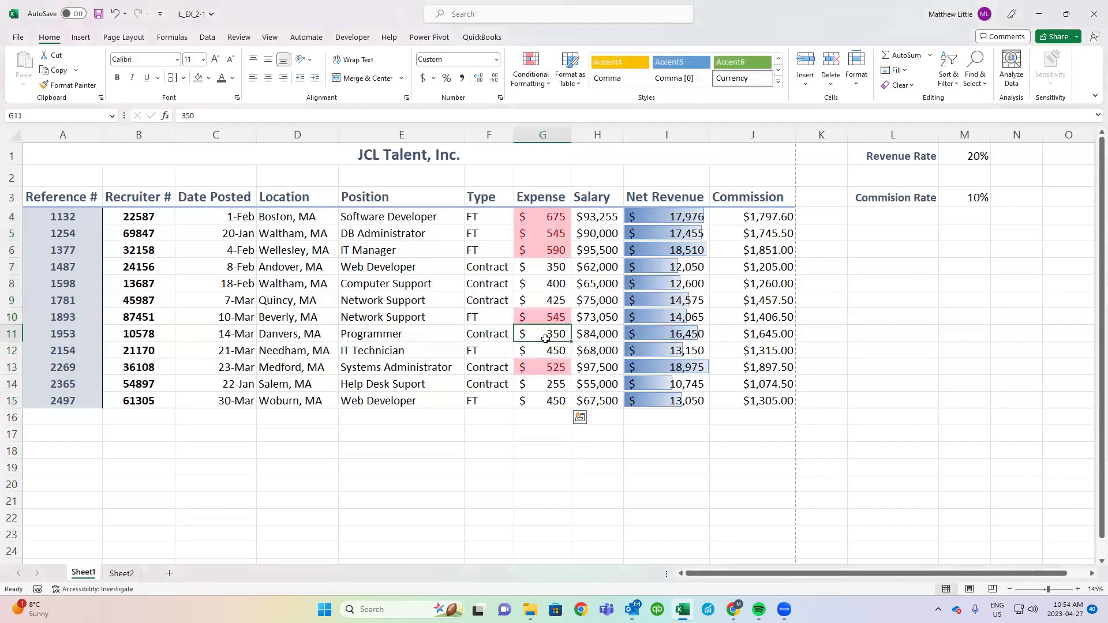
# - Try an expense of 499 in G4 to test the highlight rule, and undo the entry
pyautogui.click(559, 216)
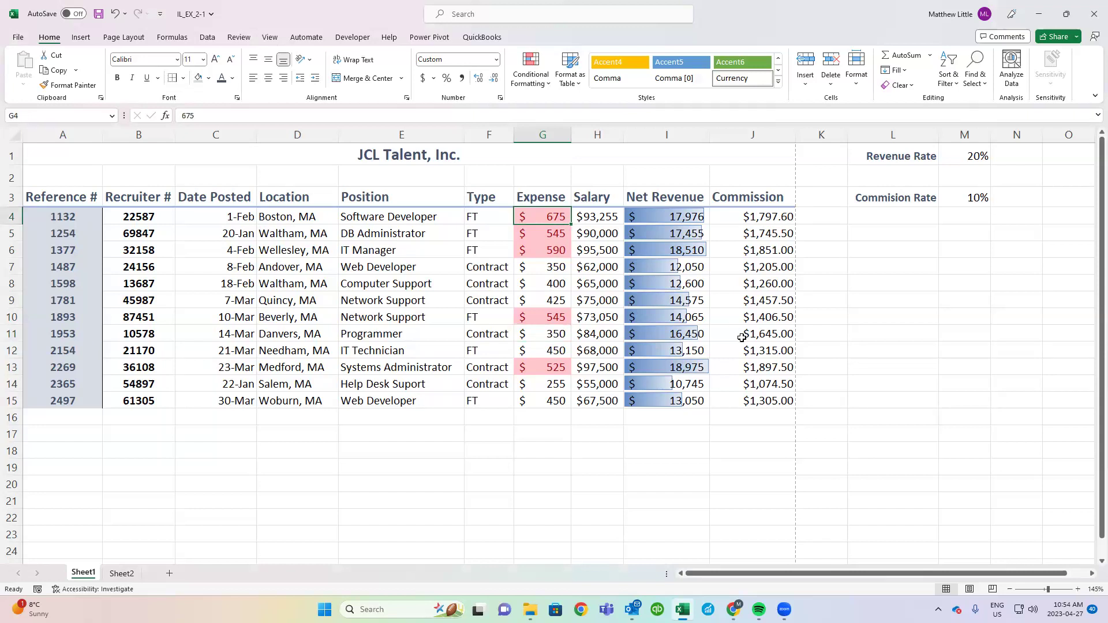
pyautogui.write('499')
pyautogui.press('Return')
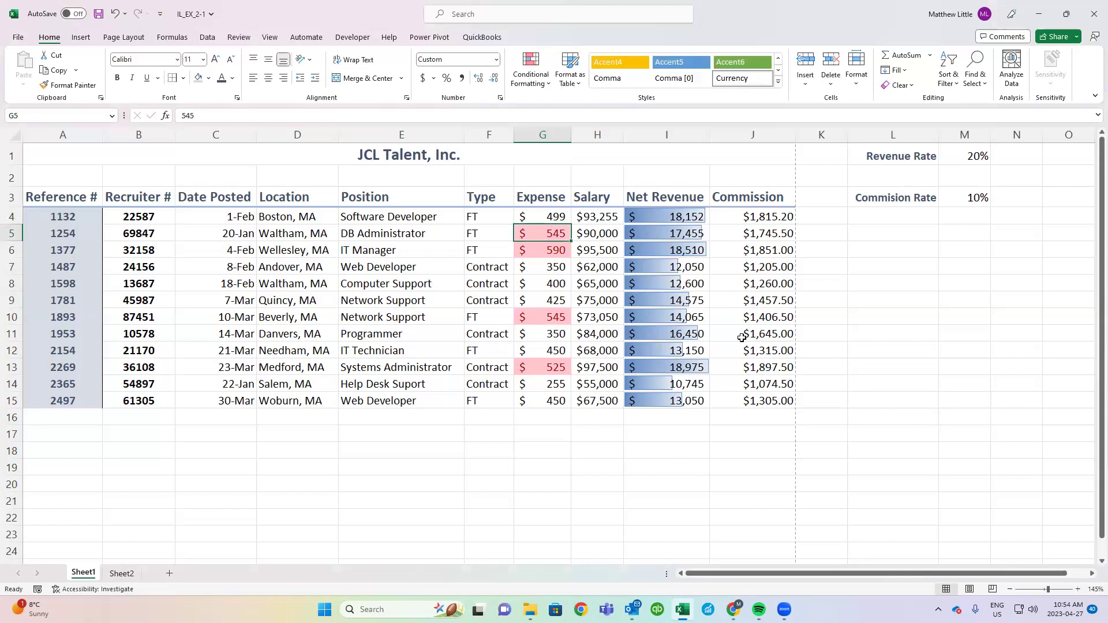
pyautogui.hotkey('ctrl', 'z')
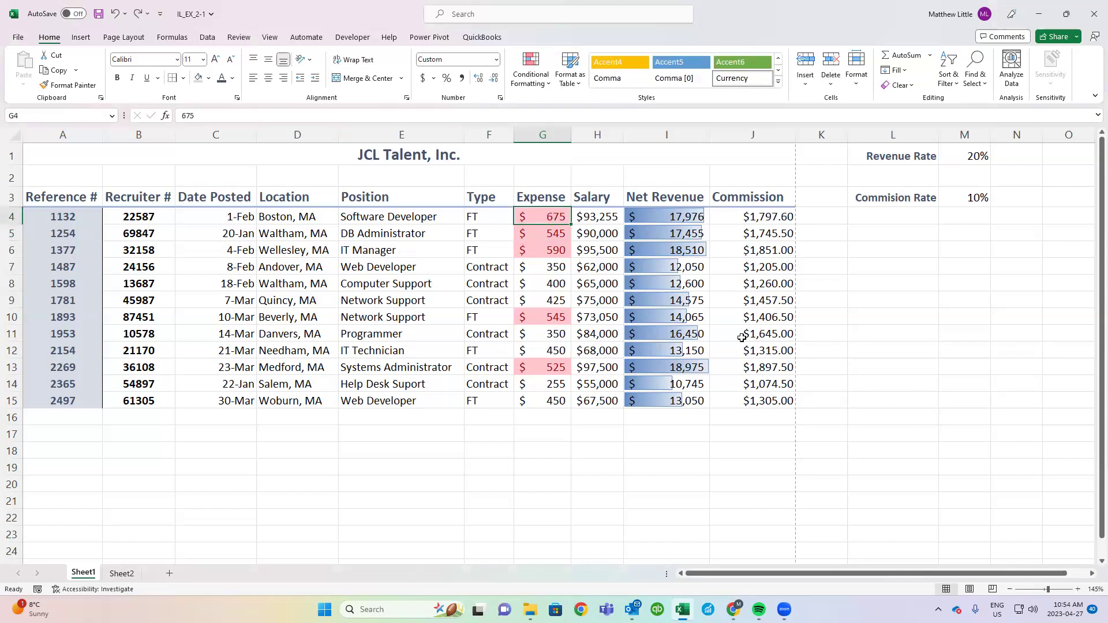
# - Try an expense of 100 in G7 to test the effect on its data bar, and undo the entry
pyautogui.press('Down')
pyautogui.press('Down')
pyautogui.press('Down')
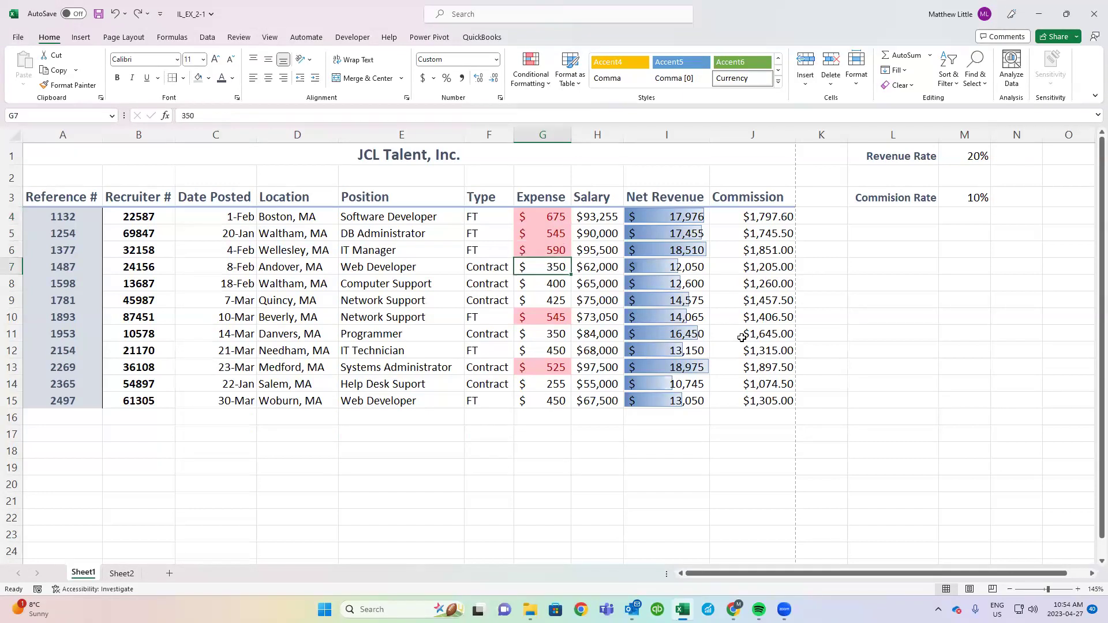
pyautogui.write('100')
pyautogui.press('Return')
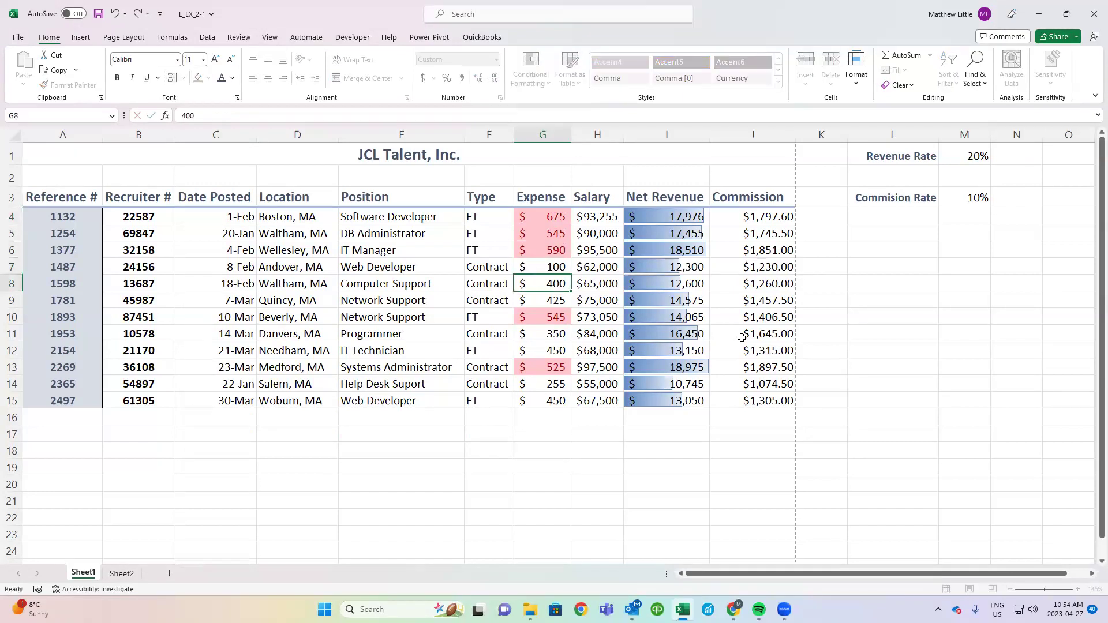
pyautogui.press('Up')
pyautogui.hotkey('ctrl', 'z')
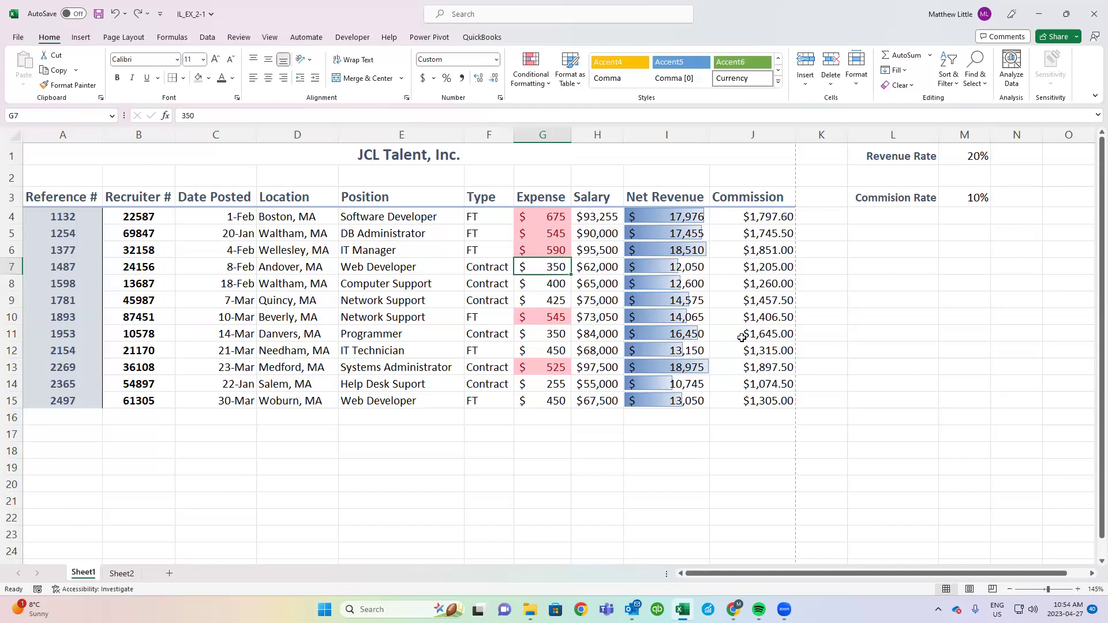
# - Inspect the net revenue formula in I7, try a salary of 10000 in H7 to test its data bar, and undo the entry
pyautogui.press('Right')
pyautogui.press('Right')
pyautogui.press('F2')
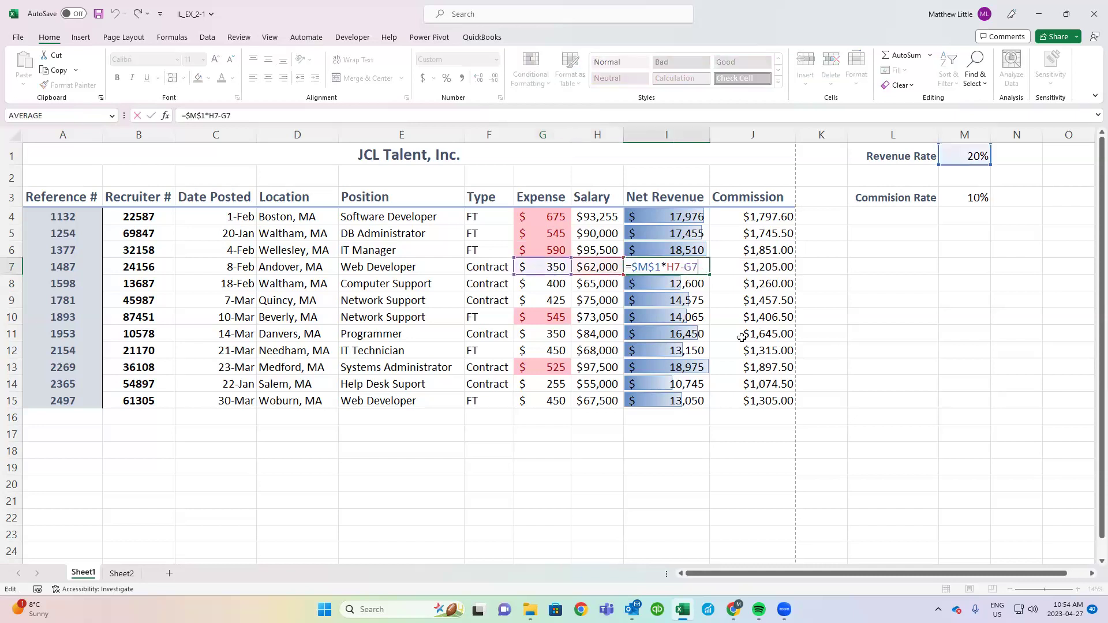
pyautogui.press('Escape')
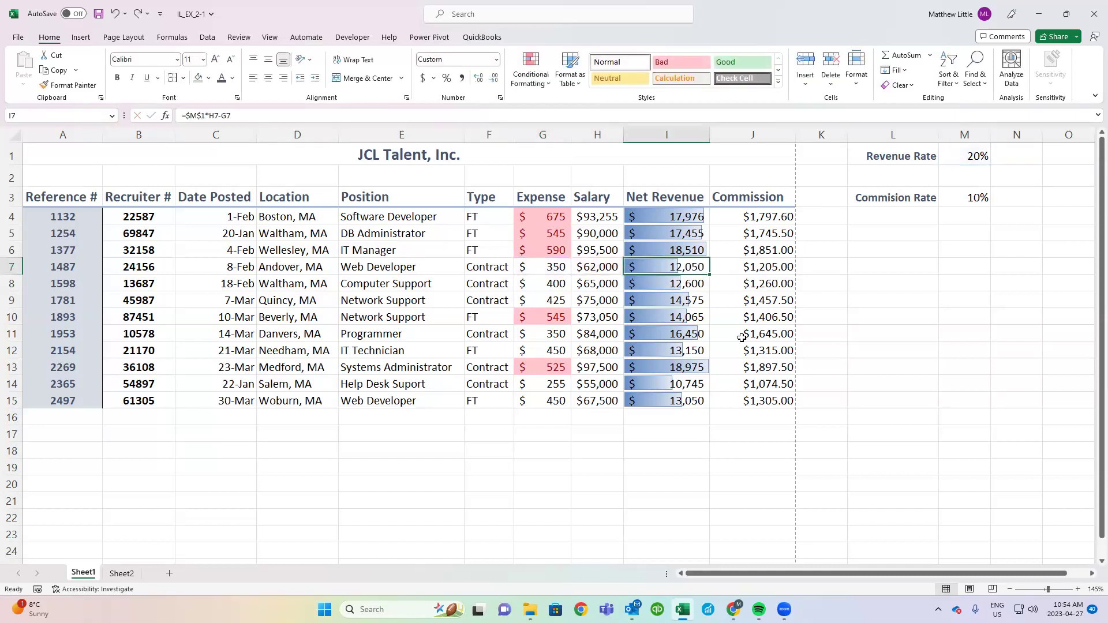
pyautogui.press('Left')
pyautogui.write('10000')
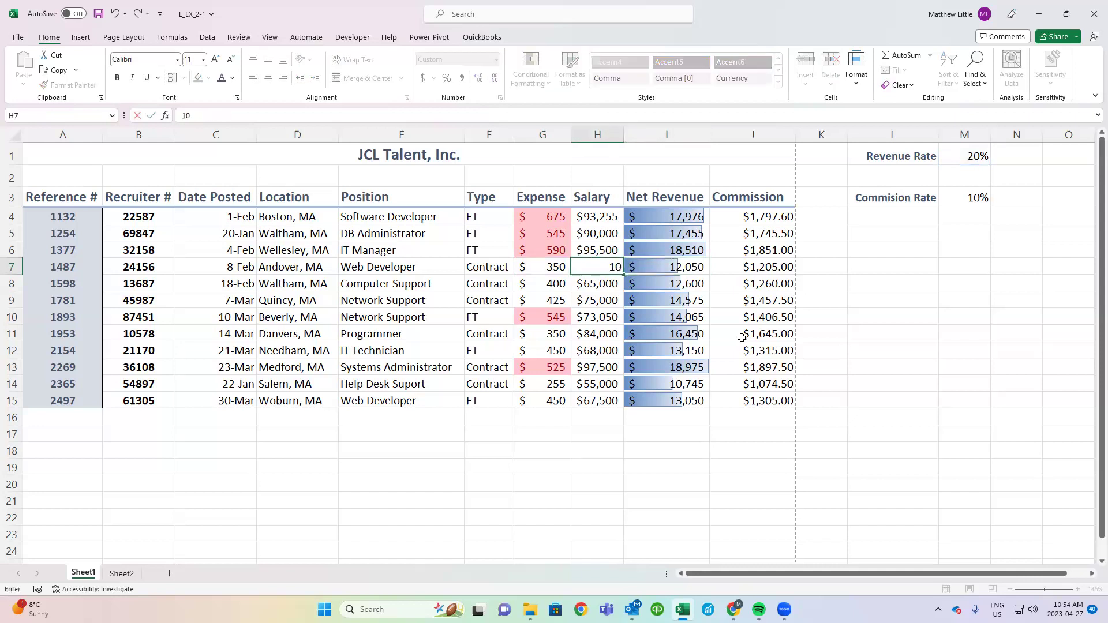
pyautogui.press('Return')
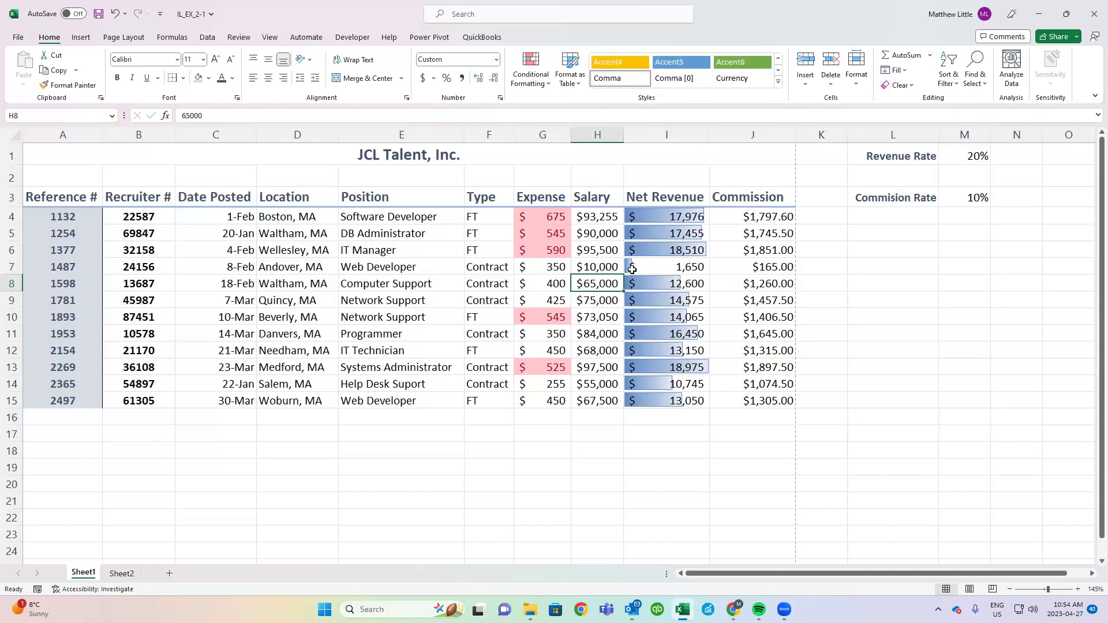
pyautogui.hotkey('ctrl', 'z')
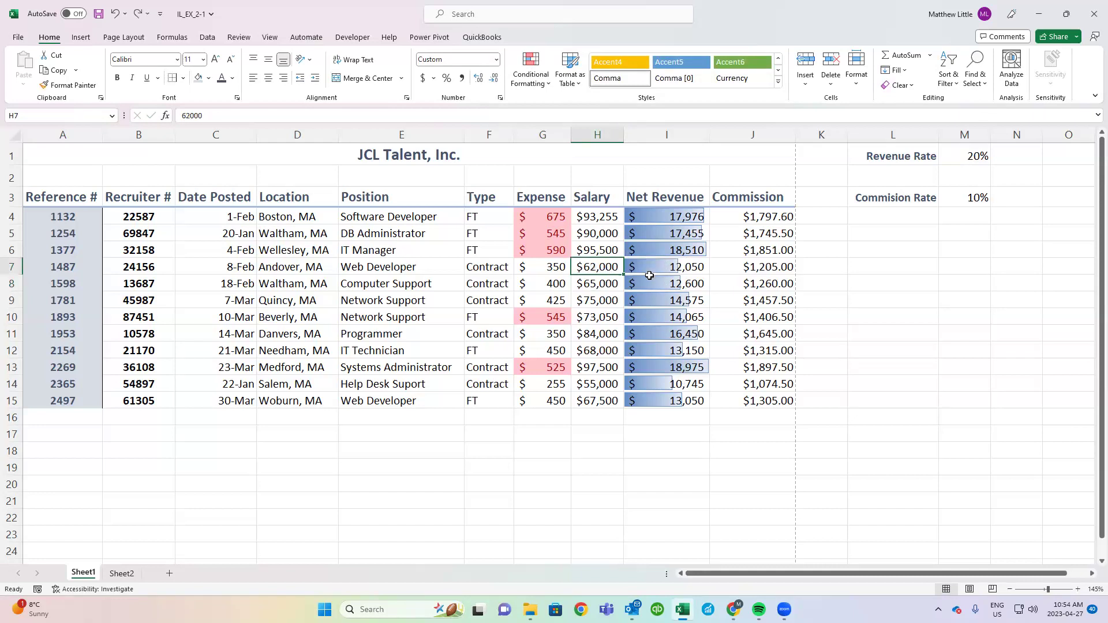
pyautogui.click(598, 289)
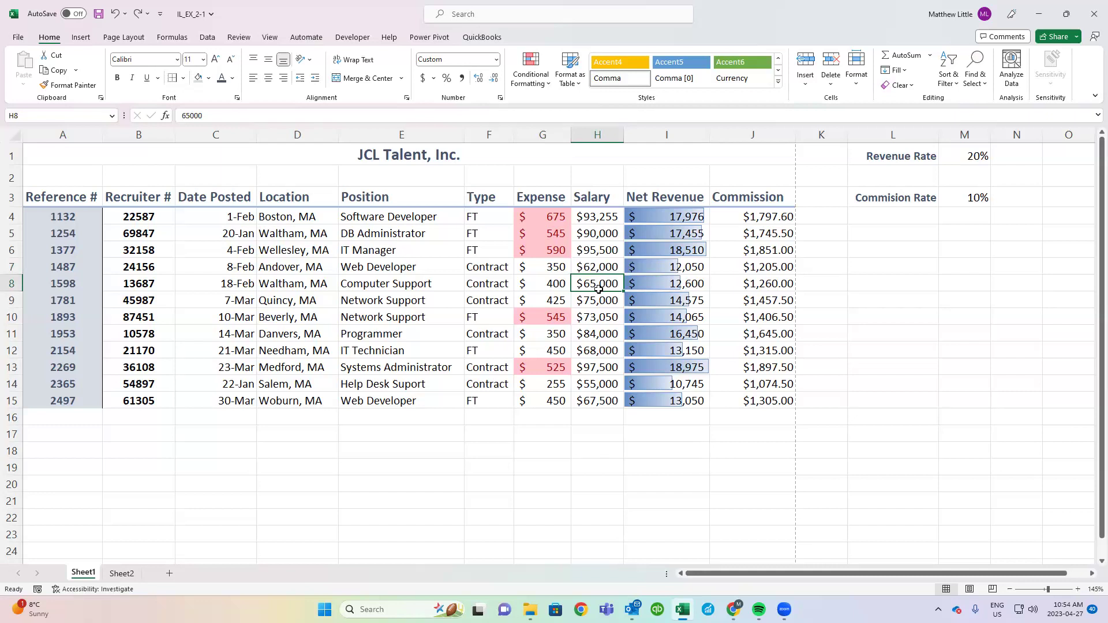
pyautogui.click(570, 431)
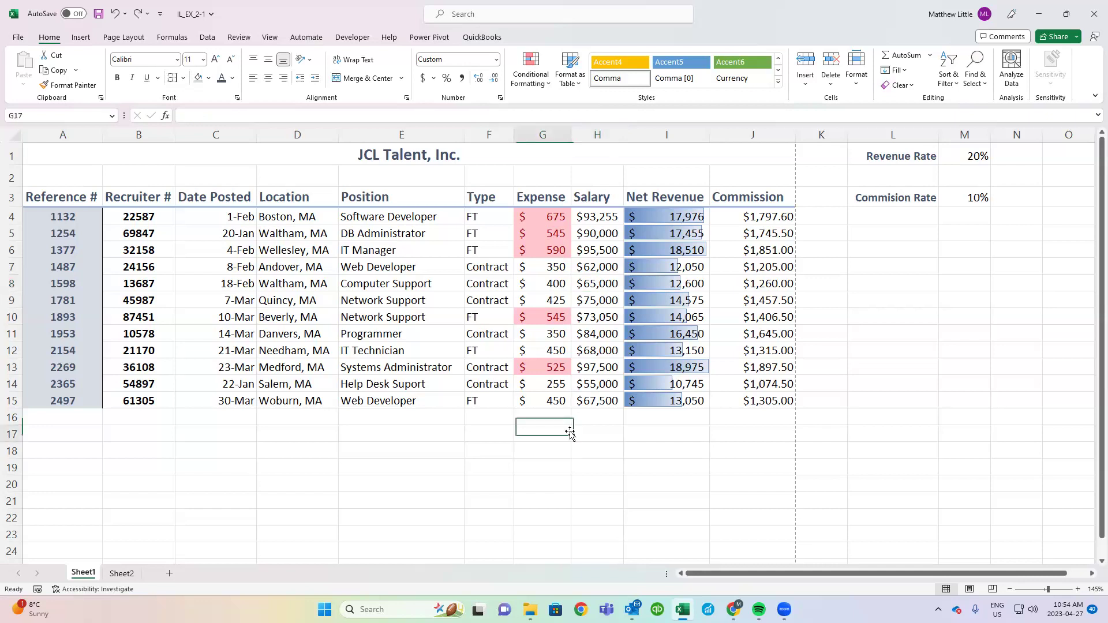
# - Set the expense in G4 to 499
pyautogui.click(553, 218)
pyautogui.write('499')
pyautogui.press('Return')
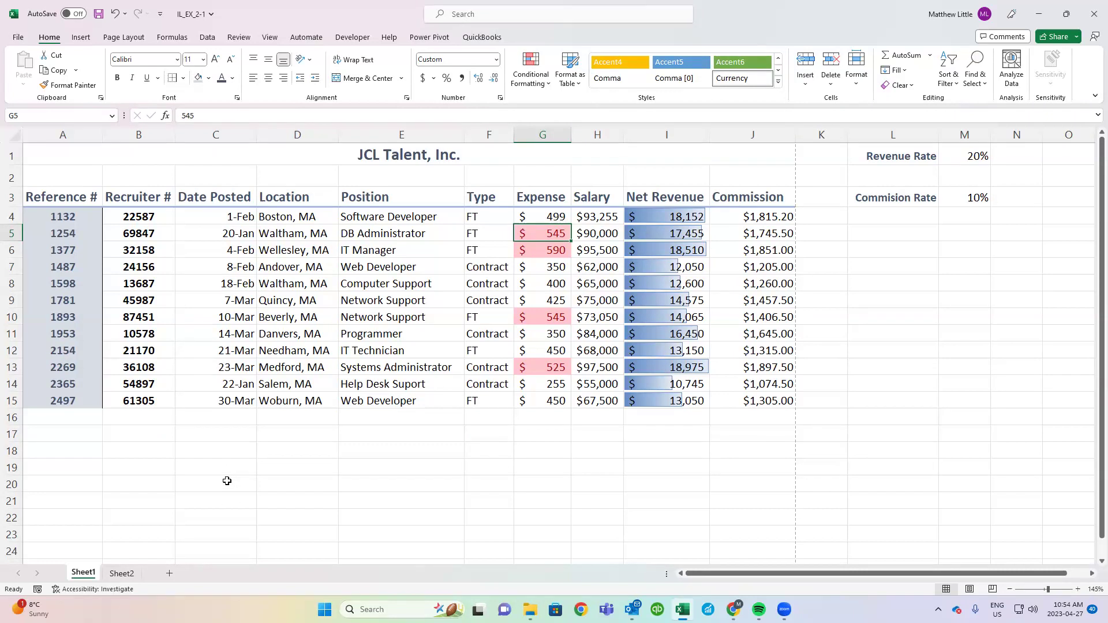
pyautogui.click(130, 578)
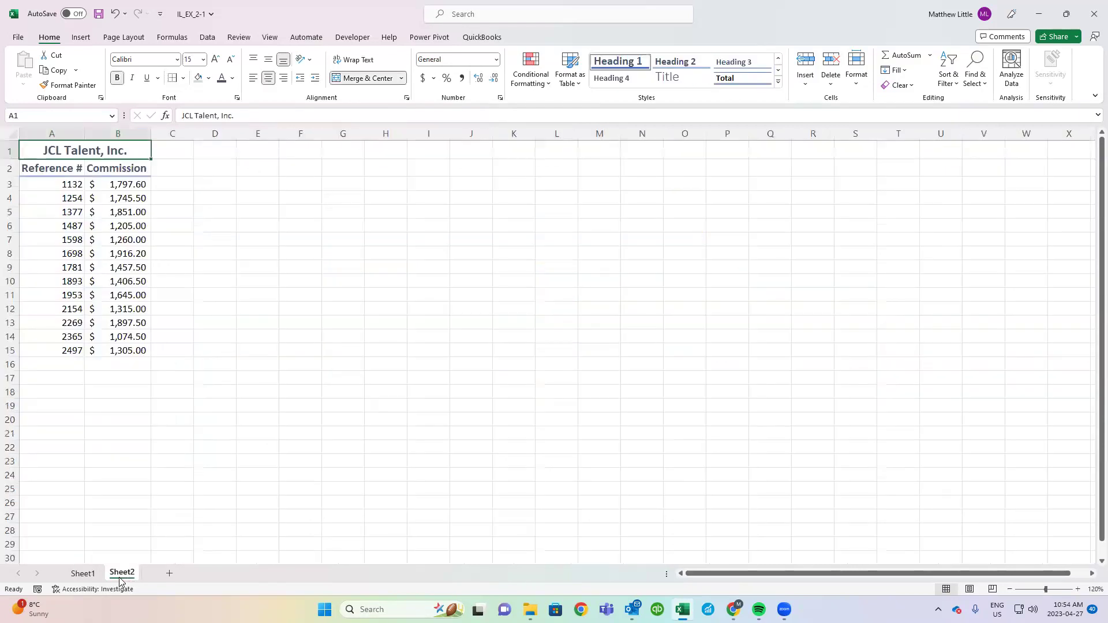
pyautogui.click(81, 577)
pyautogui.click(115, 581)
pyautogui.click(82, 577)
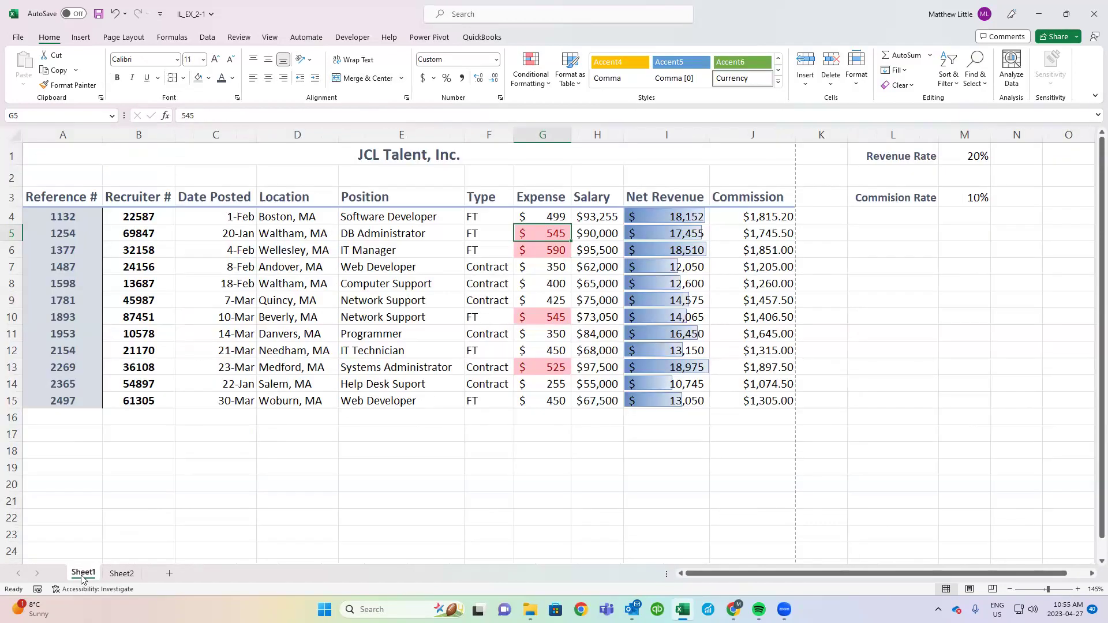
# - Rename the Sheet2 worksheet as Commission
pyautogui.click(122, 577)
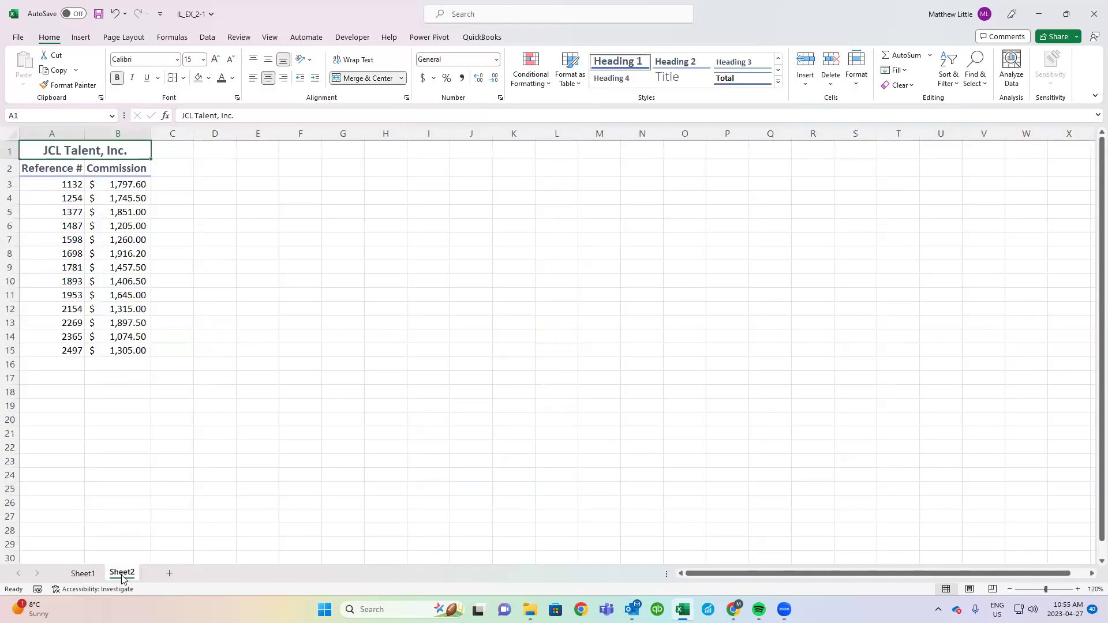
pyautogui.click(172, 502)
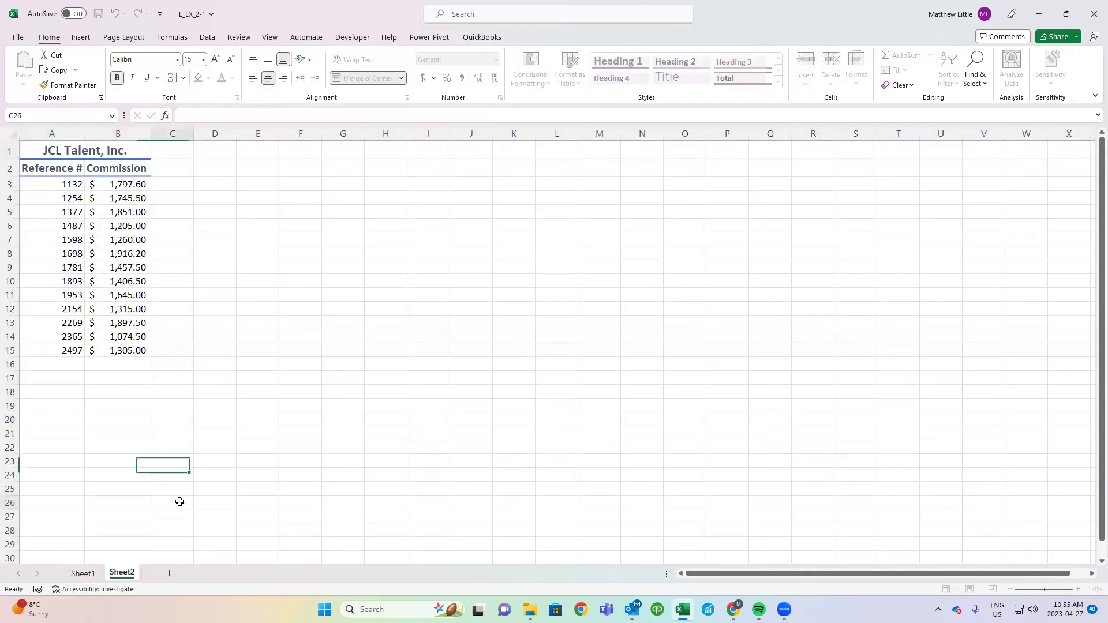
pyautogui.rightClick(138, 570)
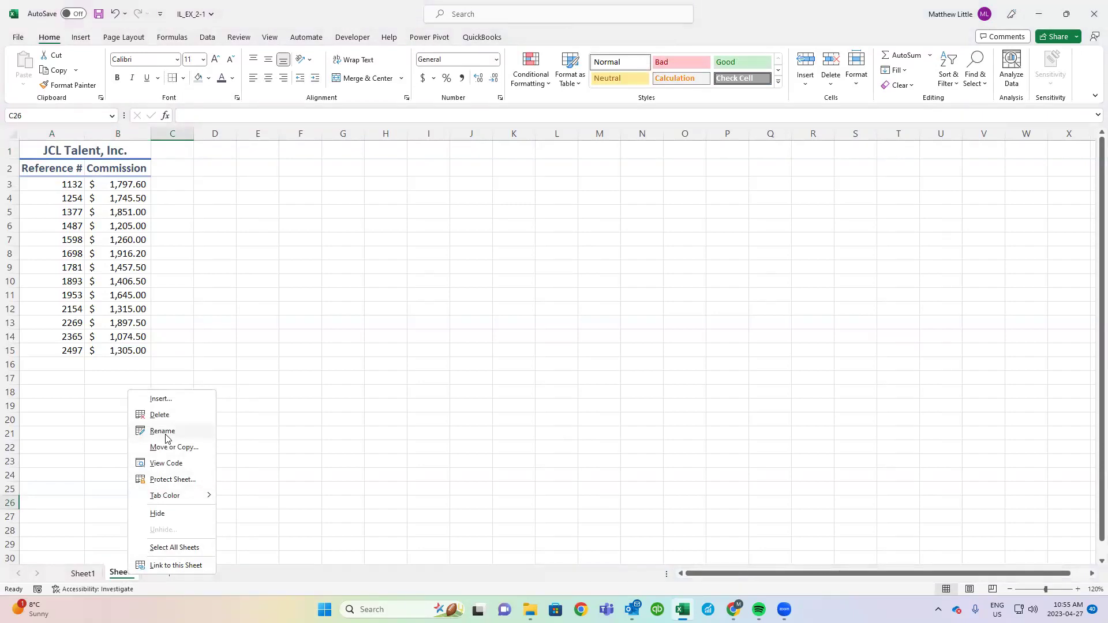
pyautogui.click(165, 432)
pyautogui.press('BackSpace')
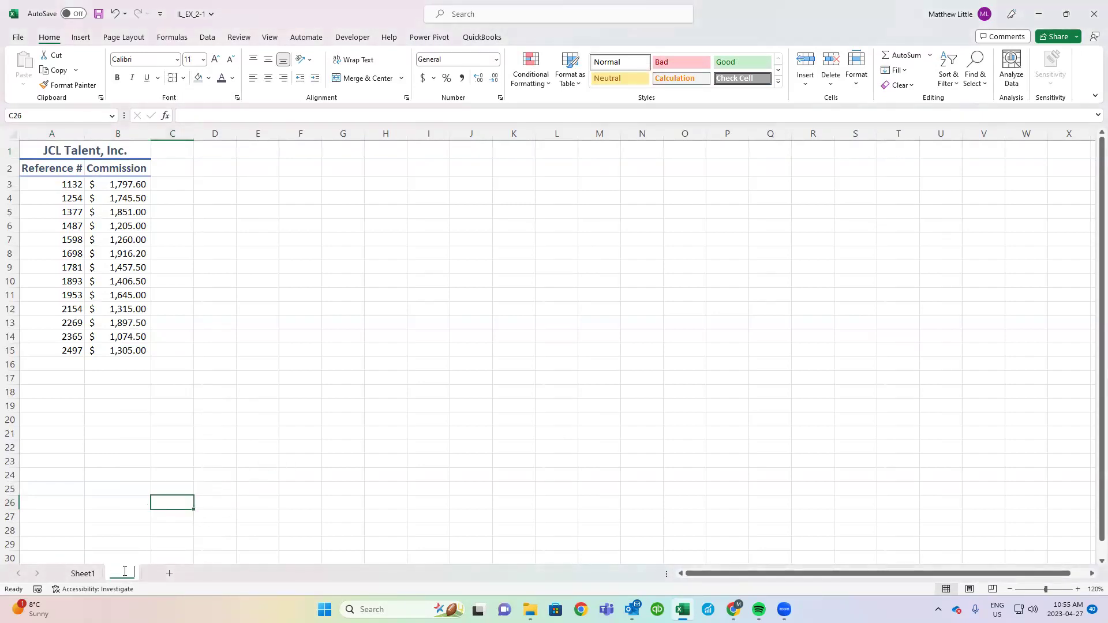
pyautogui.hotkey('ctrl', 'z')
pyautogui.write('Commissions')
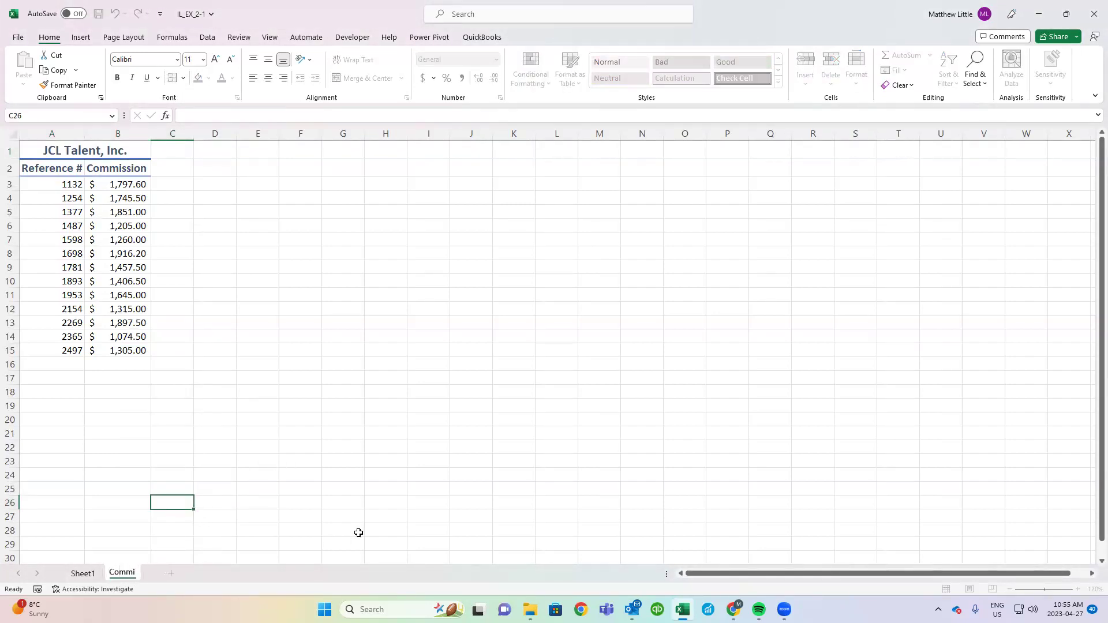
pyautogui.press('Return')
pyautogui.press('BackSpace')
pyautogui.press('Return')
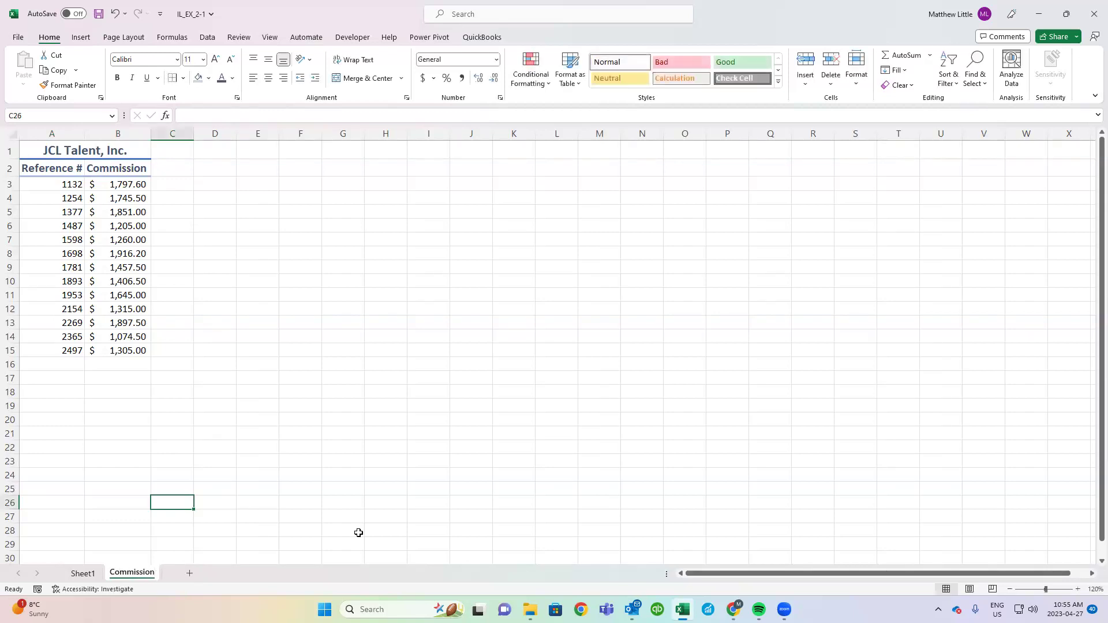
# - Give the Commission sheet tab a dark blue theme color, and check its look from the other sheet
pyautogui.rightClick(139, 577)
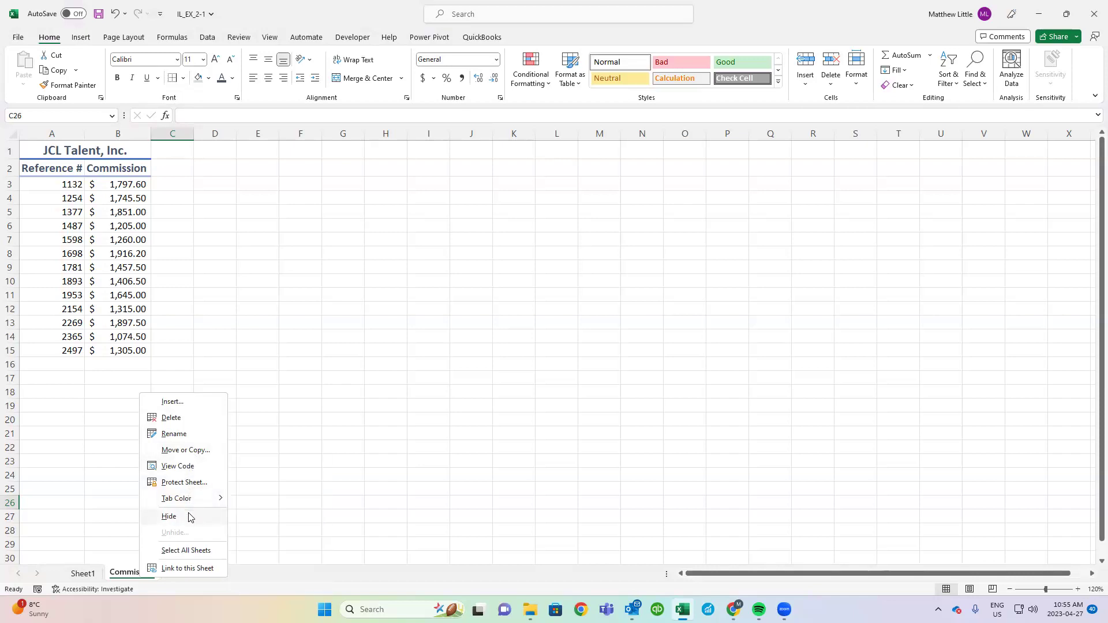
pyautogui.moveTo(191, 503)
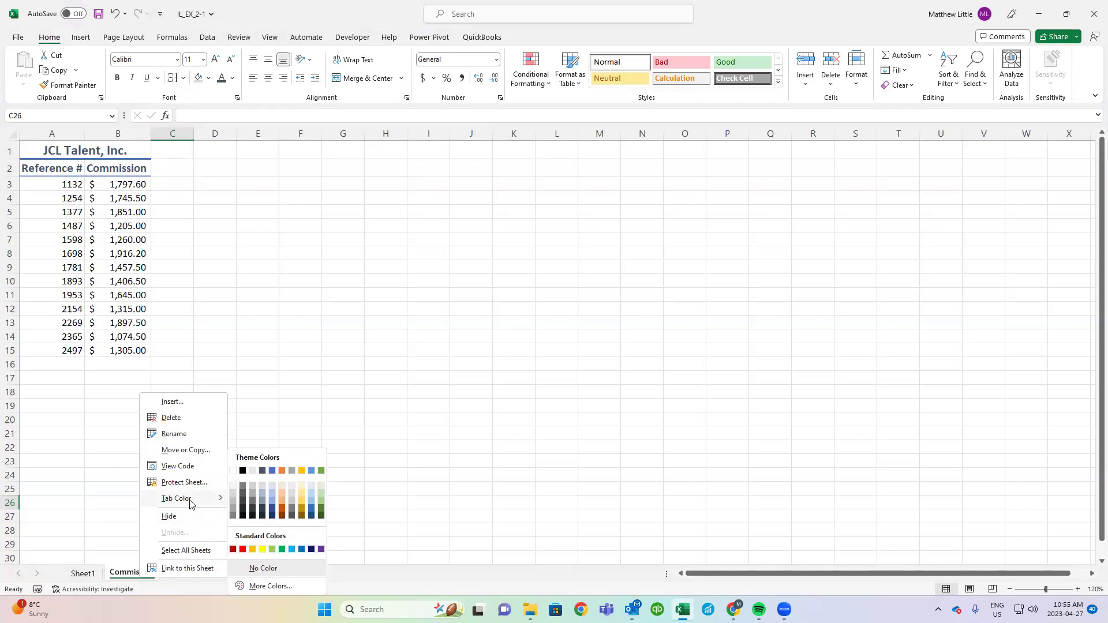
pyautogui.click(313, 512)
pyautogui.click(82, 573)
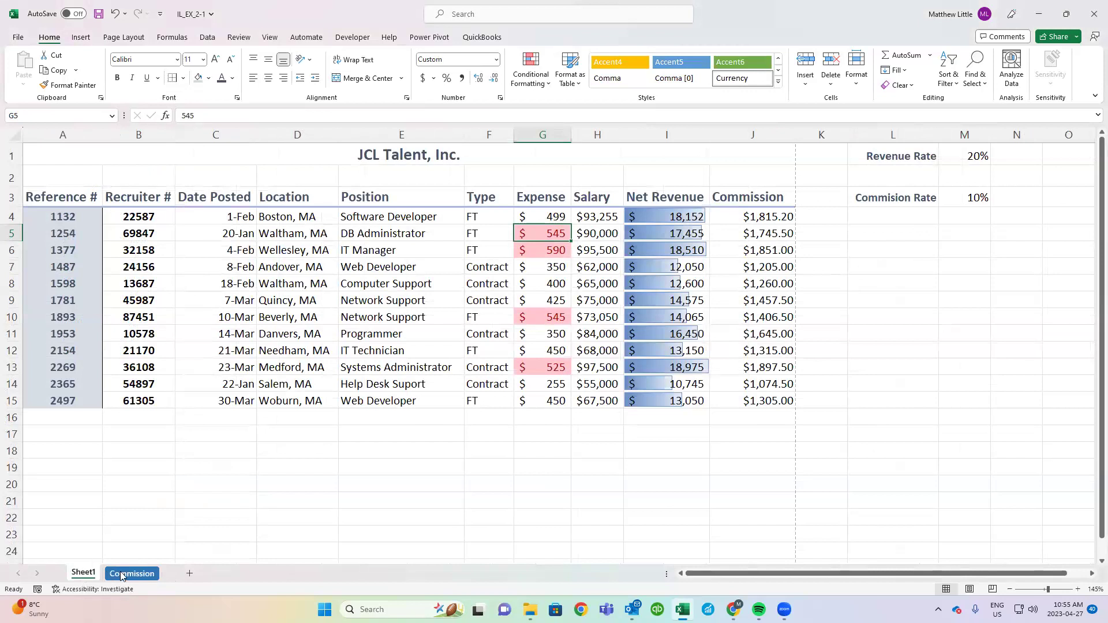
pyautogui.click(121, 573)
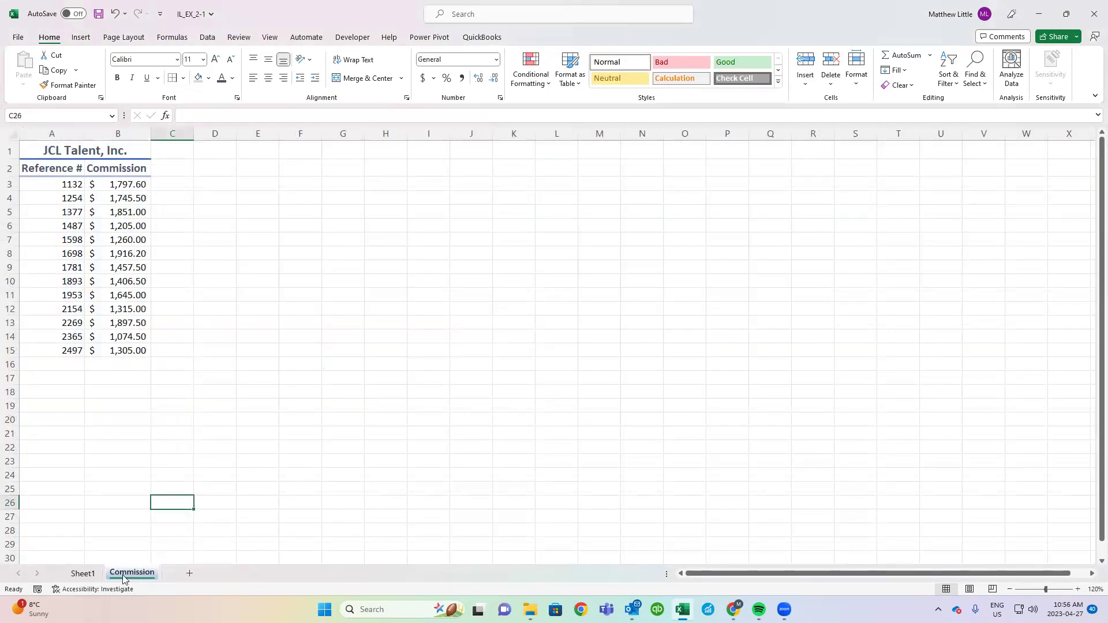
# - Rename the Sheet1 worksheet as Boston Tech
pyautogui.hotkey('ctrl', 'pageup')
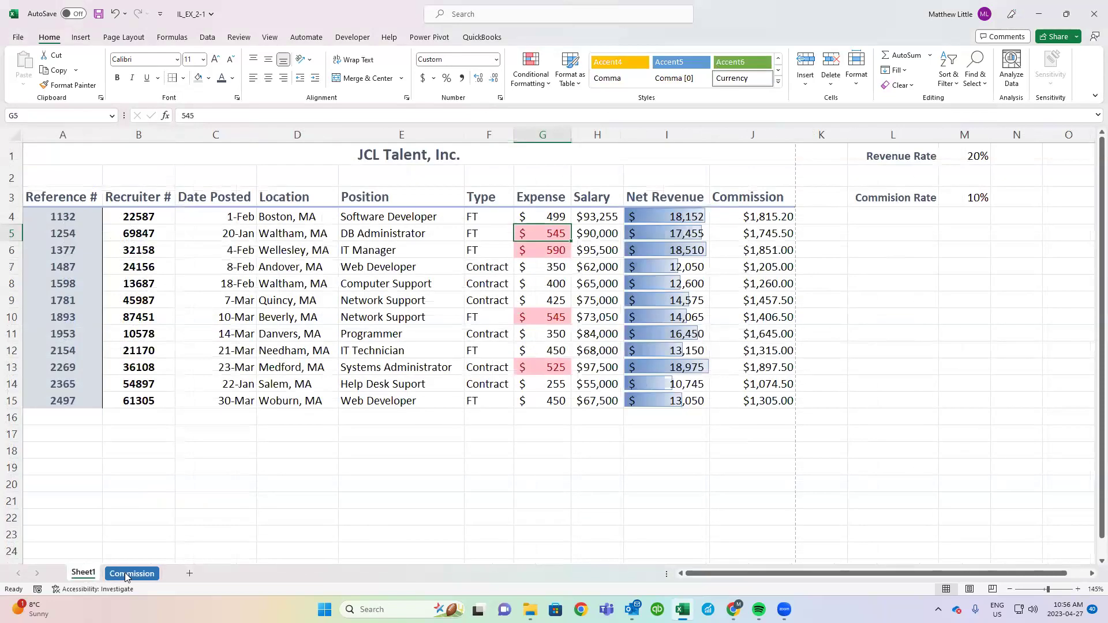
pyautogui.doubleClick(83, 573)
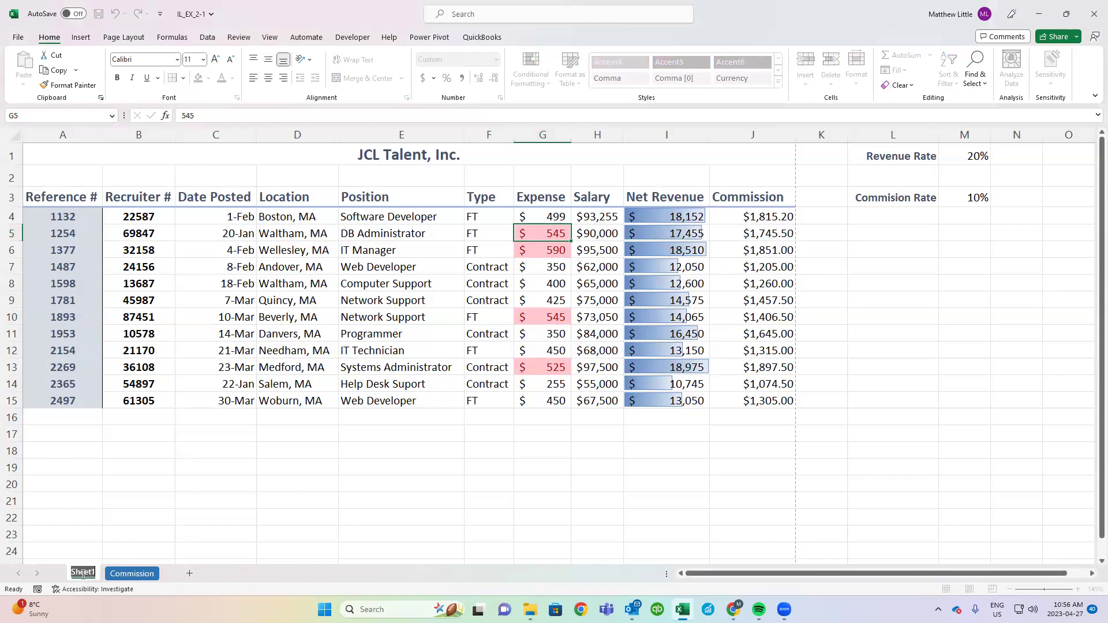
pyautogui.write('Boston Tech')
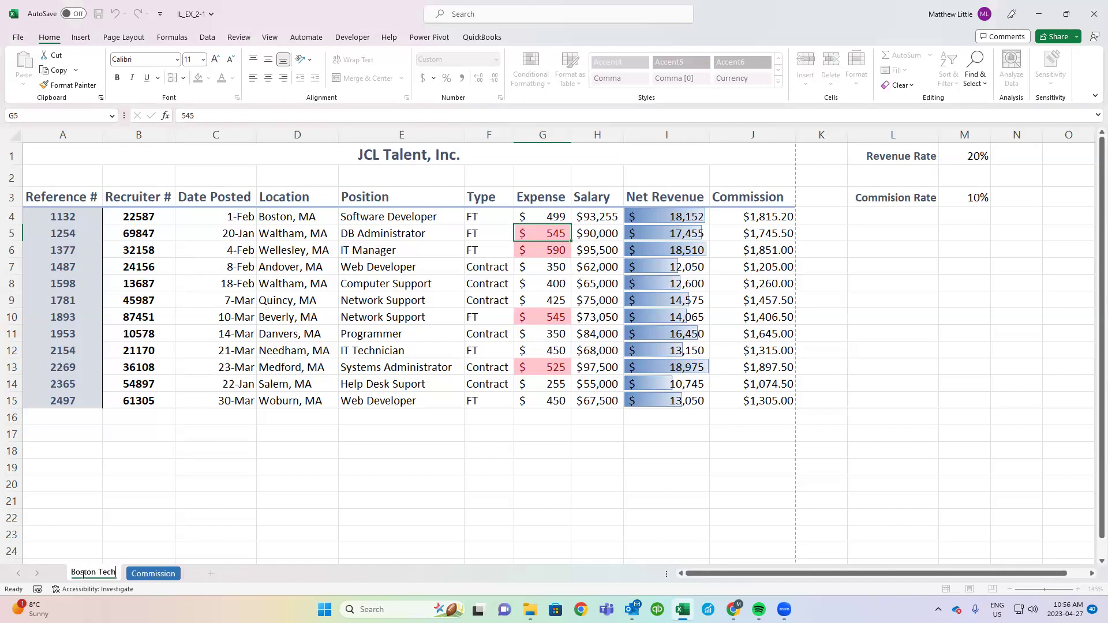
pyautogui.click(133, 572)
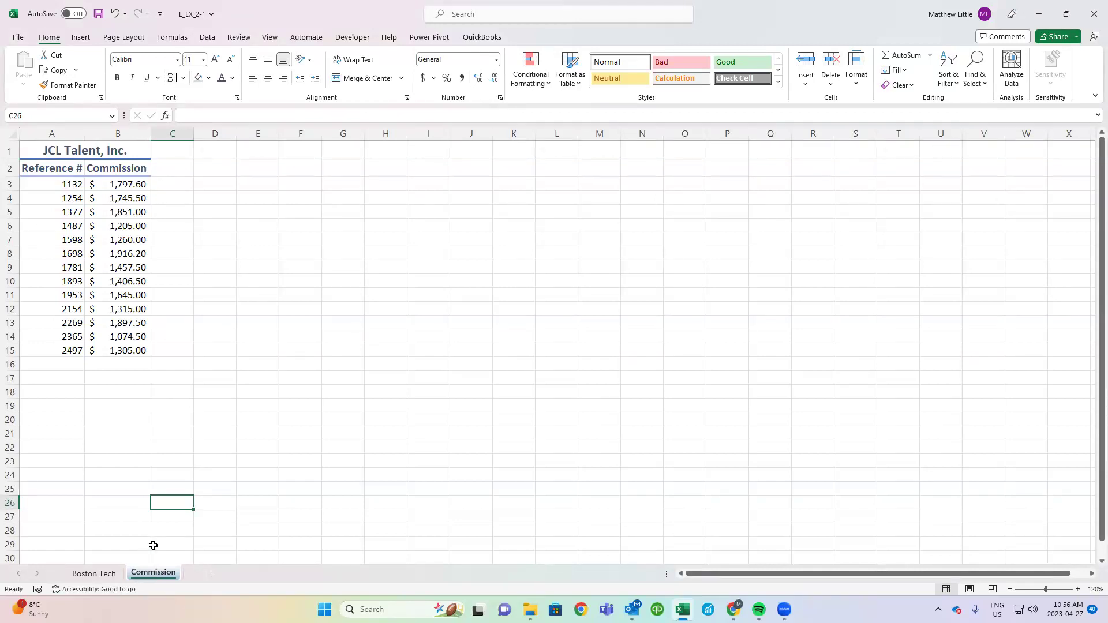
pyautogui.click(232, 531)
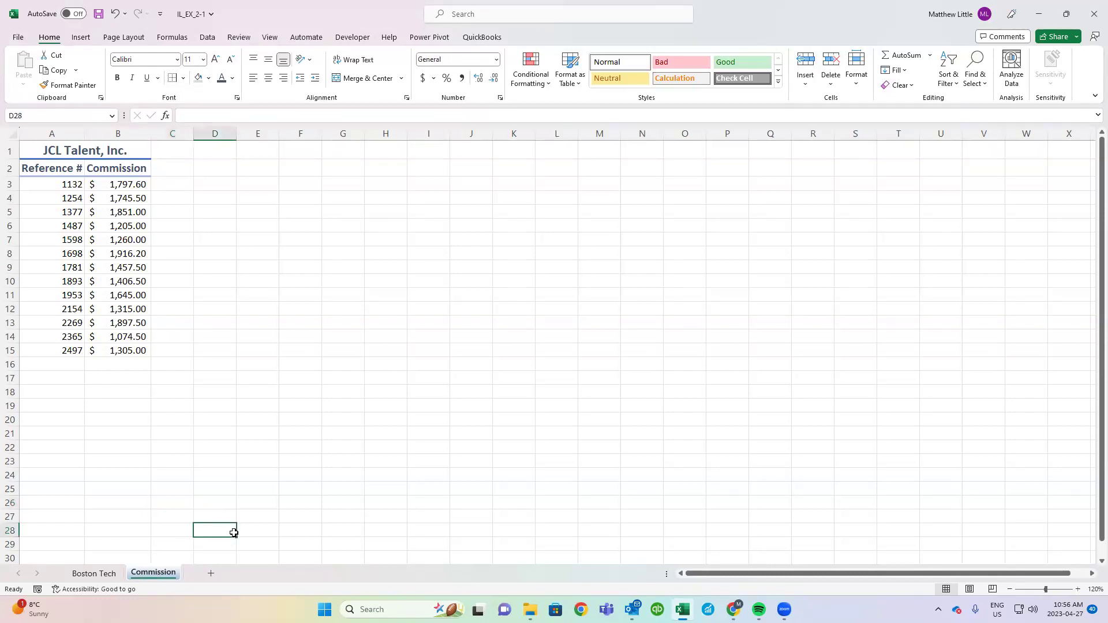
# - Add a new blank worksheet after Commission and name it Sheet3
pyautogui.click(212, 575)
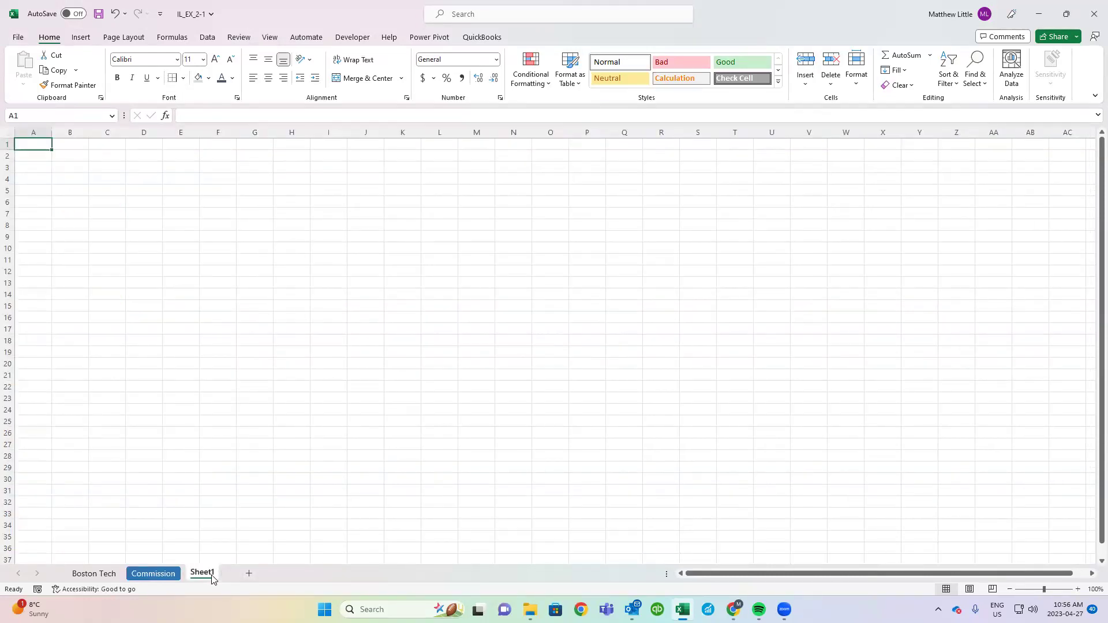
pyautogui.doubleClick(203, 573)
pyautogui.press('BackSpace')
pyautogui.write('3')
pyautogui.press('Return')
pyautogui.click(293, 548)
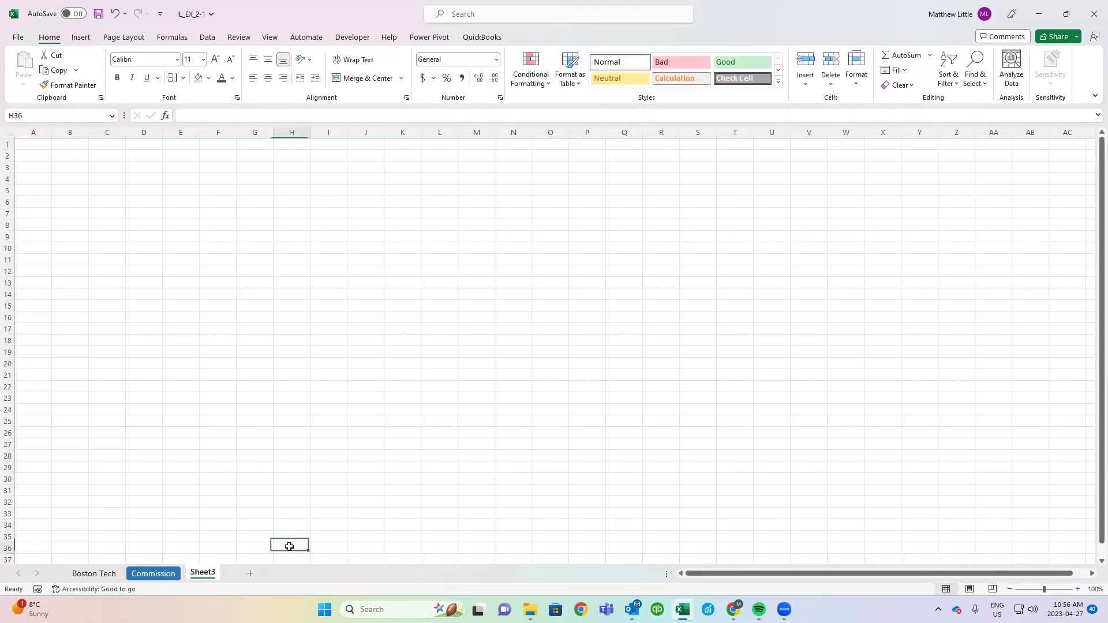
# - Try reordering the Commission sheet around Sheet3, and delete the Sheet3 worksheet
pyautogui.click(163, 574)
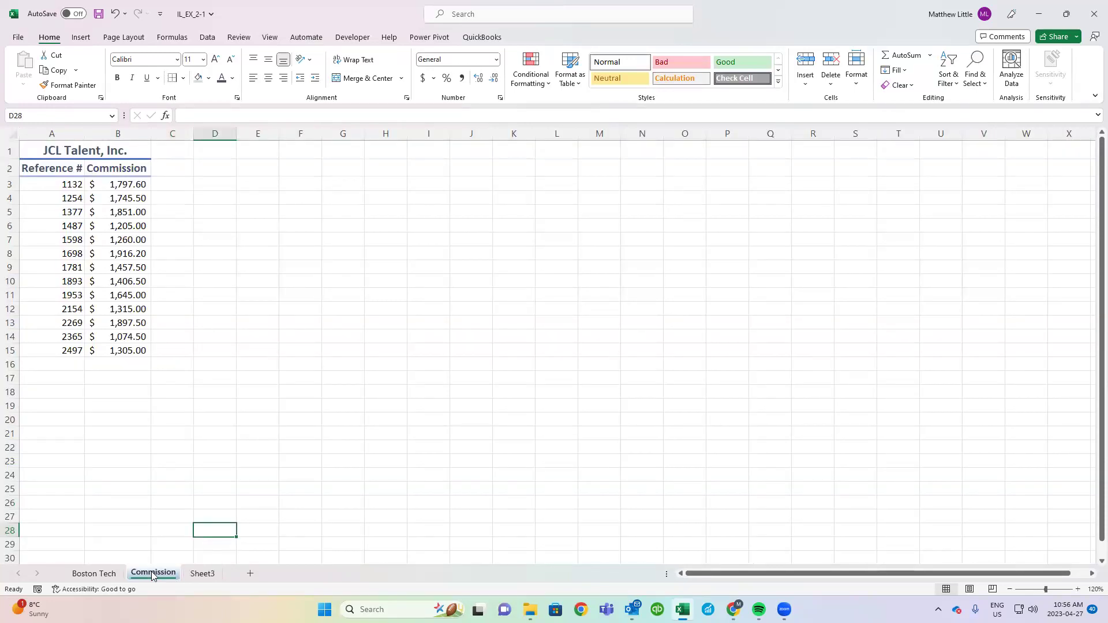
pyautogui.moveTo(152, 575)
pyautogui.mouseDown()
pyautogui.moveTo(233, 572)
pyautogui.moveTo(73, 578)
pyautogui.moveTo(234, 574)
pyautogui.mouseUp()
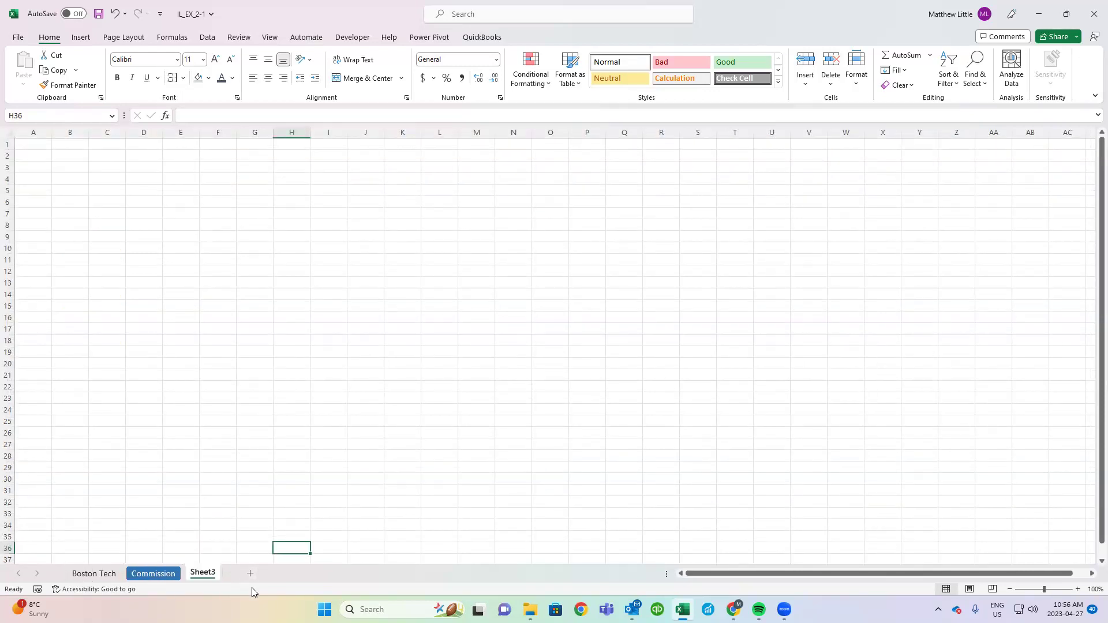
pyautogui.rightClick(206, 578)
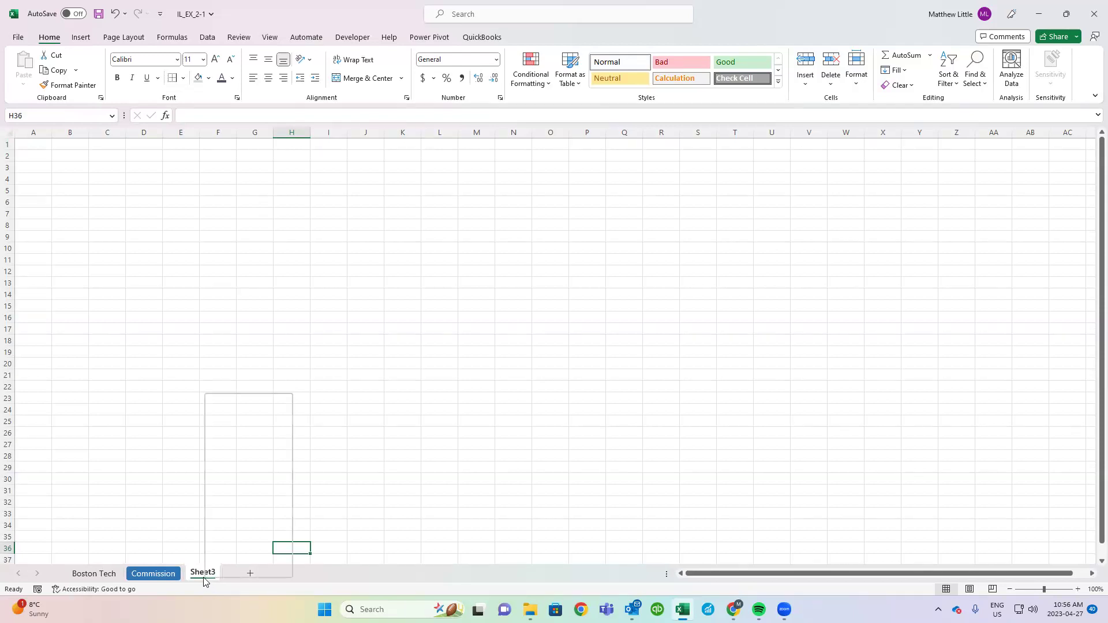
pyautogui.click(267, 418)
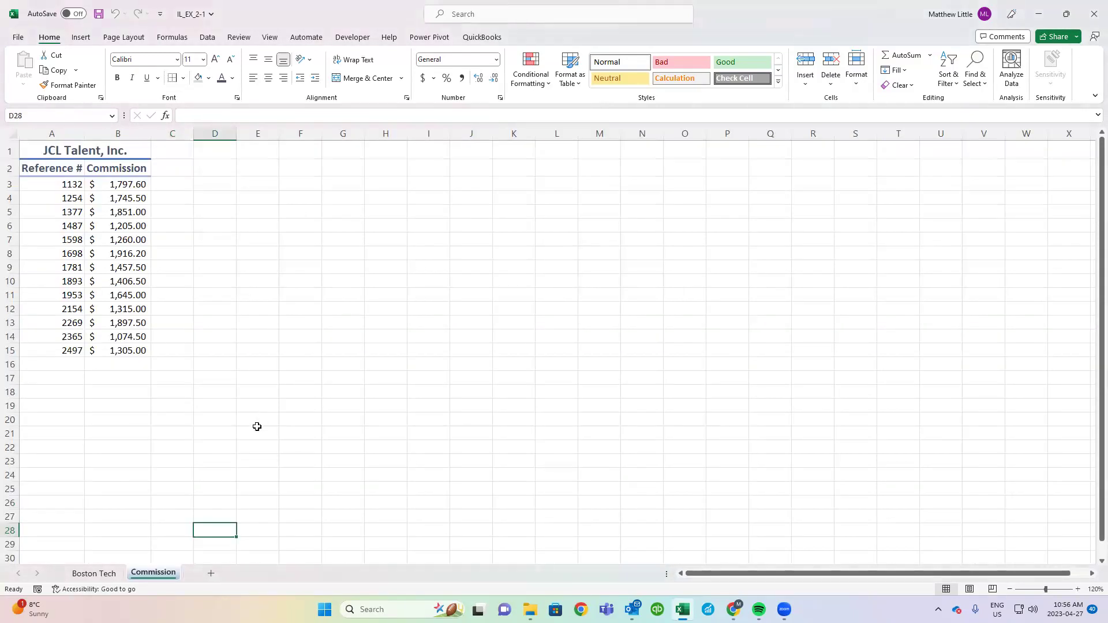
pyautogui.click(185, 473)
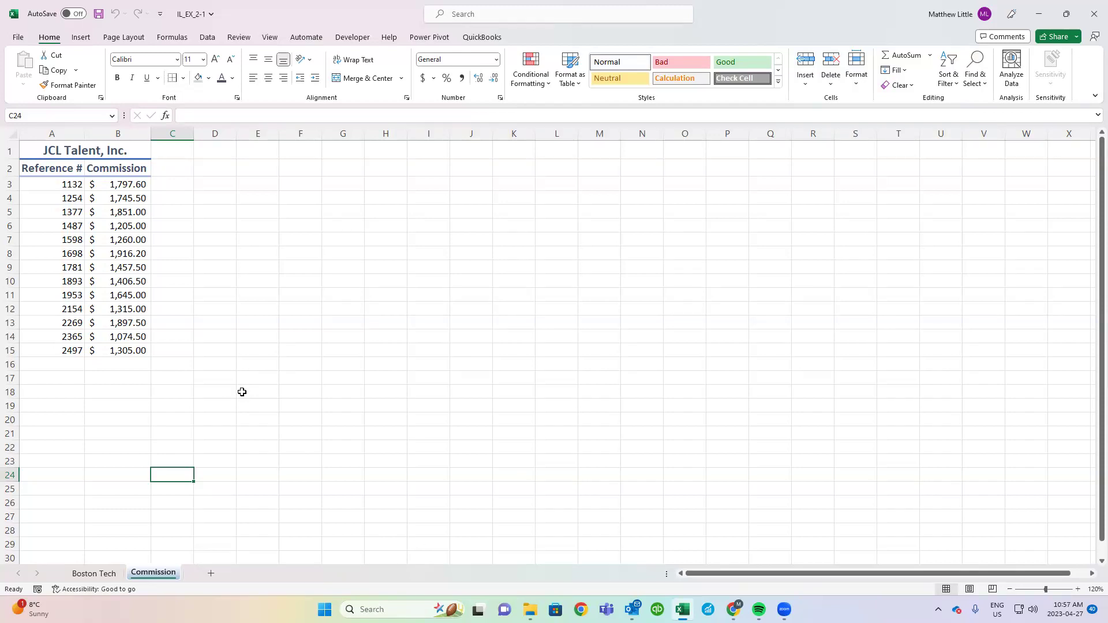
# - Check the workbook statistics from the Boston Tech sheet
pyautogui.click(91, 574)
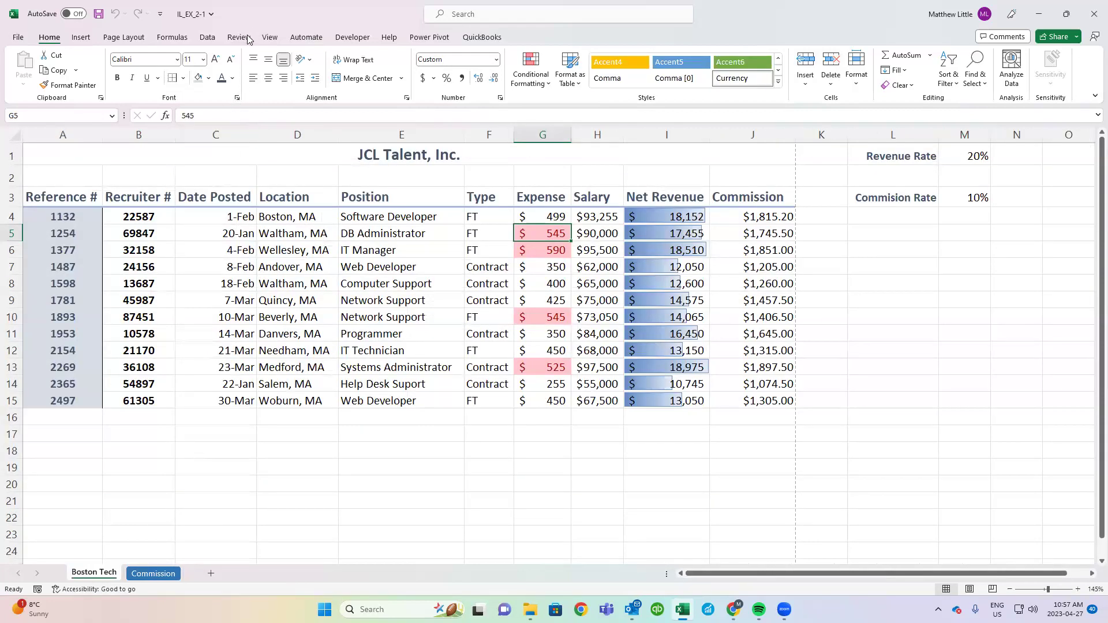
pyautogui.click(246, 38)
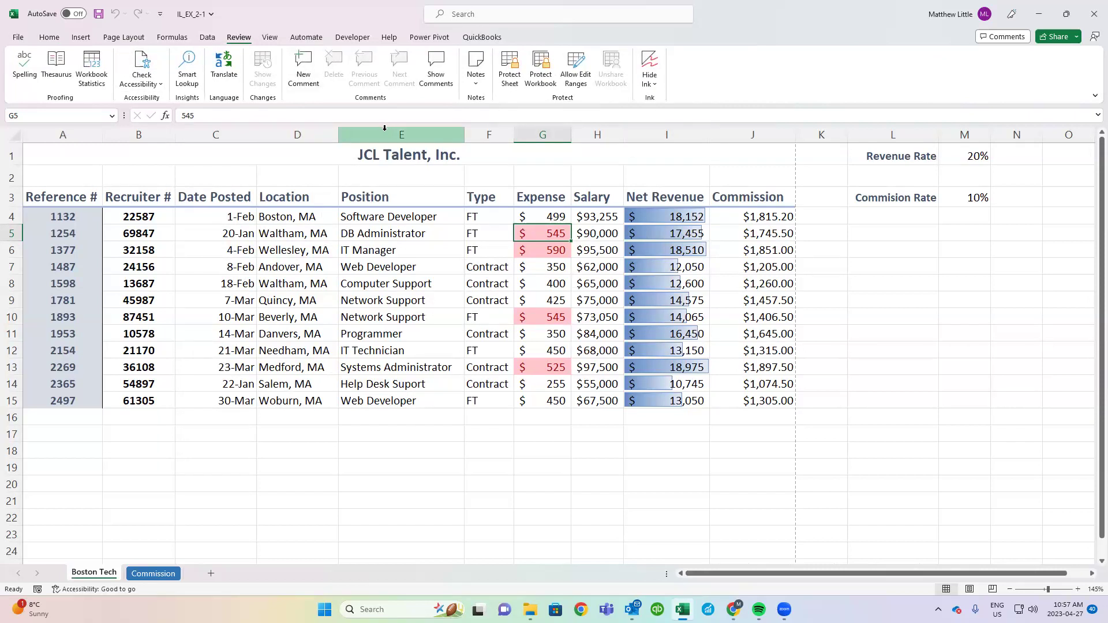
pyautogui.click(92, 79)
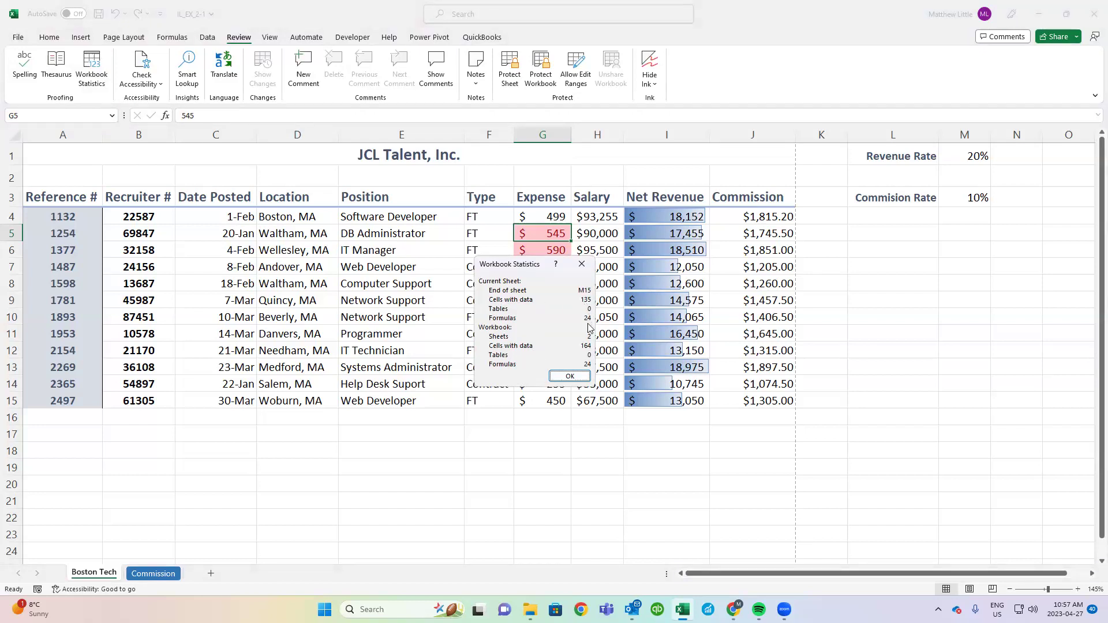
pyautogui.click(569, 375)
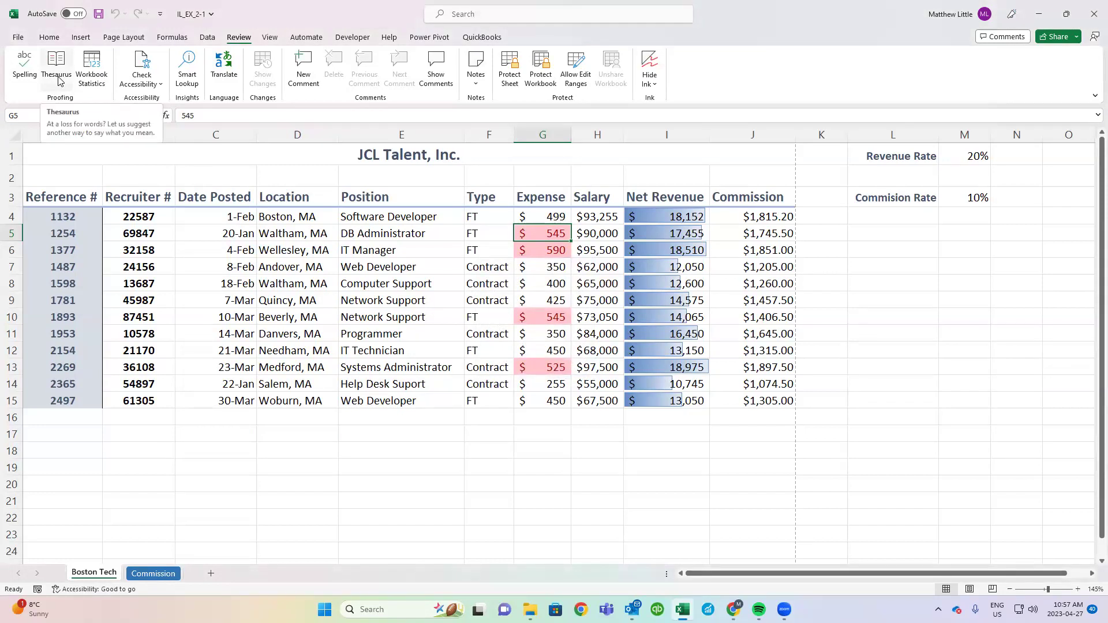
# - Spell-check the whole Boston Tech sheet, correcting Suport to Support in E14 and Commision to Commission in L3
pyautogui.click(25, 70)
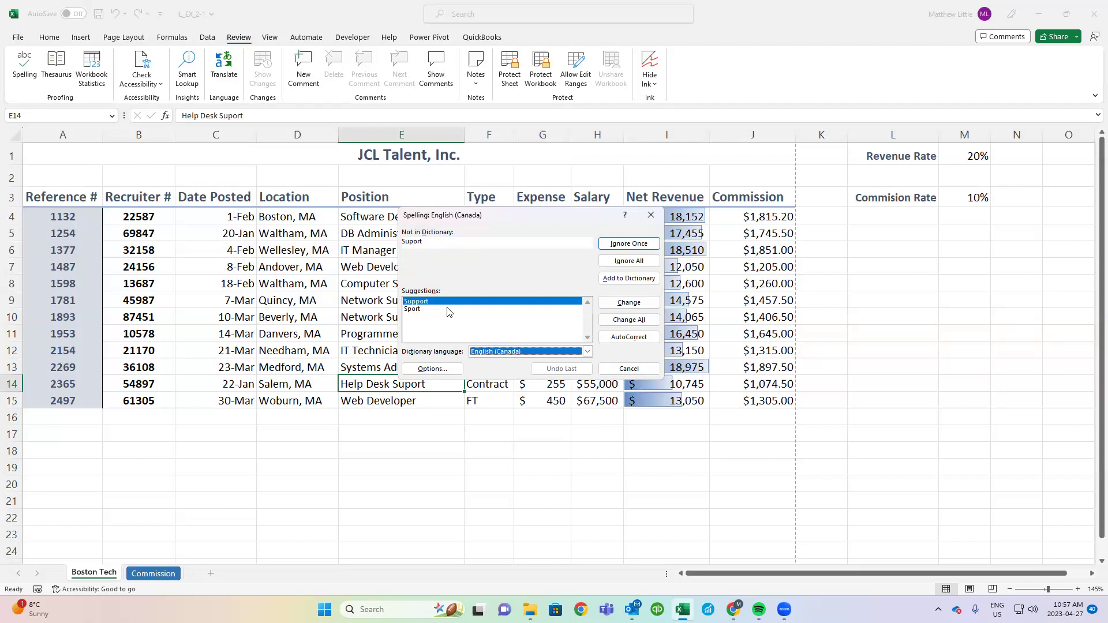
pyautogui.click(607, 302)
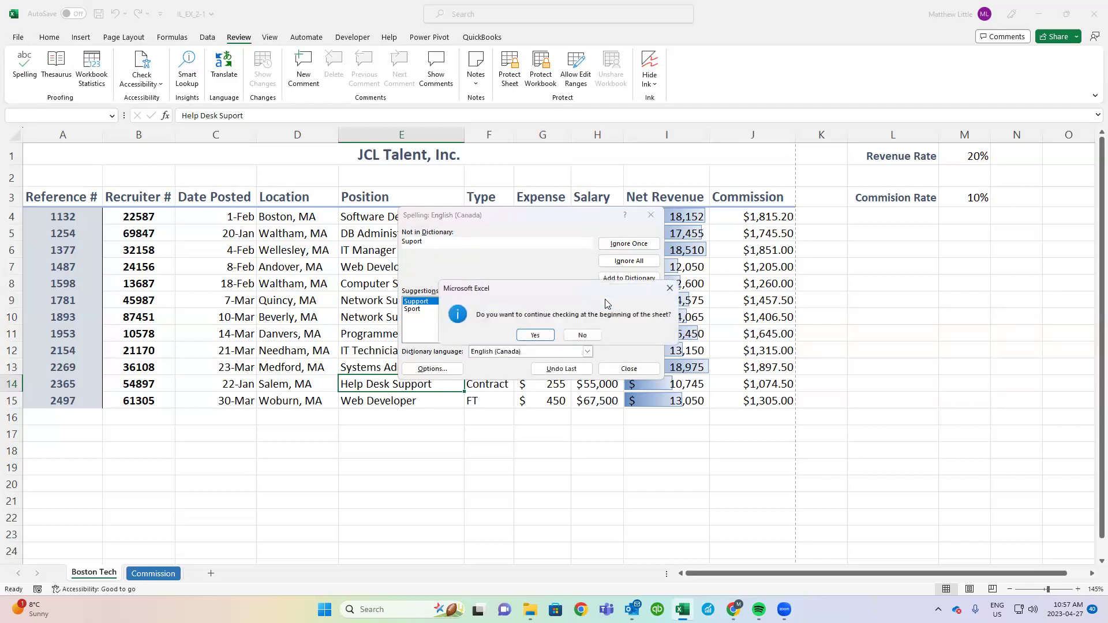
pyautogui.click(534, 336)
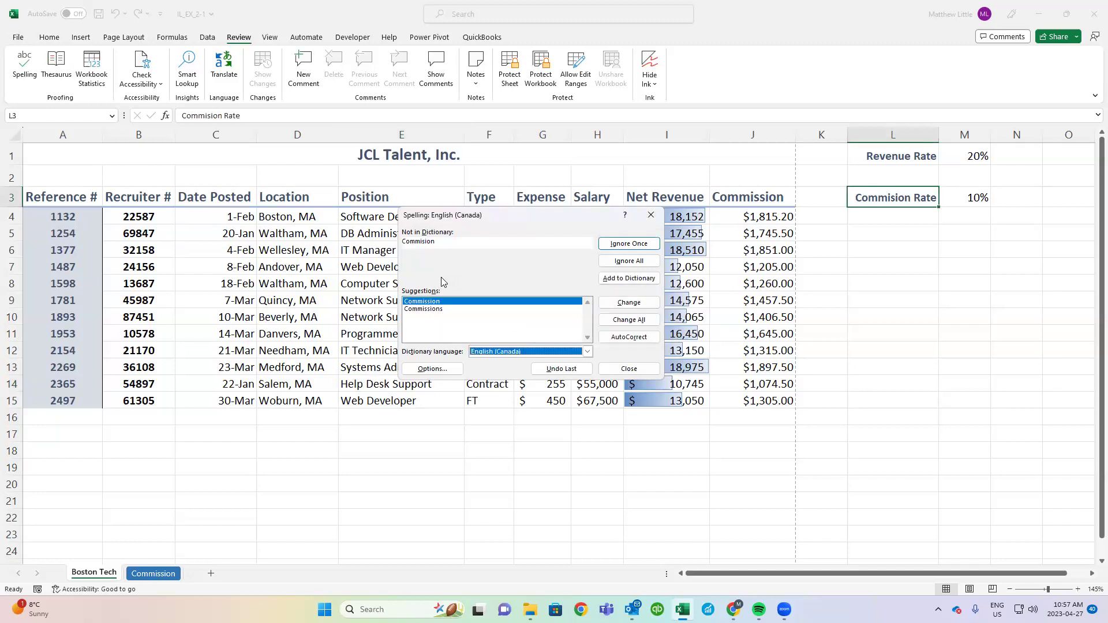
pyautogui.click(620, 302)
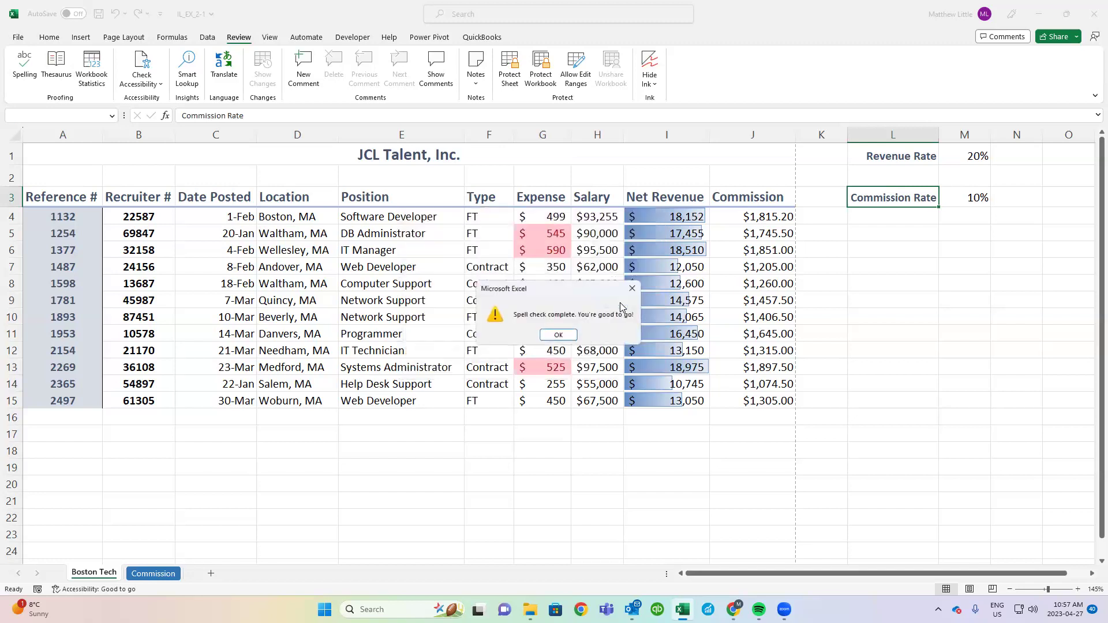
pyautogui.click(555, 334)
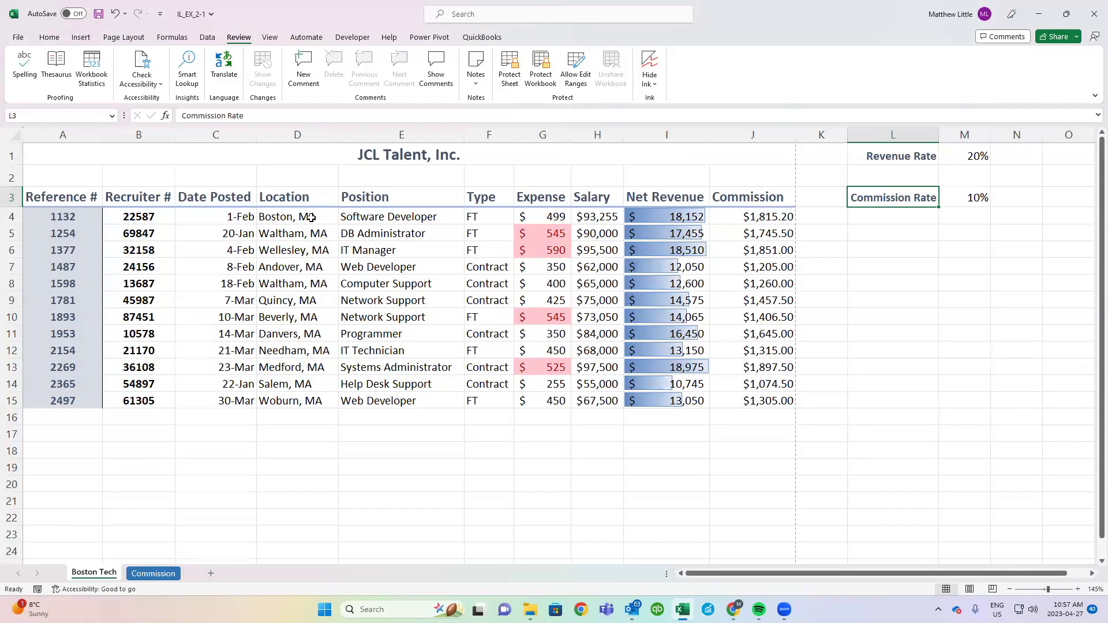
pyautogui.click(57, 41)
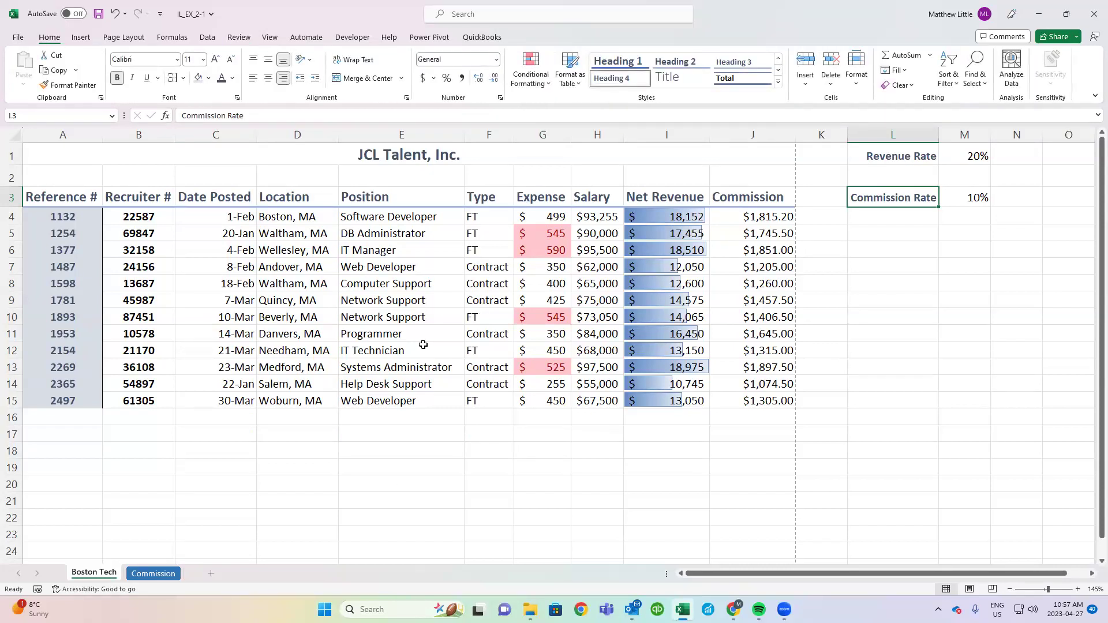
# - Find all occurrences of Contract on the Boston Tech sheet and replace every one with Temp
pyautogui.click(976, 87)
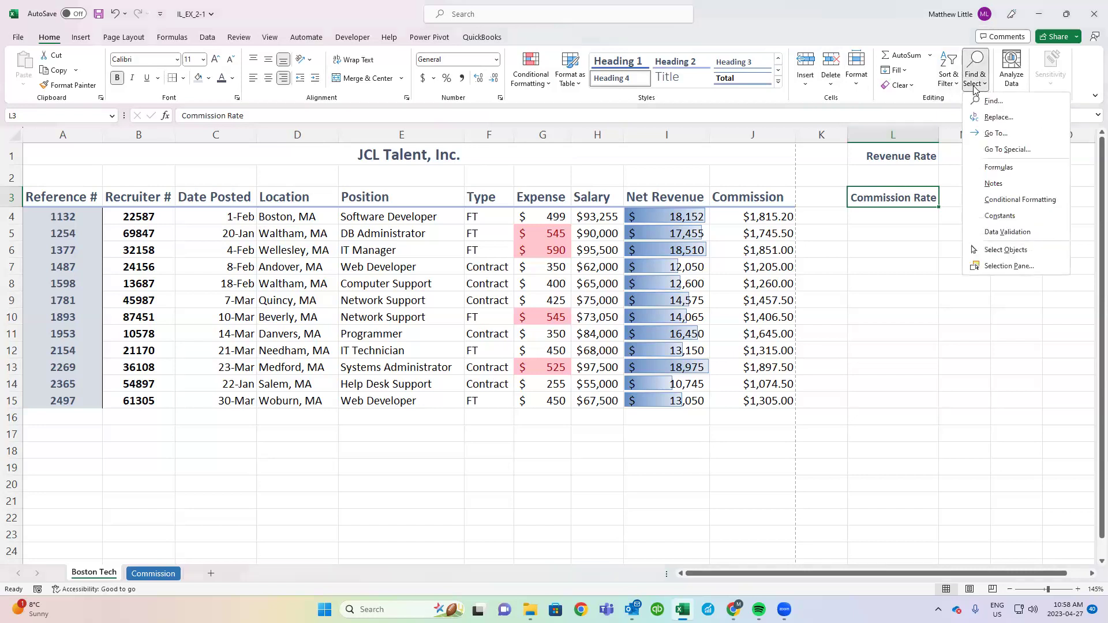
pyautogui.click(989, 118)
pyautogui.click(469, 297)
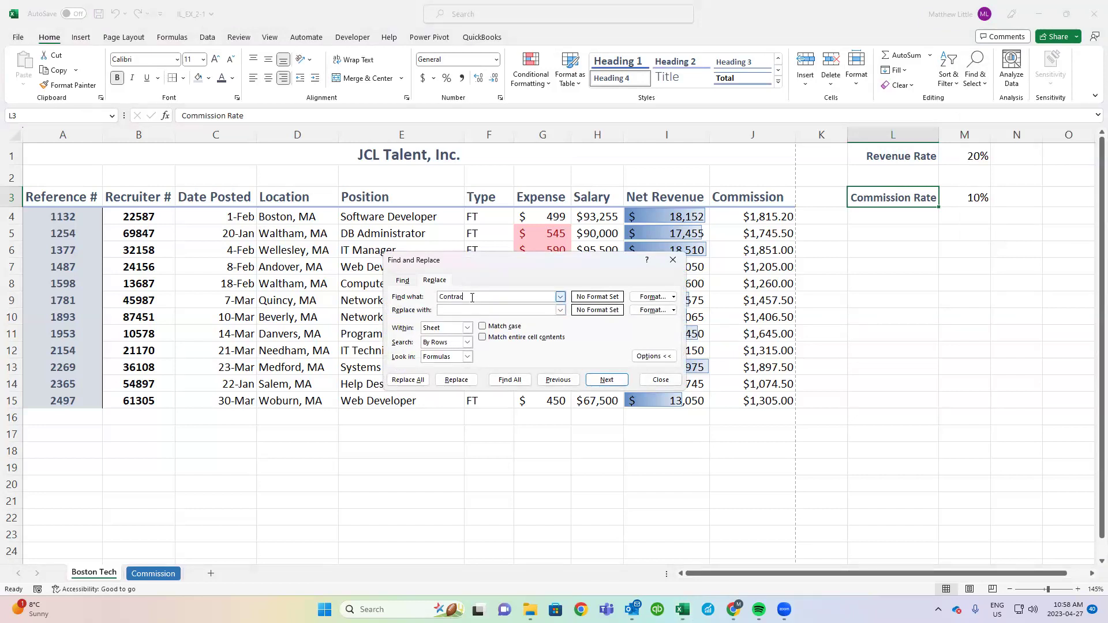
pyautogui.write('Temp')
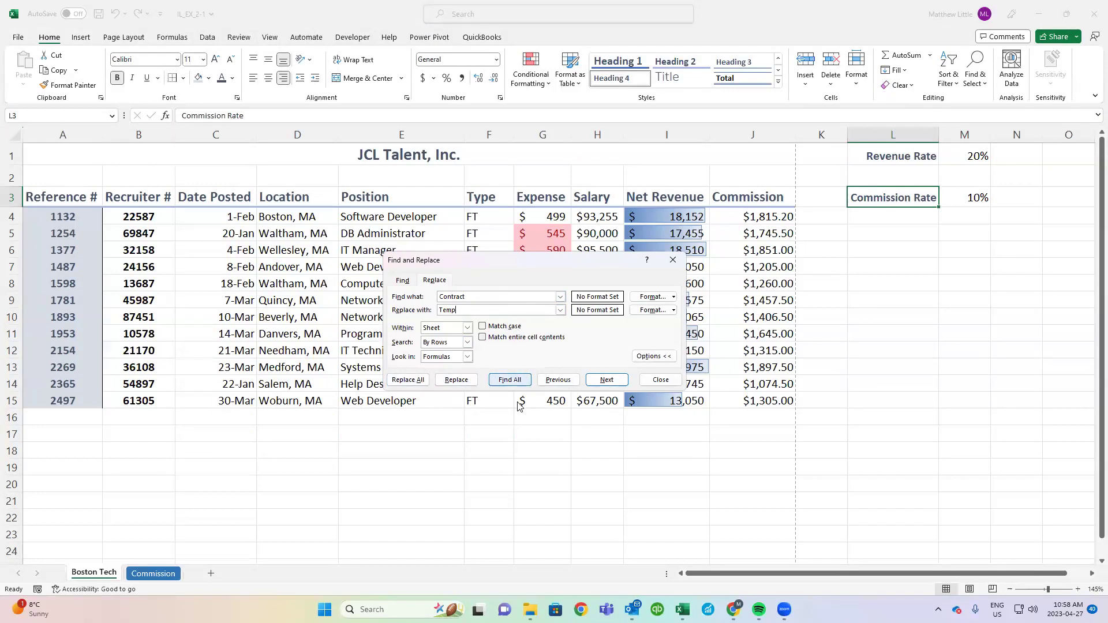
pyautogui.click(511, 379)
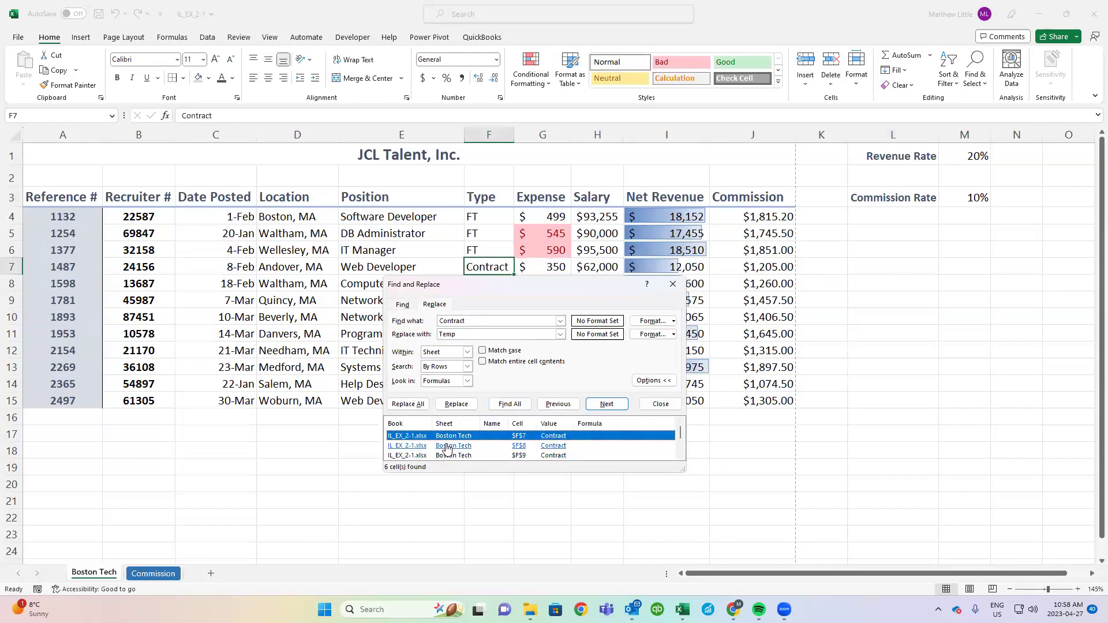
pyautogui.click(407, 403)
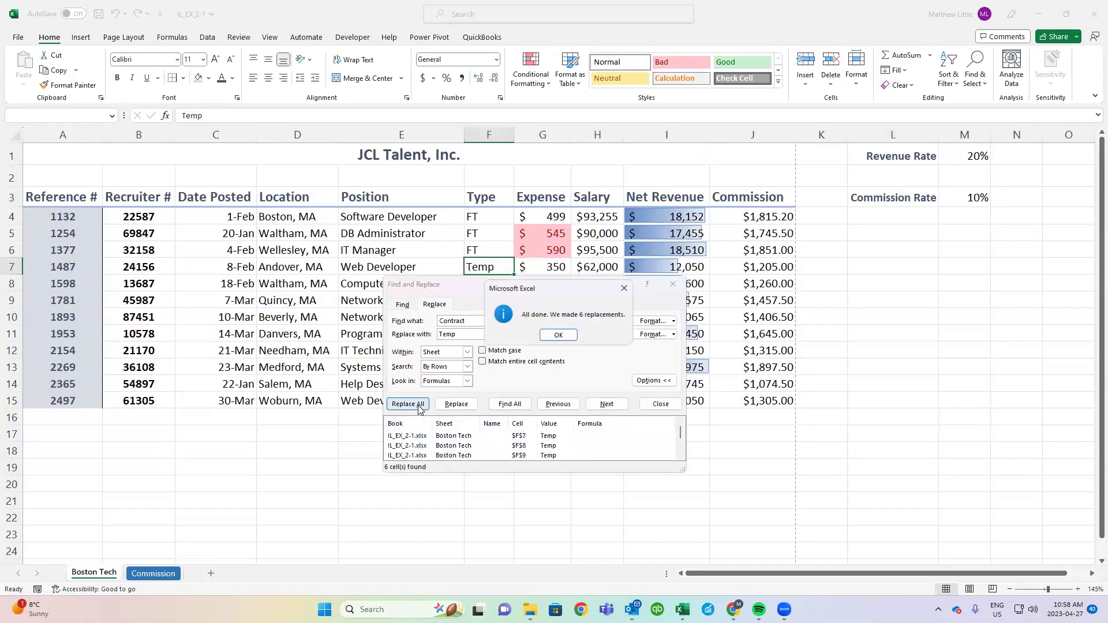
pyautogui.click(556, 336)
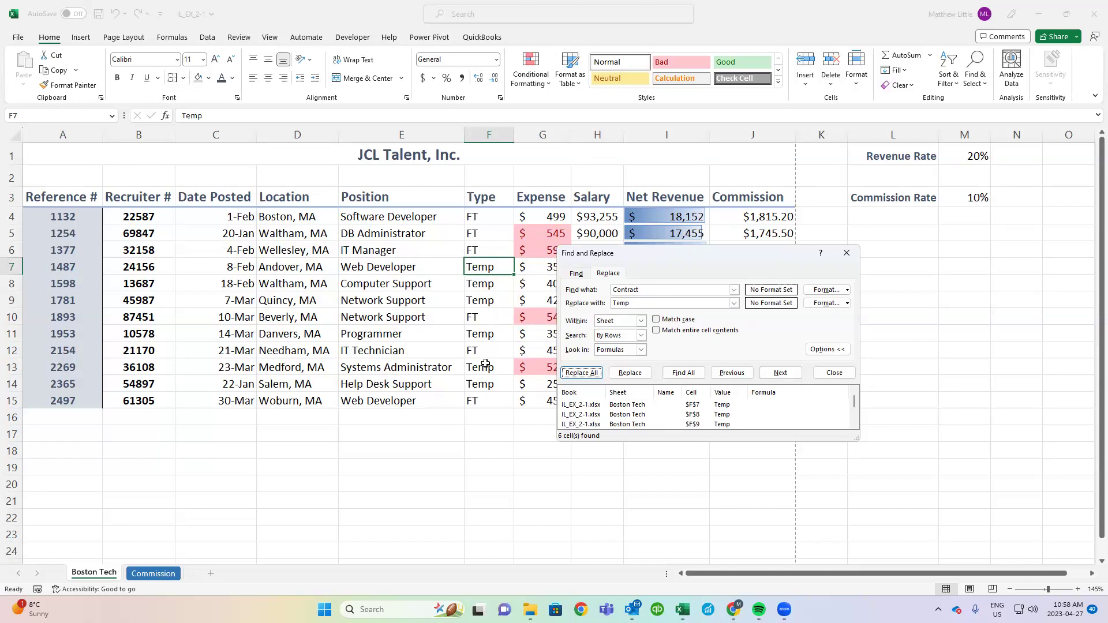
pyautogui.click(814, 372)
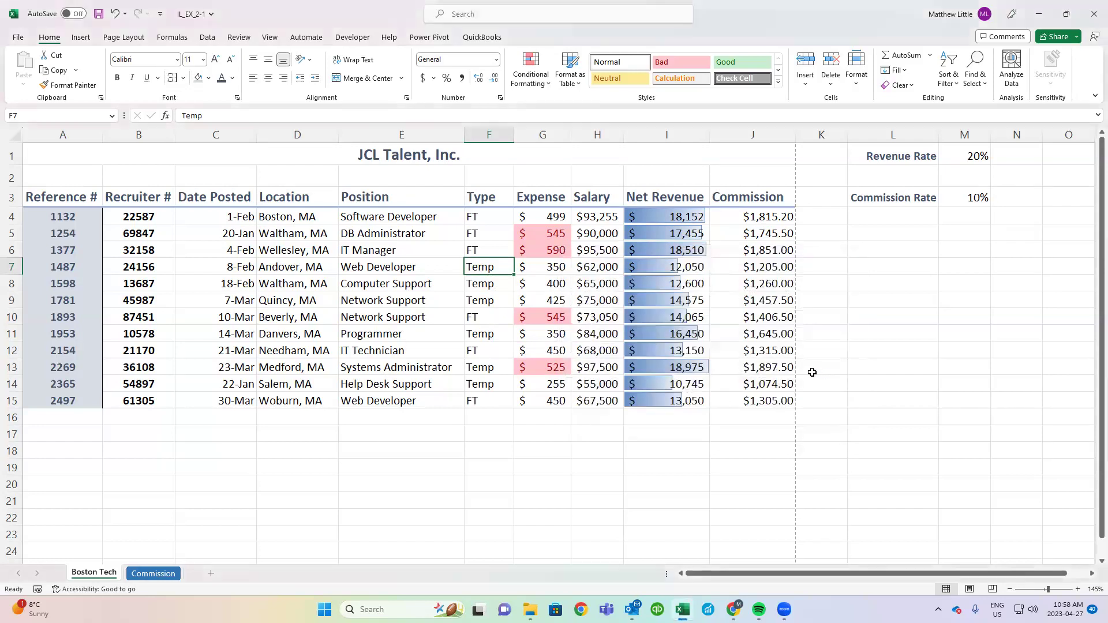
pyautogui.click(661, 348)
pyautogui.hotkey('ctrl', 'h')
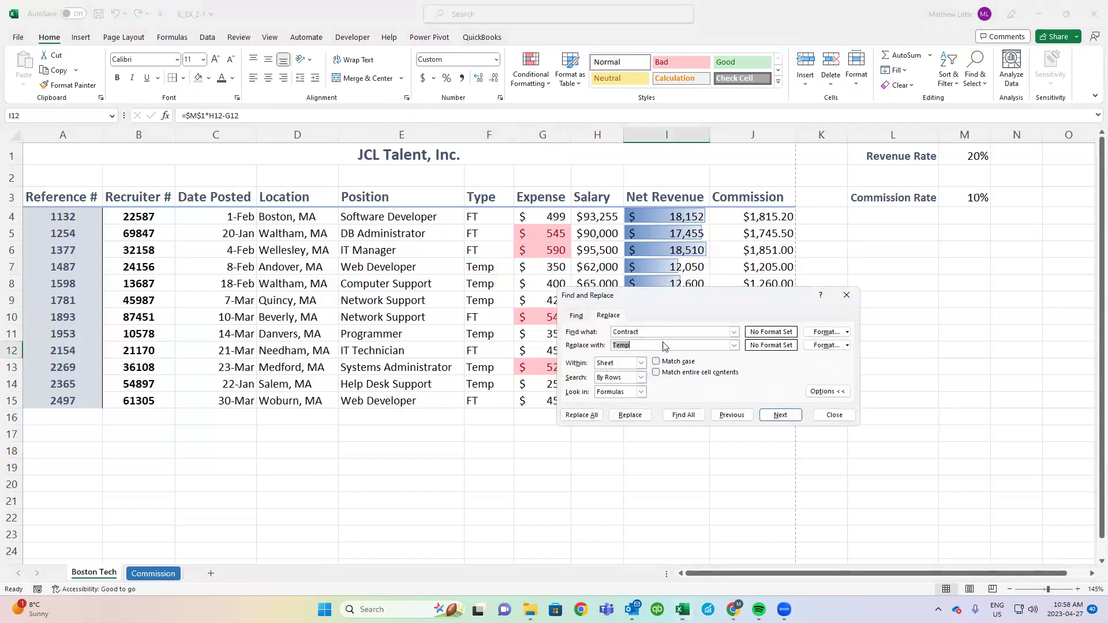
pyautogui.moveTo(675, 300); pyautogui.dragTo(585, 255)
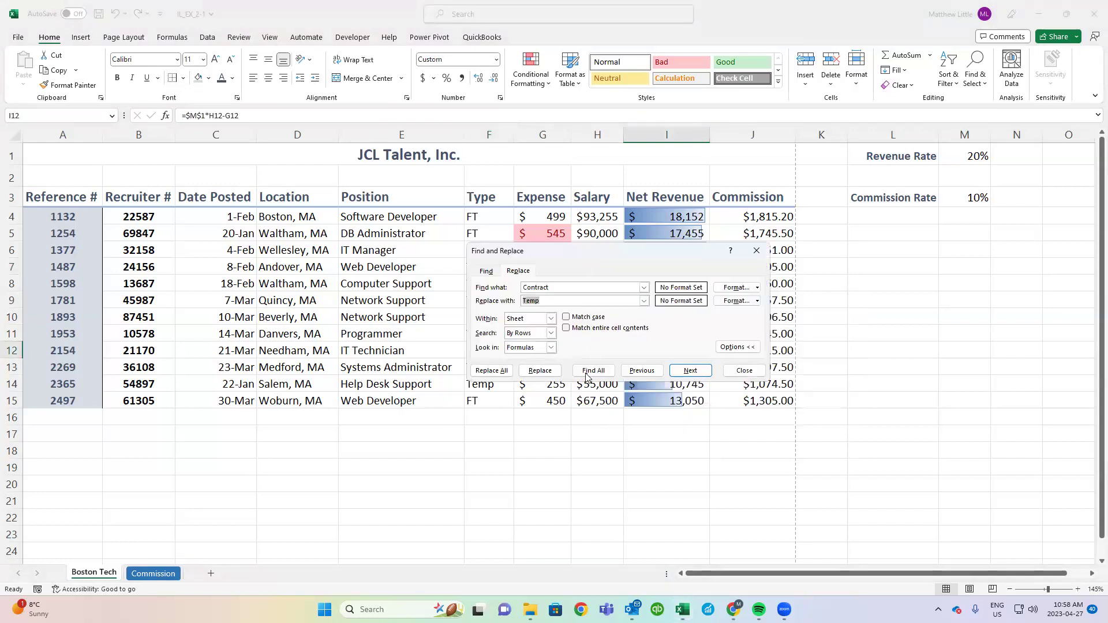
pyautogui.click(739, 370)
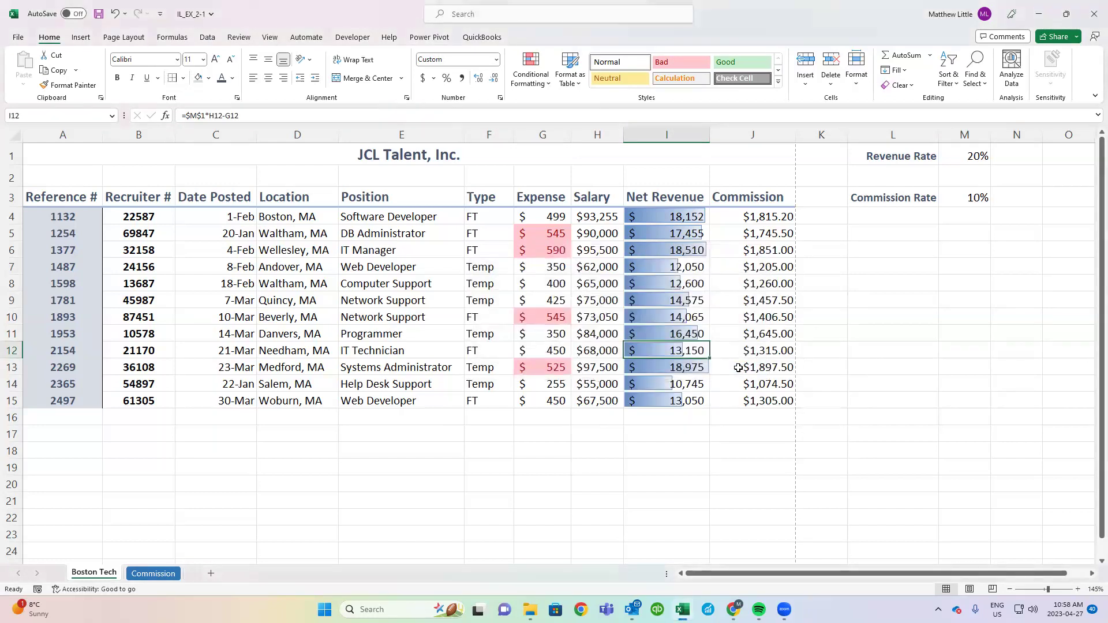